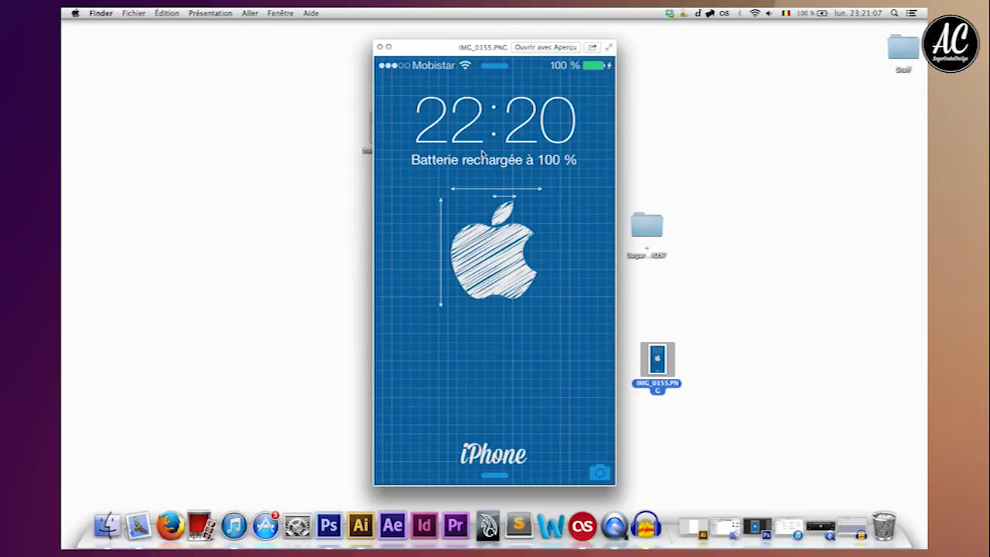
# Close the wallpaper's Quick Look preview and bring up the blank untitled Illustrator document.
pyautogui.press('space')
pyautogui.click(696, 527)
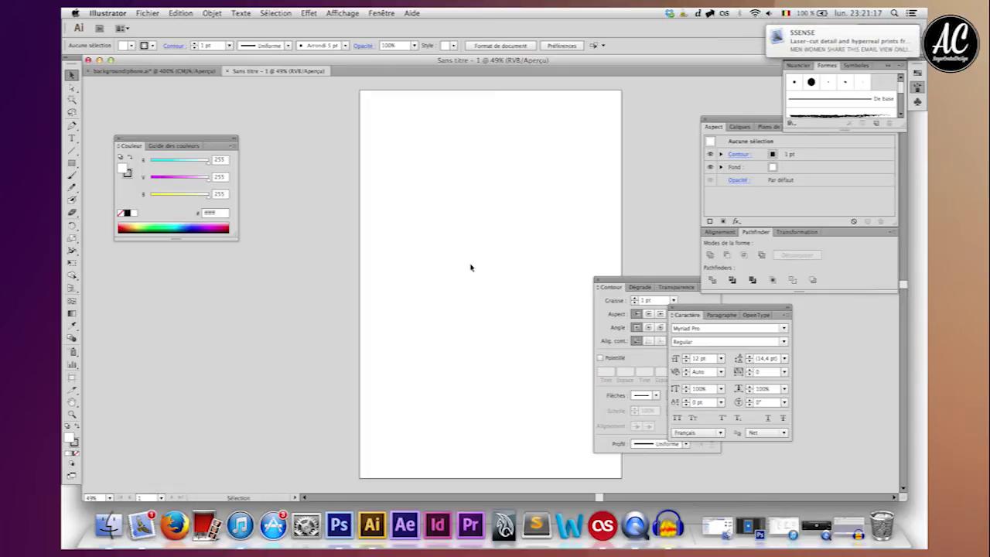
# Move the Contour panel up, pick the Rectangle tool, and cancel the New Document dialog.
pyautogui.moveTo(650, 279); pyautogui.dragTo(767, 255)
pyautogui.click(72, 163)
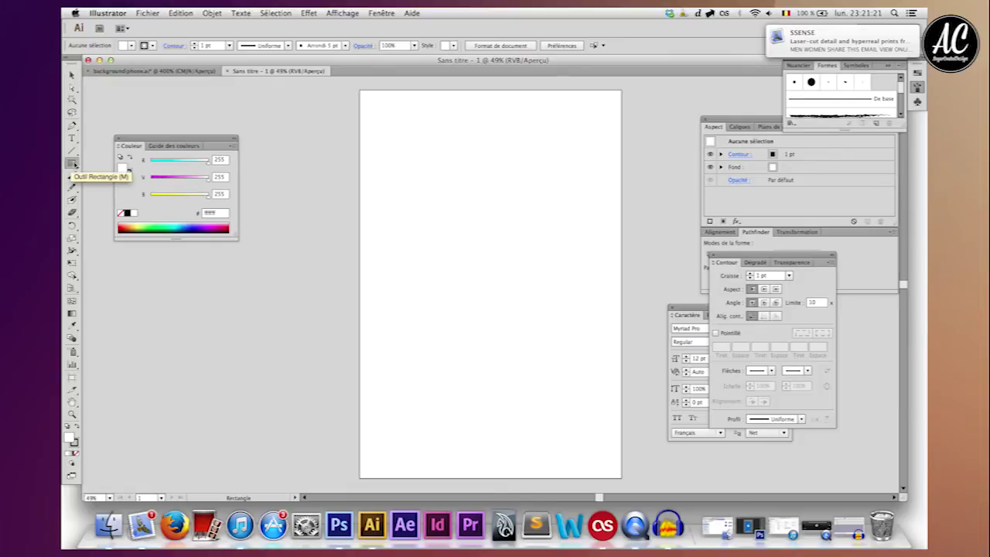
pyautogui.click(142, 13)
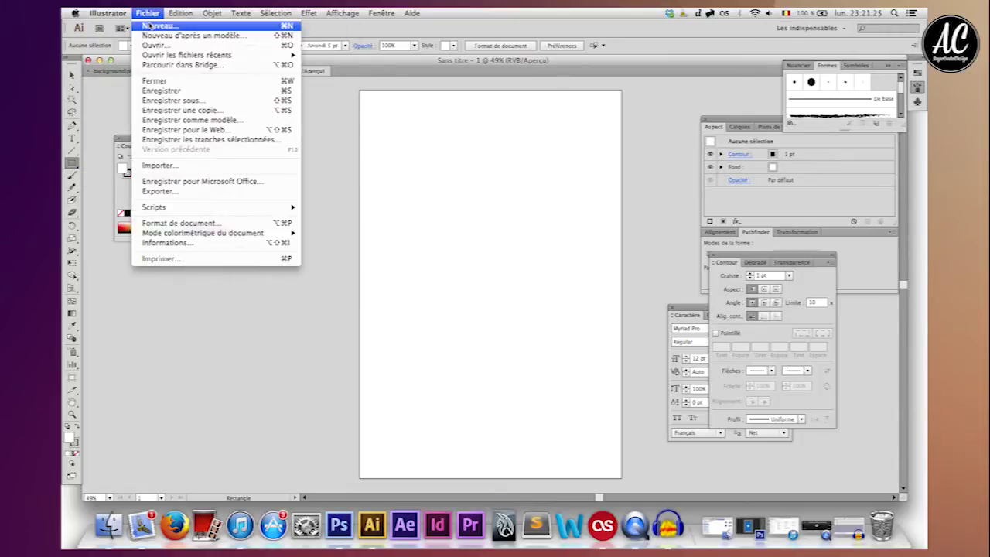
pyautogui.click(160, 26)
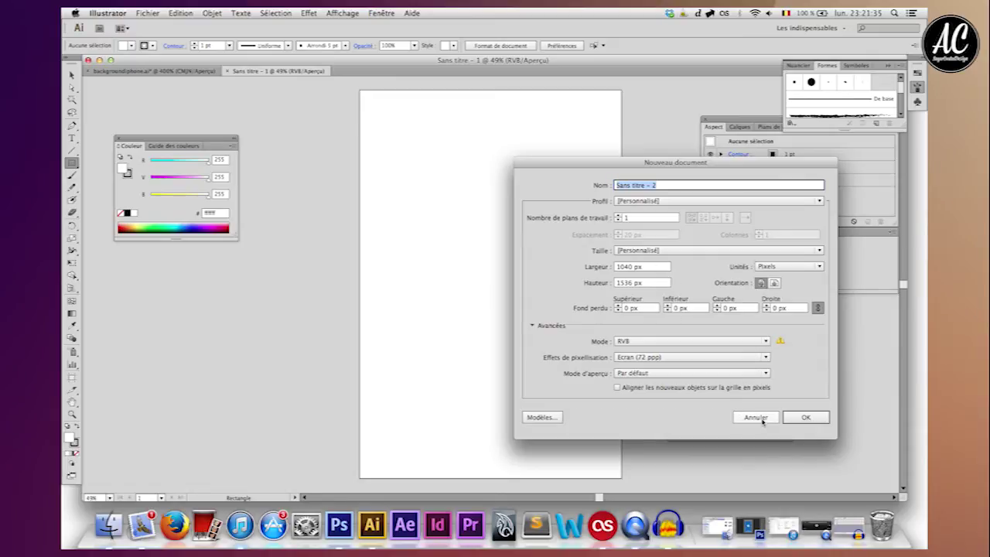
pyautogui.click(762, 419)
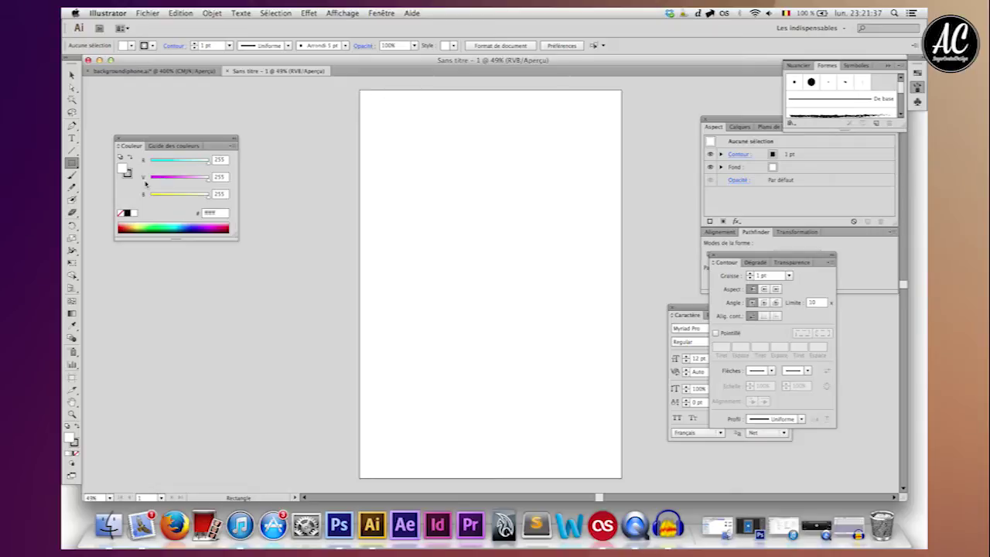
# Draw a rectangle over the whole artboard filled with dark blue 0050b8 (RGB 0/80/184), then select it.
pyautogui.click(186, 225)
pyautogui.click(186, 225)
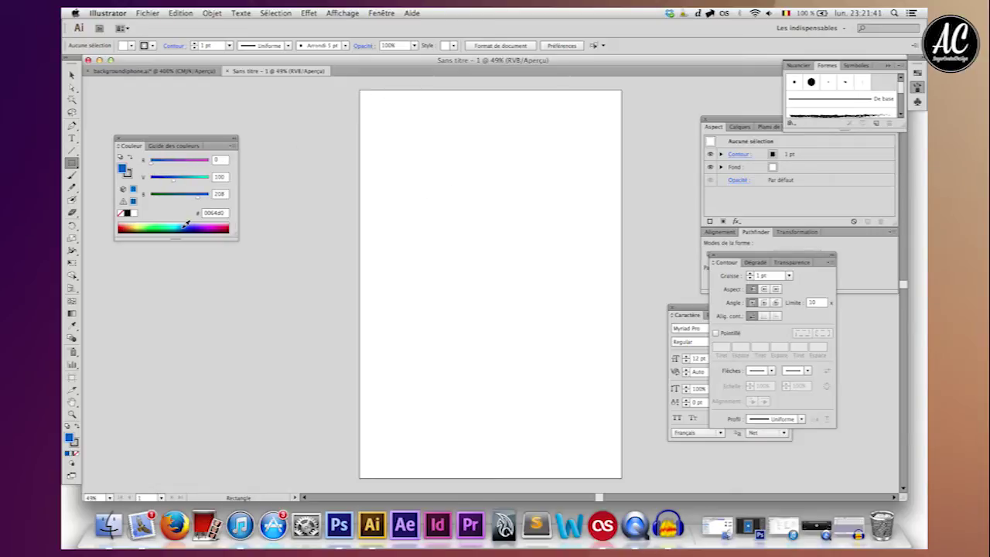
pyautogui.moveTo(359, 91); pyautogui.dragTo(622, 477)
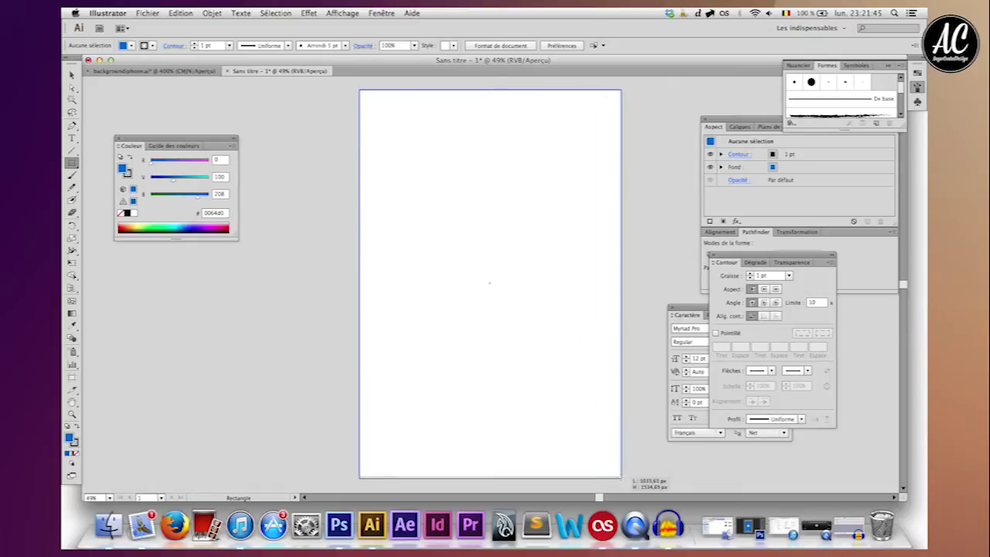
pyautogui.moveTo(623, 477); pyautogui.dragTo(622, 479)
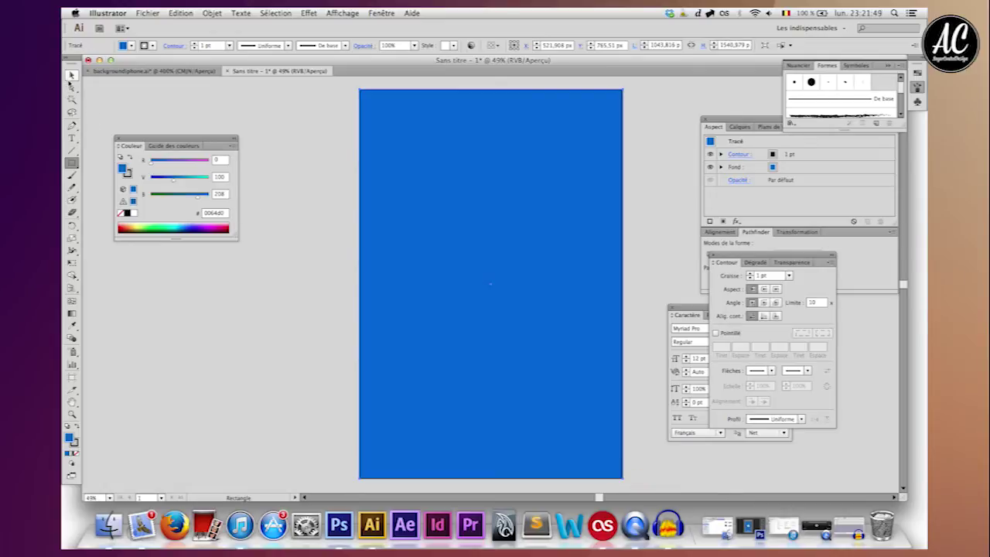
pyautogui.moveTo(198, 198)
pyautogui.mouseDown()
pyautogui.moveTo(209, 200)
pyautogui.moveTo(170, 182)
pyautogui.mouseUp()
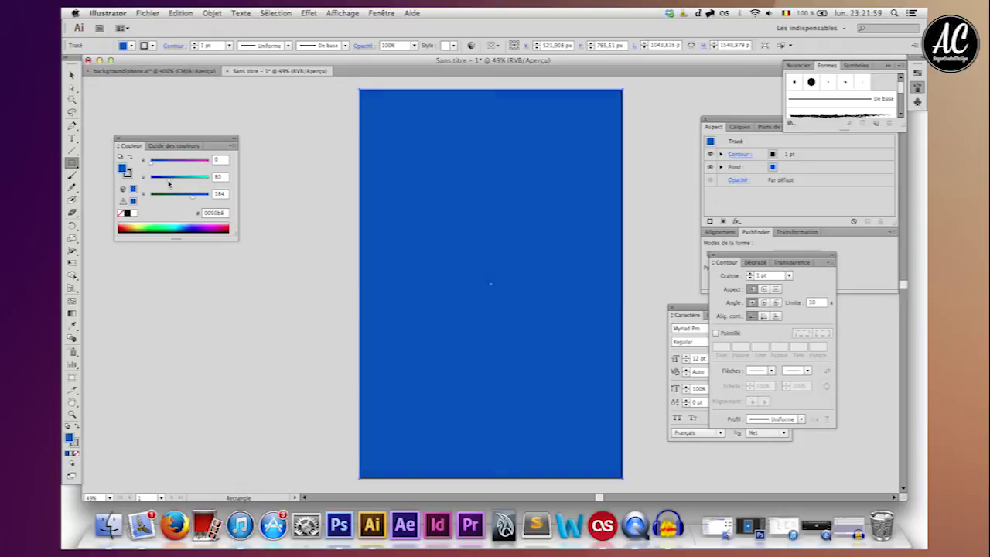
pyautogui.press('v')
pyautogui.click(215, 113)
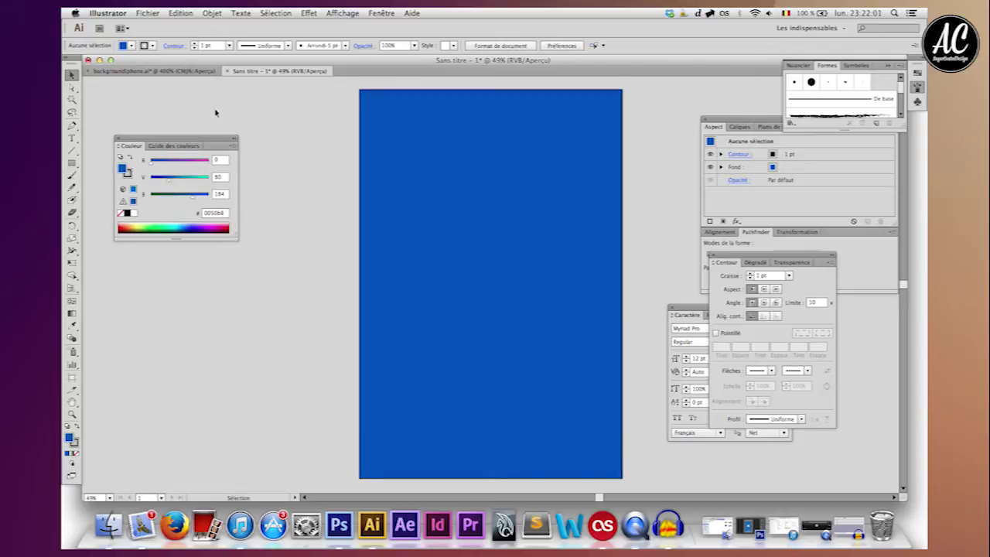
pyautogui.click(418, 154)
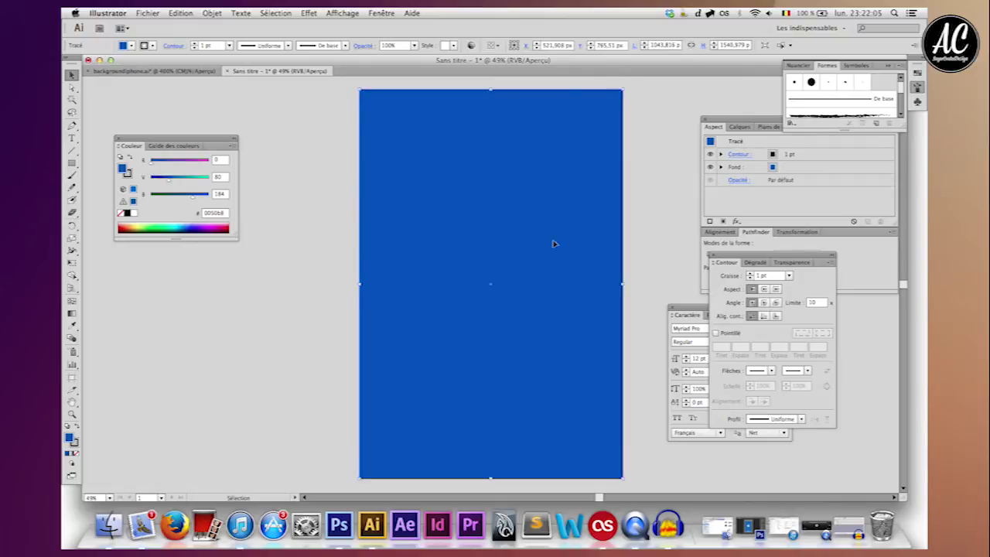
# Resize the blue rectangle to 1050 px wide by 1550 px high, then deselect it.
pyautogui.click(664, 46)
pyautogui.write('1050')
pyautogui.press('Tab')
pyautogui.write('1550')
pyautogui.press('Return')
pyautogui.write('1550')
pyautogui.press('Return')
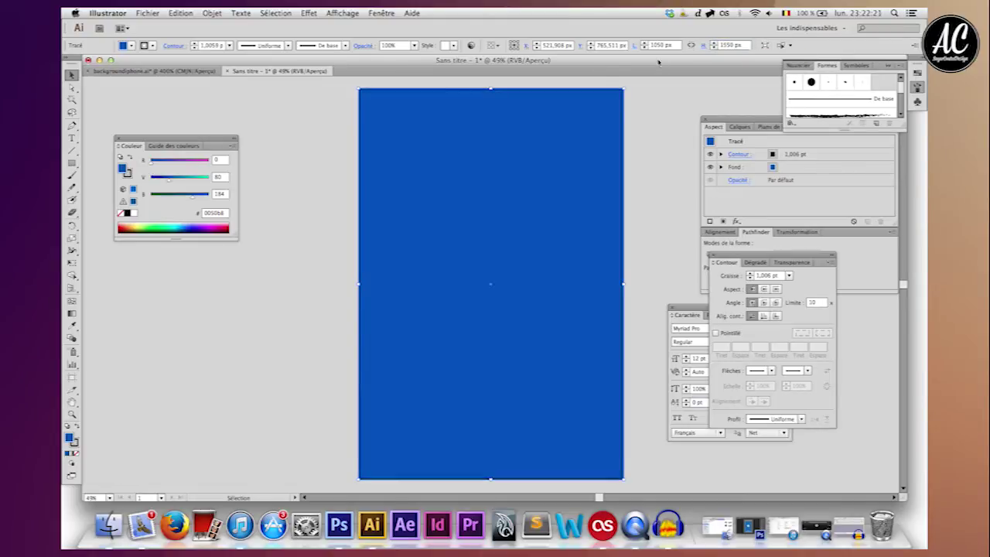
pyautogui.click(648, 109)
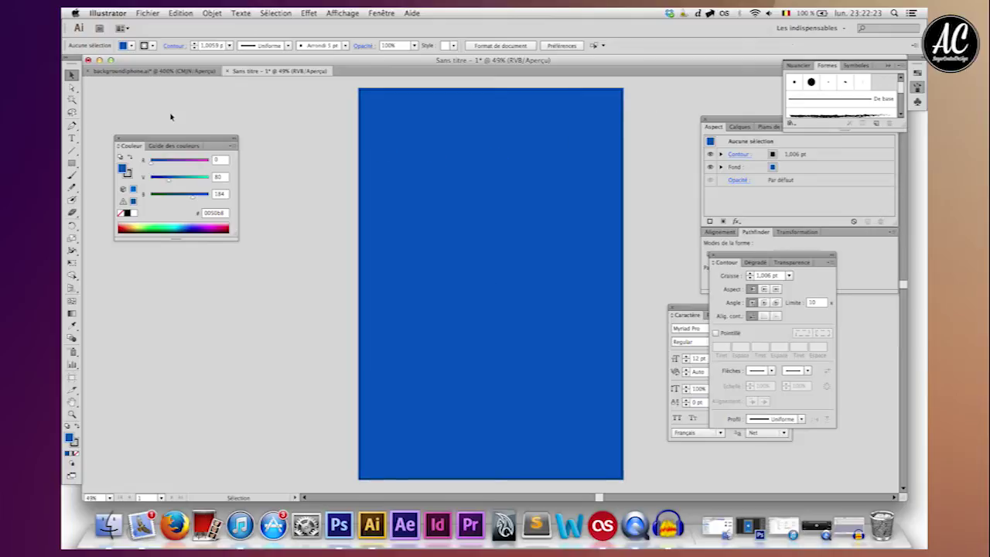
pyautogui.click(72, 163)
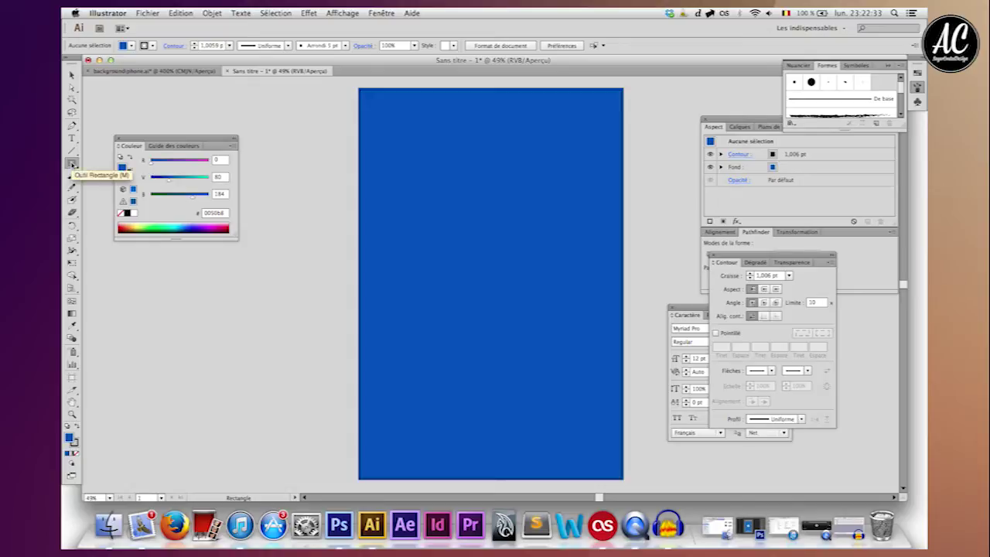
# Create a small square by entering its exact width and height with the Rectangle tool.
pyautogui.click(316, 193)
pyautogui.write('30')
pyautogui.press('Tab')
pyautogui.write('30')
pyautogui.press('Return')
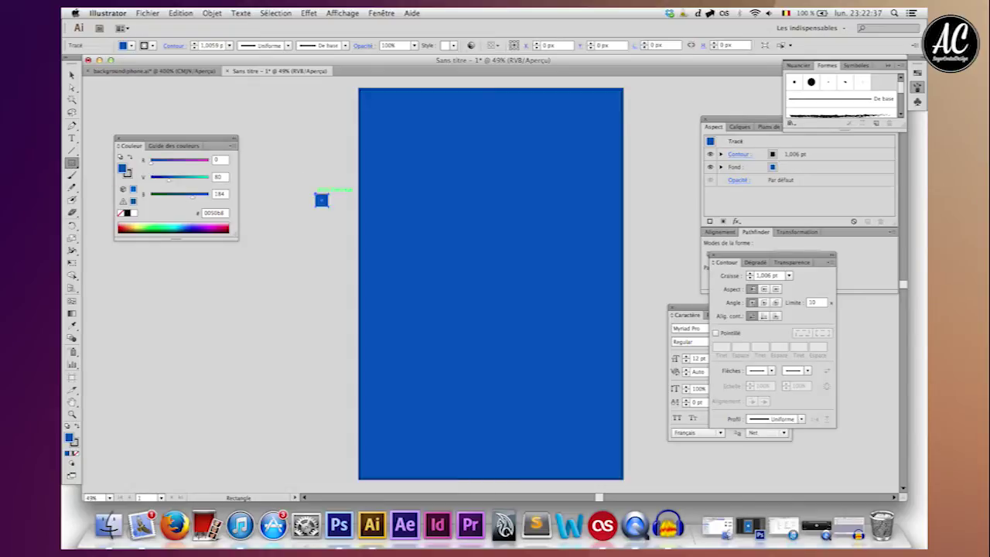
pyautogui.click(71, 76)
pyautogui.hotkey('shift', 'Right')
pyautogui.hotkey('shift', 'Right')
pyautogui.hotkey('shift', 'Right')
pyautogui.hotkey('shift', 'Right')
pyautogui.hotkey('shift', 'Right')
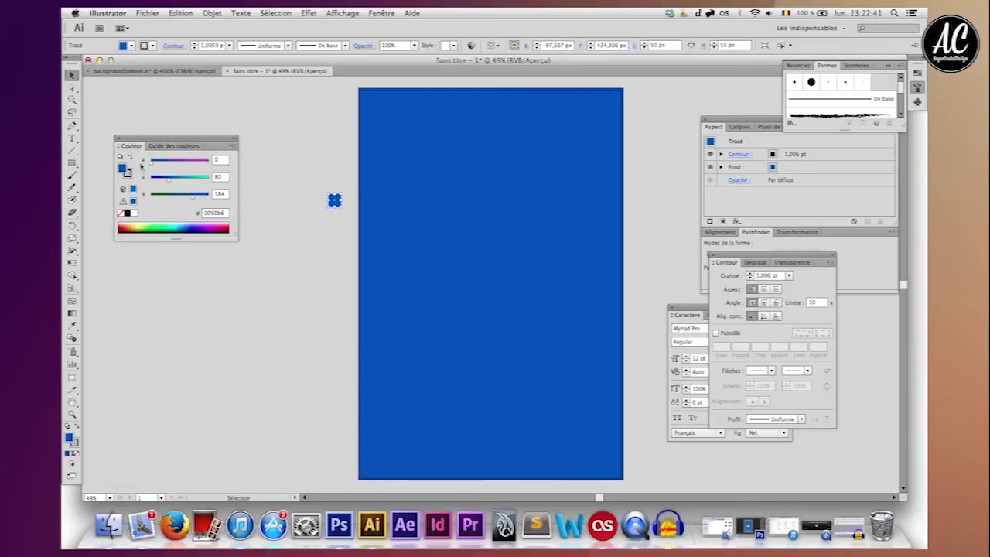
# Give the square a white 0.1 pt stroke and move it to the background's top-left corner.
pyautogui.click(130, 158)
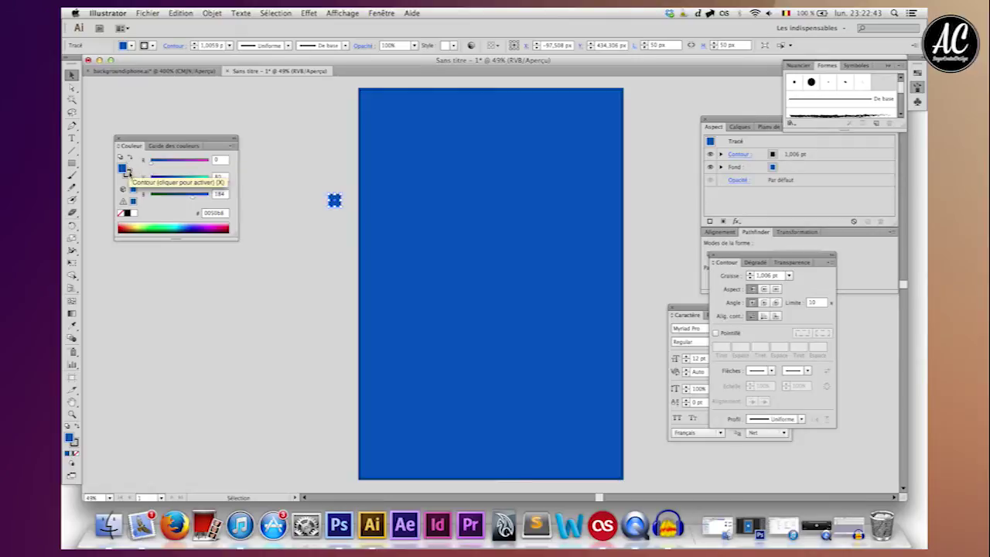
pyautogui.click(127, 175)
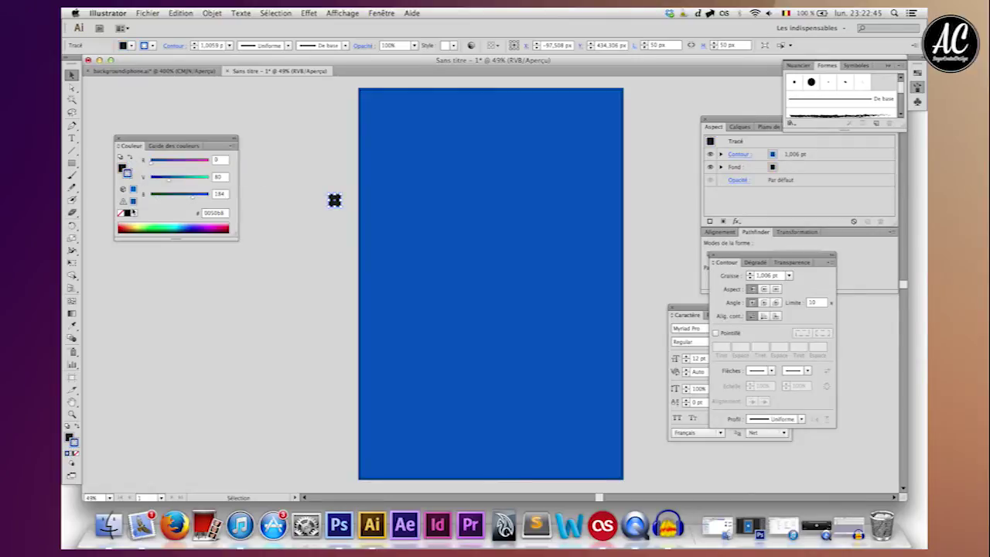
pyautogui.click(135, 213)
pyautogui.write('0,1')
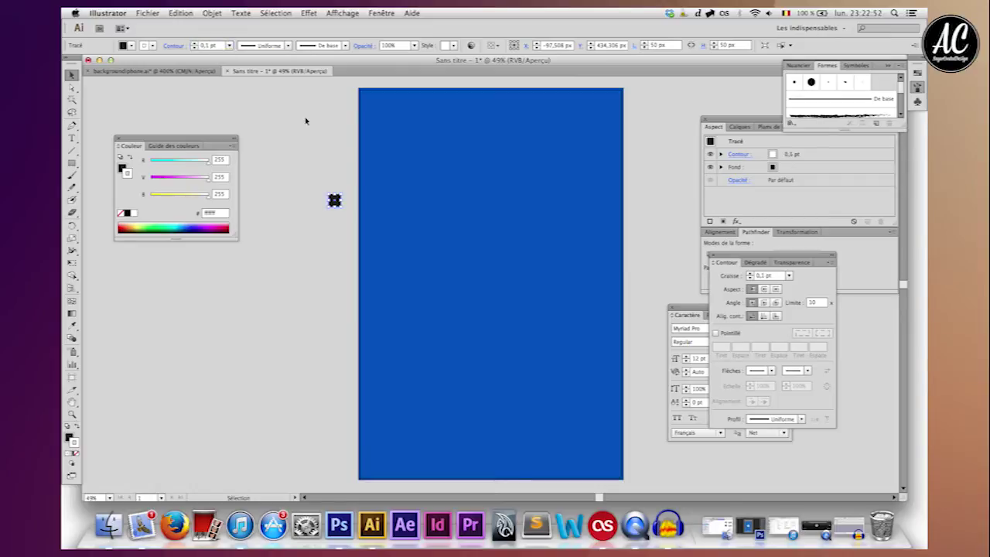
pyautogui.click(305, 122)
pyautogui.moveTo(334, 201)
pyautogui.mouseDown()
pyautogui.moveTo(395, 118)
pyautogui.moveTo(367, 97)
pyautogui.mouseUp()
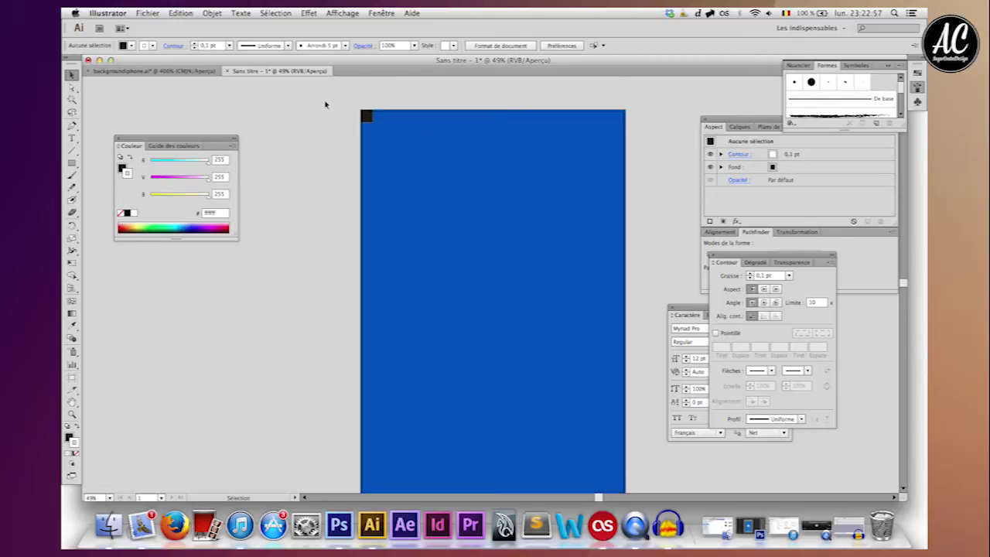
# Show the rulers and pull a vertical guide onto the canvas near the square.
pyautogui.scroll(3, 325, 104)
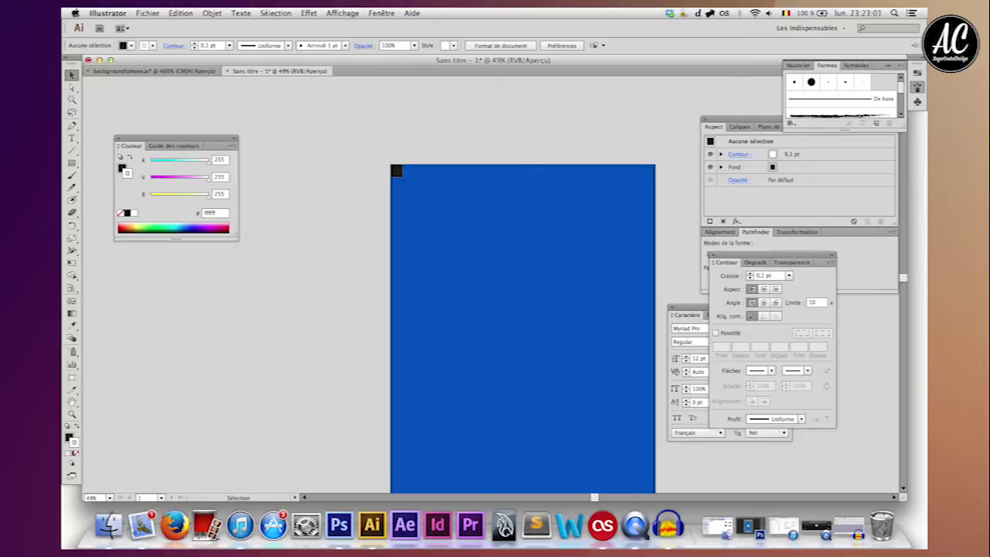
pyautogui.click(342, 13)
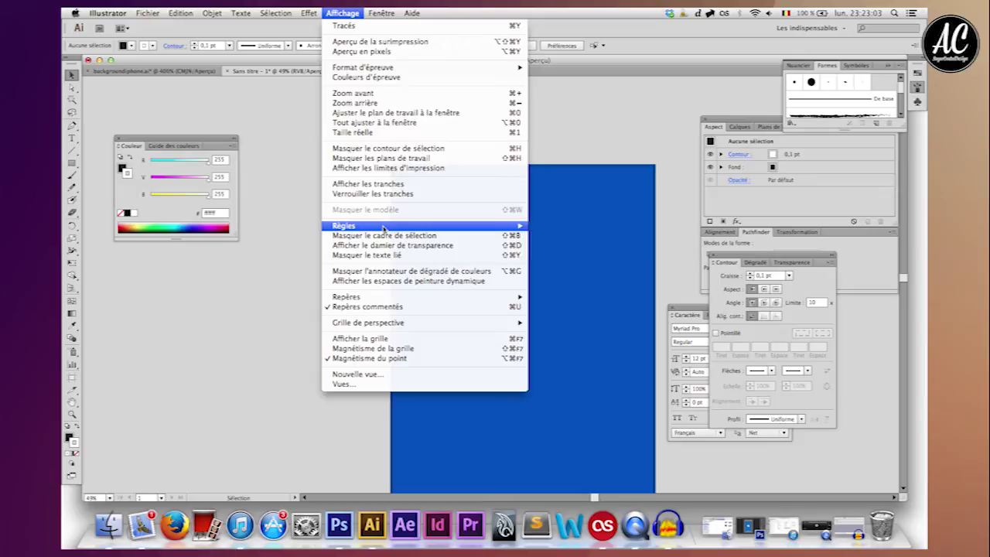
pyautogui.click(564, 223)
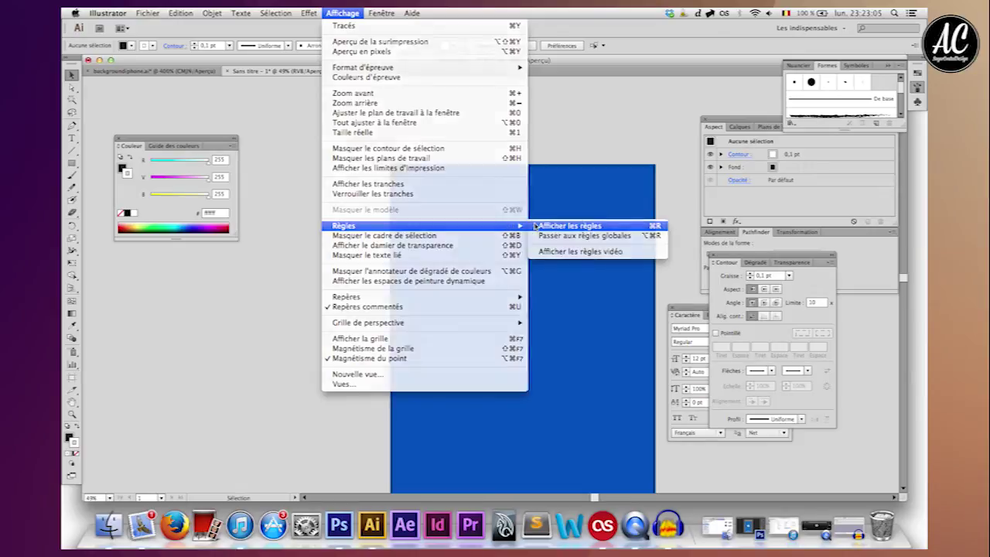
pyautogui.moveTo(85, 111); pyautogui.dragTo(87, 110)
pyautogui.moveTo(165, 128); pyautogui.dragTo(462, 162)
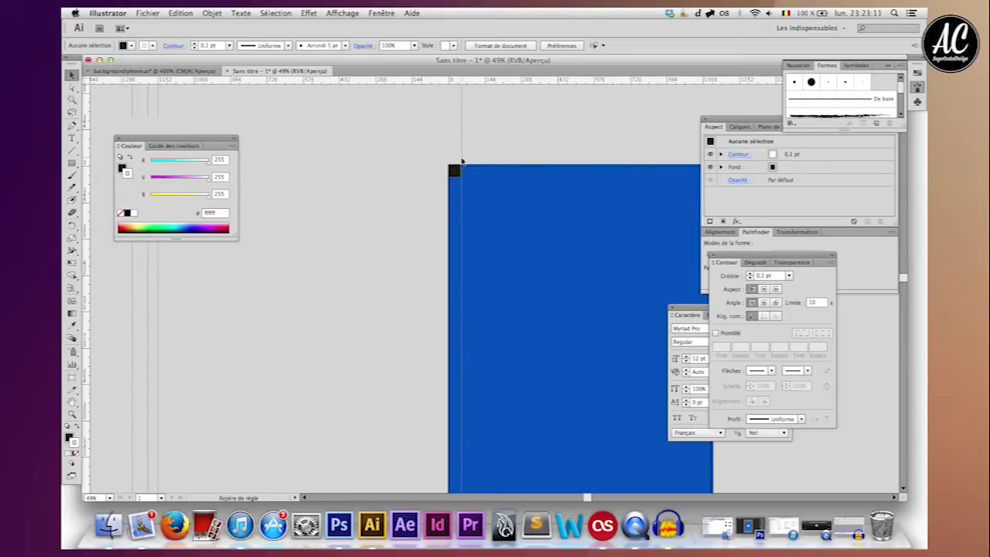
pyautogui.moveTo(462, 161); pyautogui.dragTo(462, 162)
# Align the vertical guide to the square's right edge and add a horizontal guide along its bottom.
pyautogui.scroll(1, 492, 178)
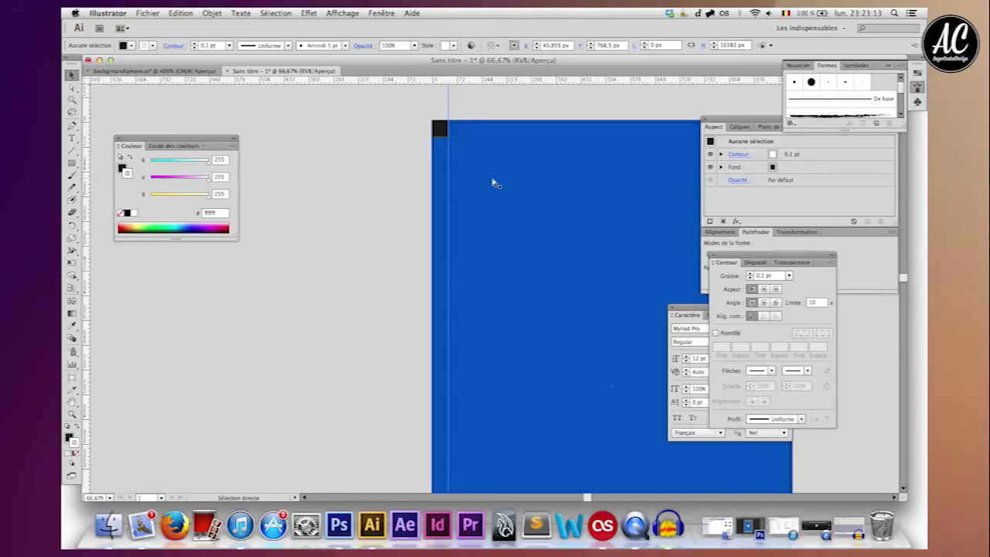
pyautogui.scroll(2, 492, 178)
pyautogui.scroll(1, 495, 183)
pyautogui.scroll(2, 494, 182)
pyautogui.scroll(2, 494, 183)
pyautogui.scroll(1, 493, 183)
pyautogui.scroll(2, 494, 182)
pyautogui.click(326, 155)
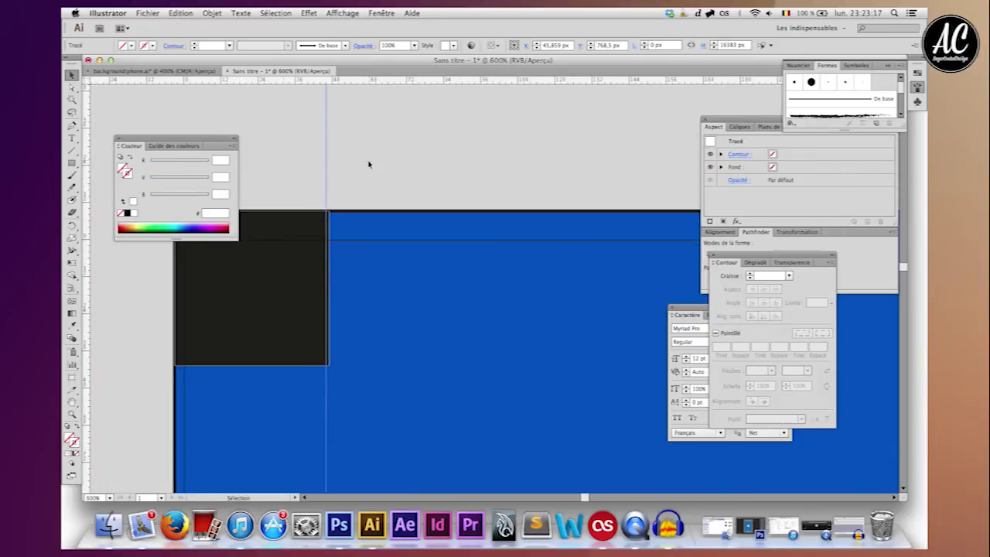
pyautogui.moveTo(327, 153); pyautogui.dragTo(329, 154)
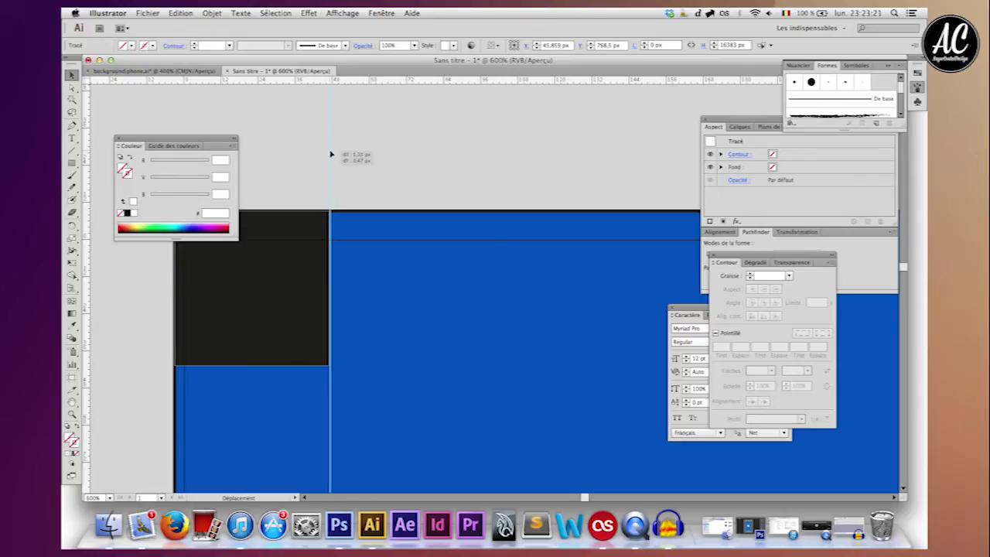
pyautogui.moveTo(330, 154); pyautogui.dragTo(329, 155)
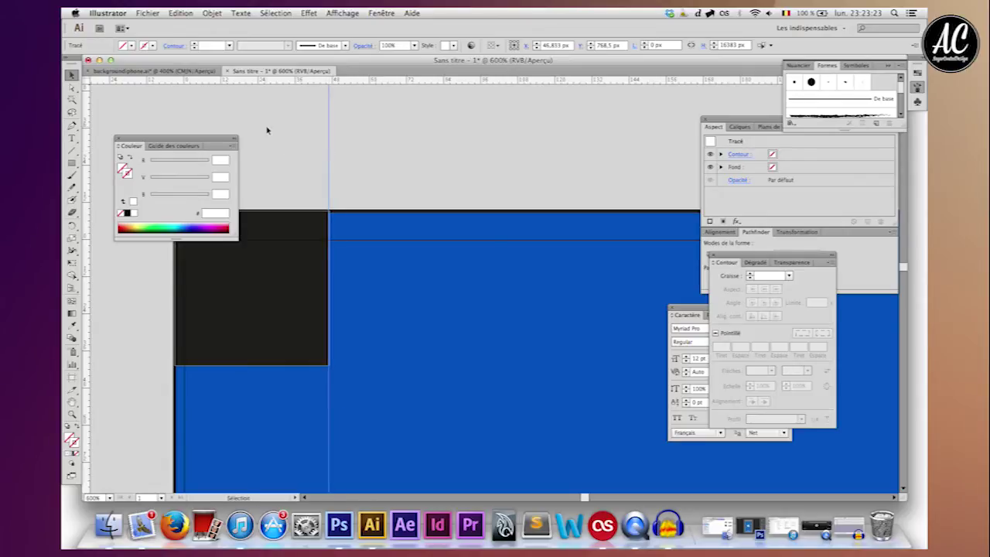
pyautogui.hscroll(-3, 271, 128)
pyautogui.moveTo(256, 88); pyautogui.dragTo(290, 374)
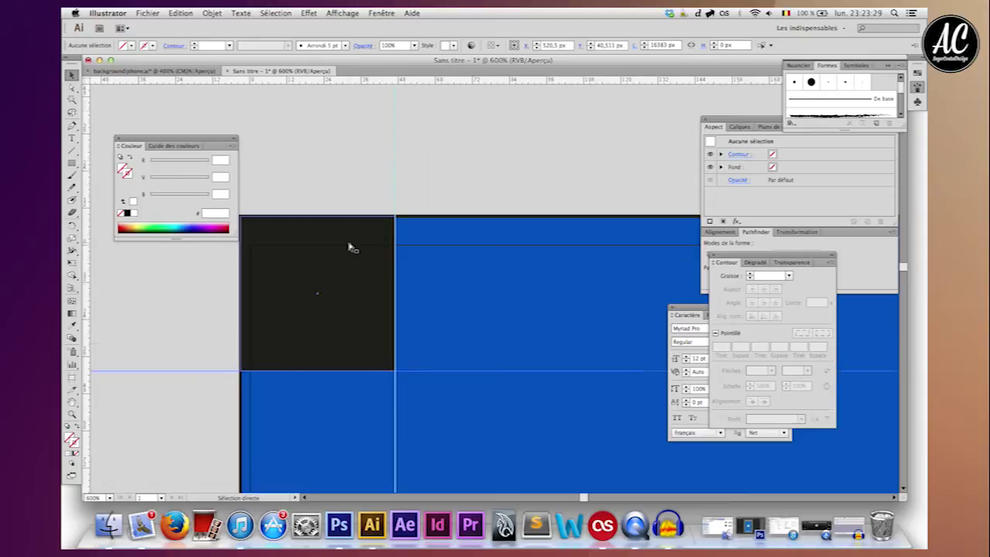
# Zoom in on the blue rectangle's top-left corner and choose the Pen tool.
pyautogui.hotkey('ctrl', '-')
pyautogui.hotkey('ctrl', '-')
pyautogui.hotkey('ctrl', '-')
pyautogui.hotkey('ctrl', '-')
pyautogui.hotkey('ctrl', '-')
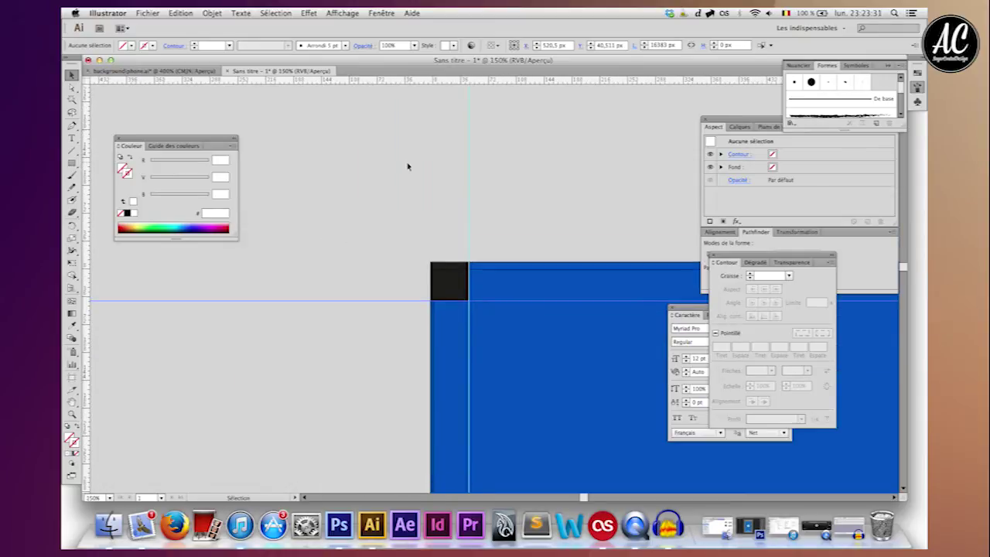
pyautogui.hotkey('ctrl', '-')
pyautogui.hotkey('ctrl', '-')
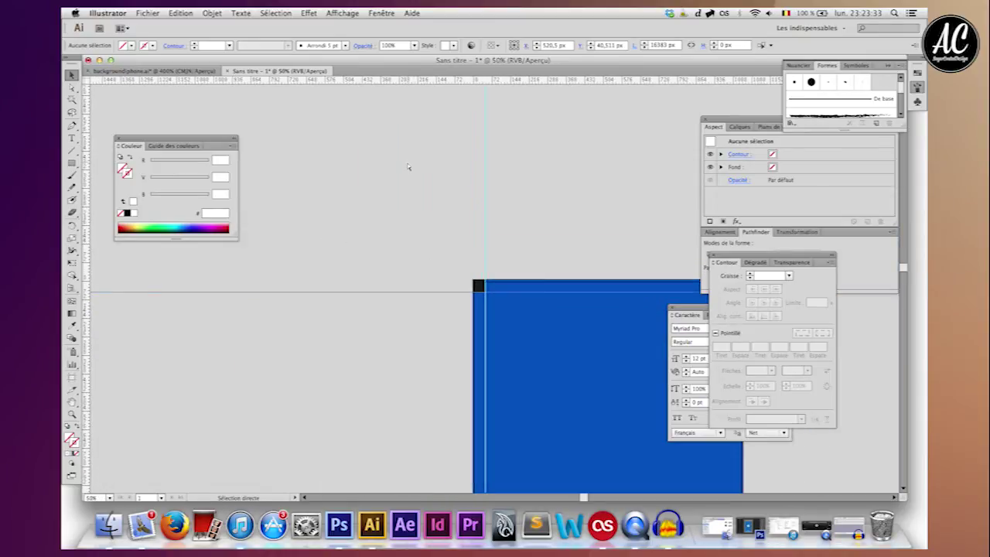
pyautogui.hotkey('ctrl', '+')
pyautogui.hotkey('ctrl', '+')
pyautogui.click(72, 125)
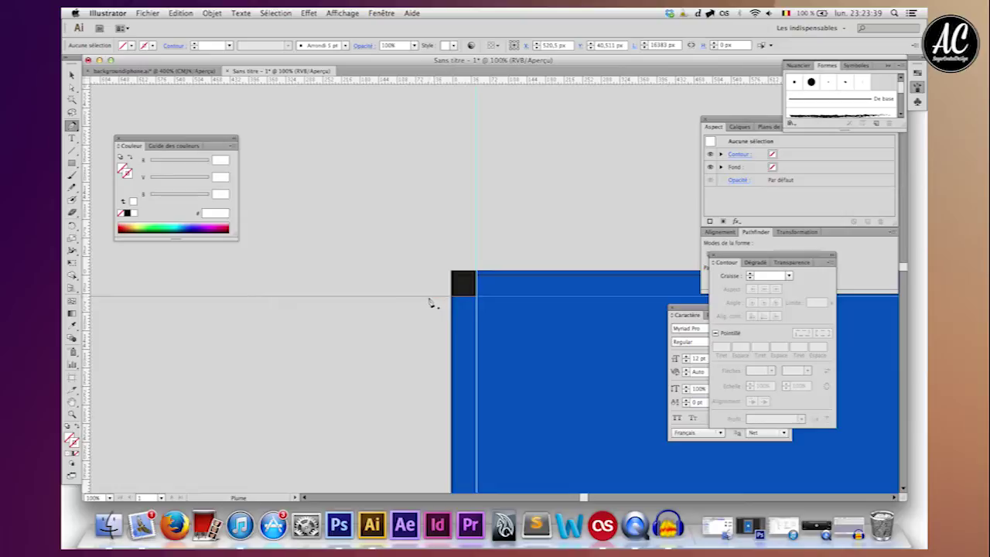
pyautogui.moveTo(72, 125); pyautogui.dragTo(94, 130)
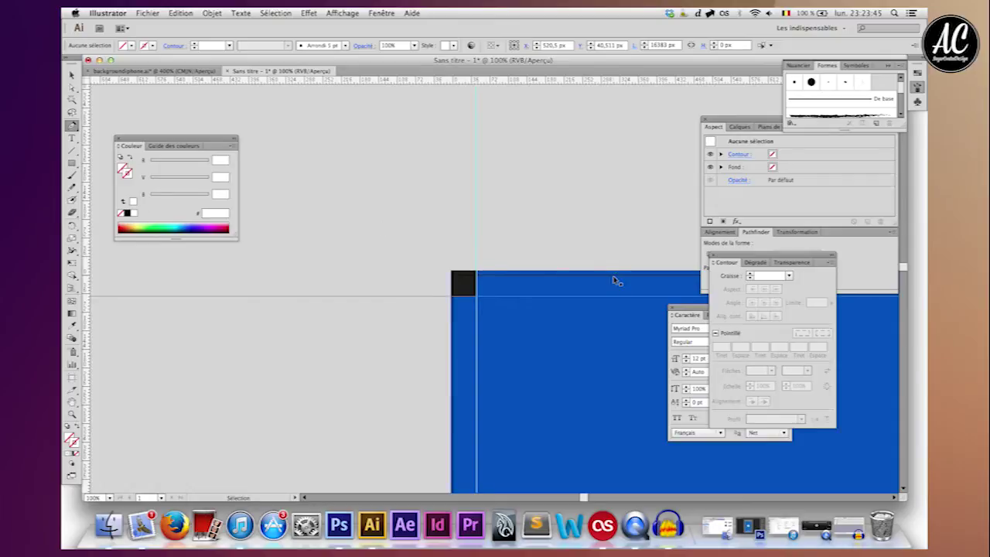
pyautogui.hotkey('ctrl', '-')
pyautogui.hotkey('ctrl', '-')
pyautogui.hotkey('ctrl', '-')
pyautogui.hscroll(5, 615, 281)
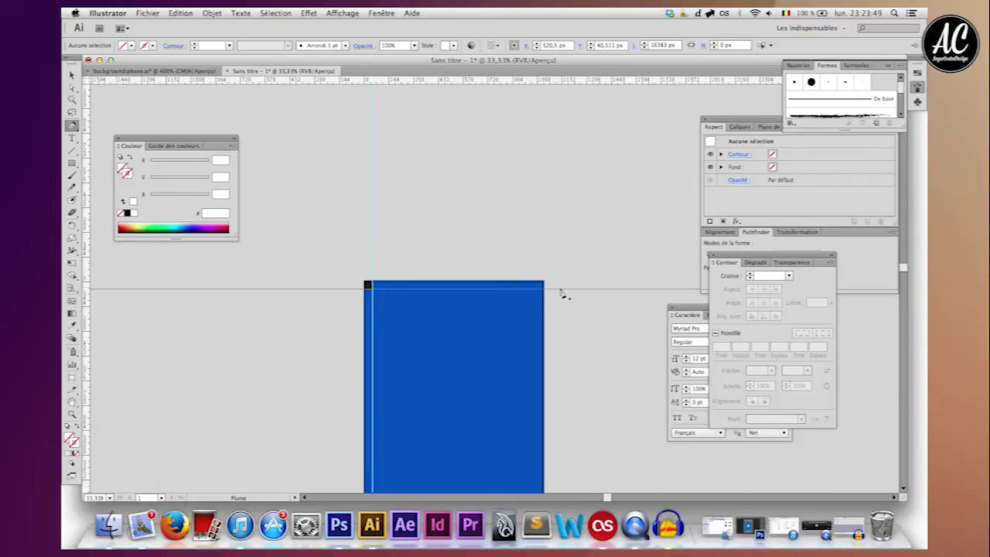
pyautogui.scroll(-5, 431, 175)
pyautogui.scroll(4, 432, 175)
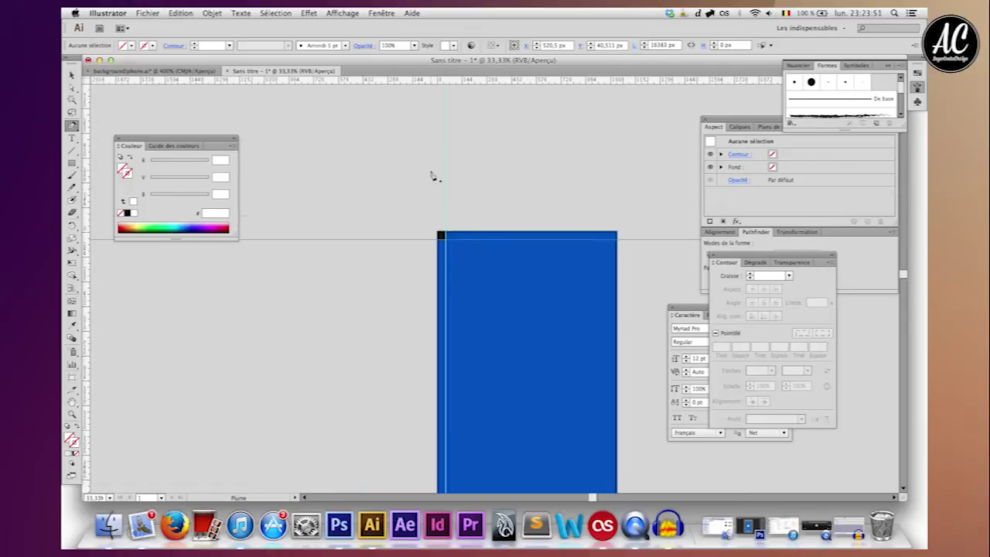
pyautogui.hotkey('ctrl', '+')
pyautogui.hotkey('ctrl', '+')
pyautogui.hotkey('ctrl', '+')
pyautogui.hscroll(-5, 426, 175)
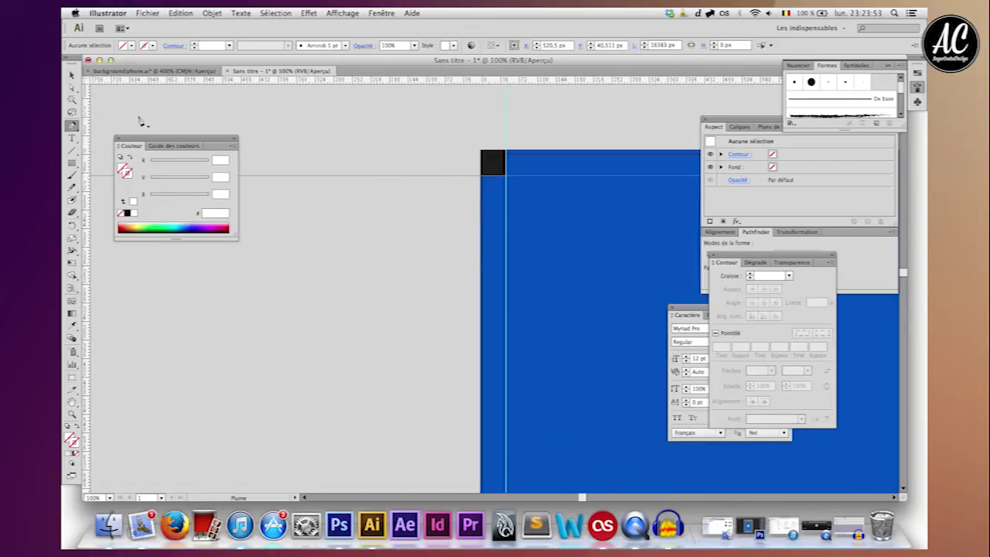
# Set the Pen tool's stroke to white at 1 pt with no fill.
pyautogui.click(71, 74)
pyautogui.click(72, 126)
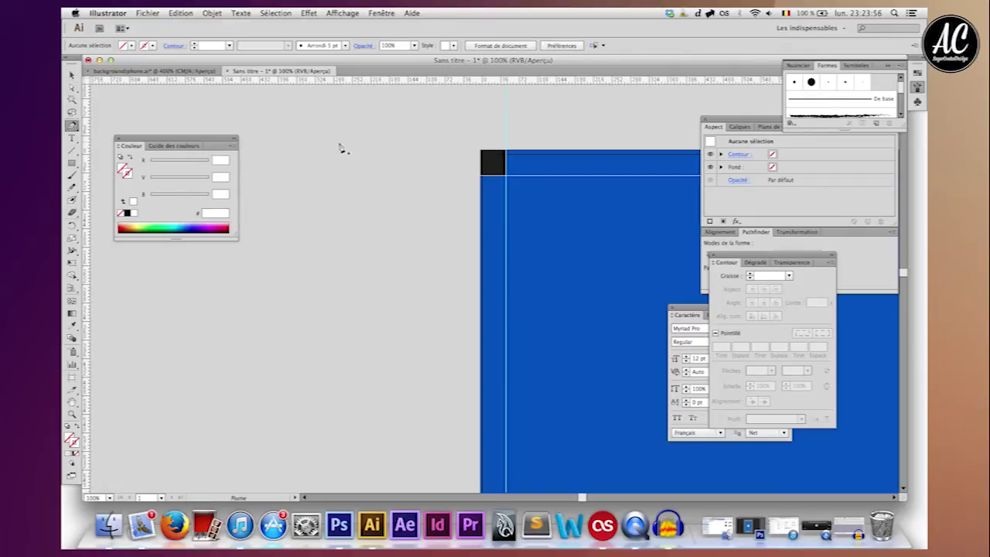
pyautogui.click(133, 201)
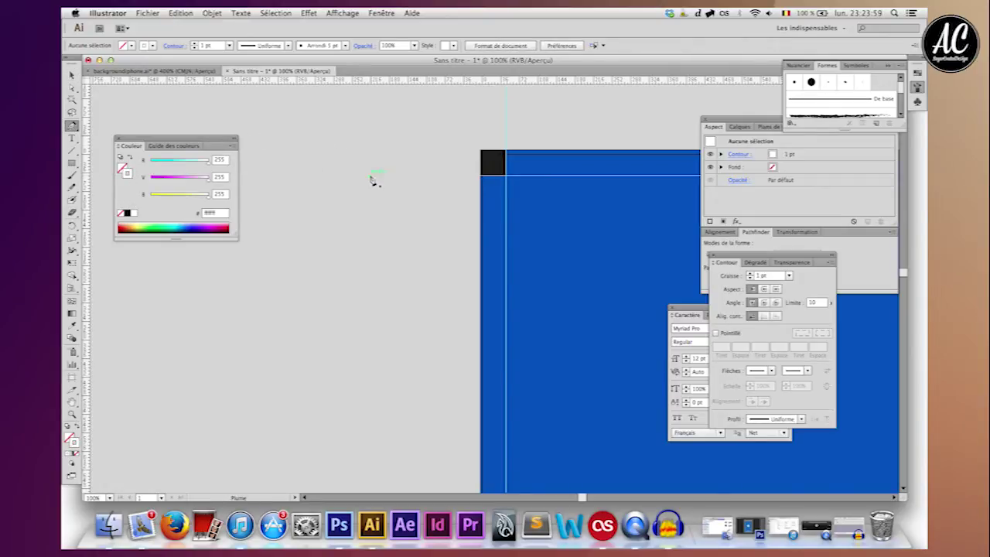
# Draw a white horizontal line across the top of the blue rectangle, extending past both edges.
pyautogui.click(394, 177)
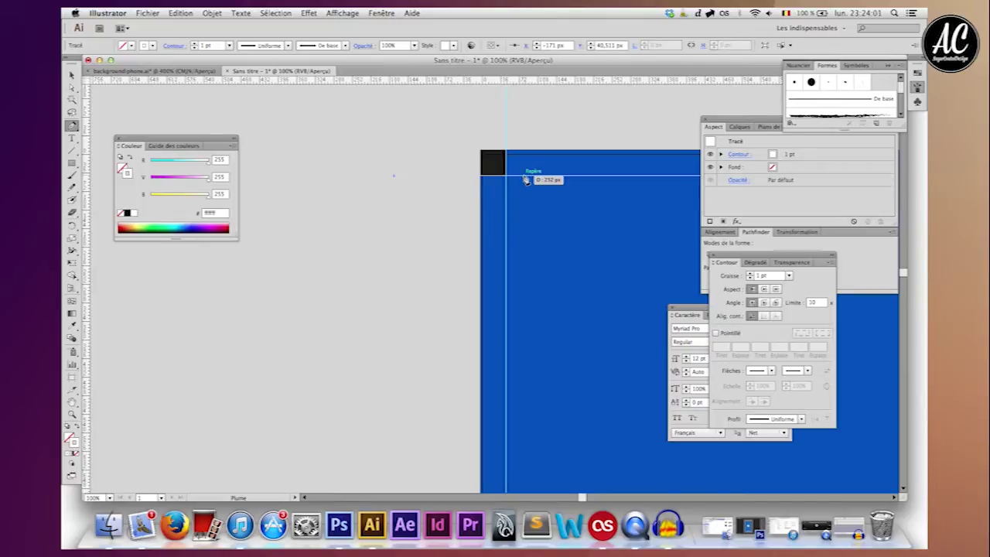
pyautogui.hscroll(10, 542, 179)
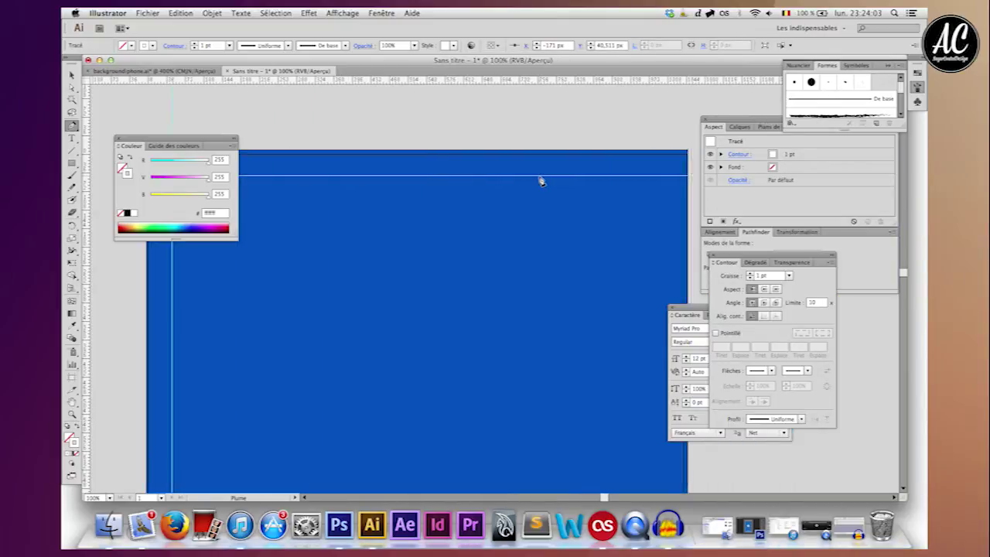
pyautogui.hscroll(3, 549, 178)
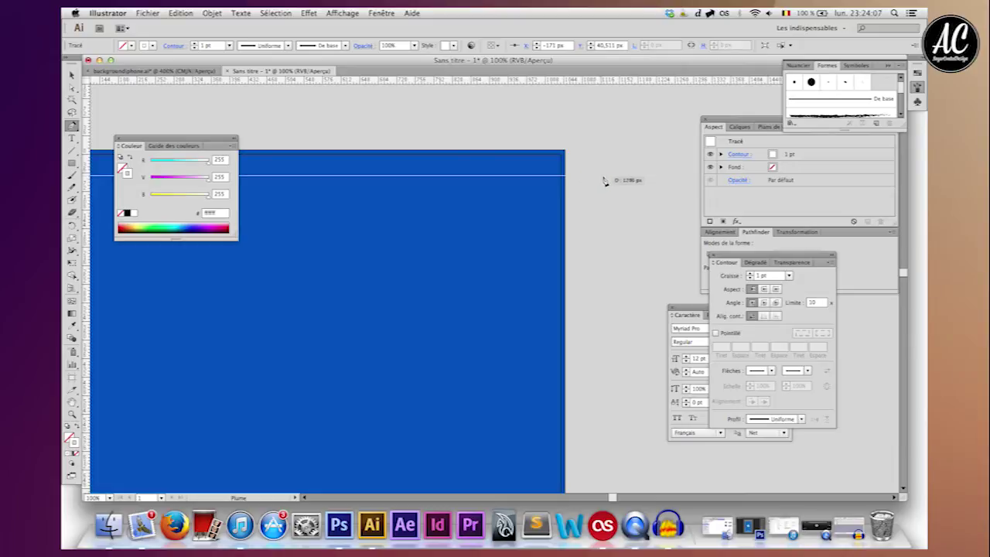
pyautogui.click(607, 179)
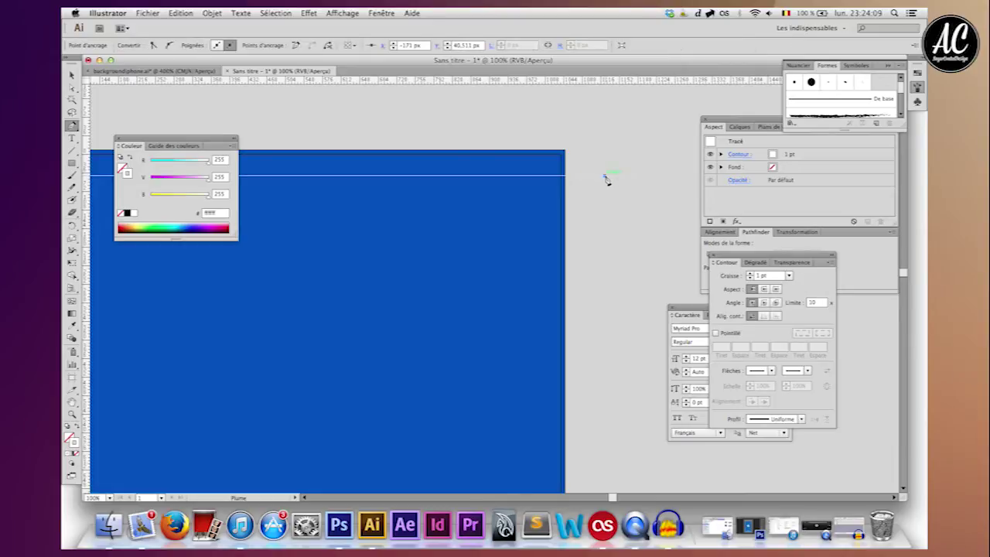
pyautogui.press('super+minus')
pyautogui.press('super+minus')
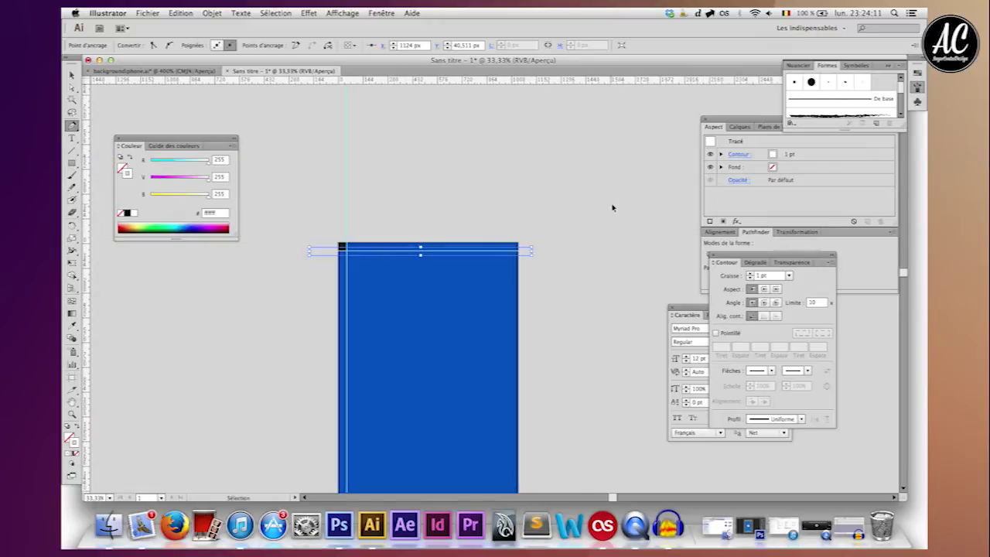
pyautogui.click(72, 76)
pyautogui.click(274, 151)
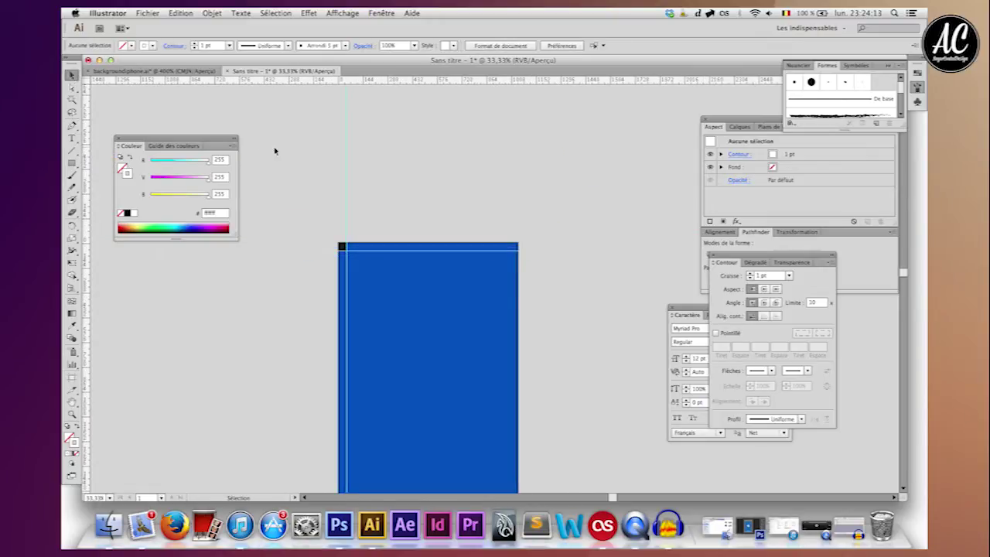
pyautogui.press('/')
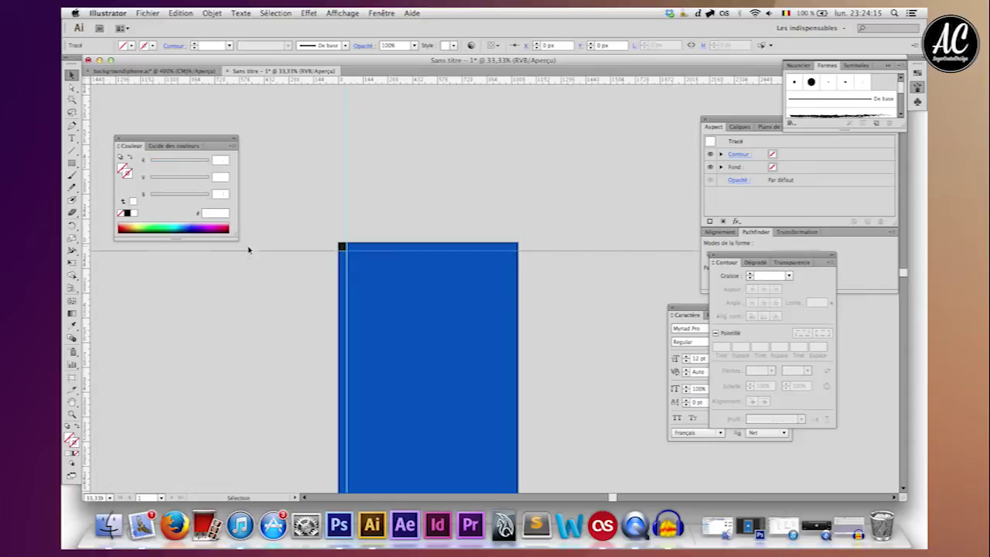
pyautogui.press('super+plus')
pyautogui.press('super+plus')
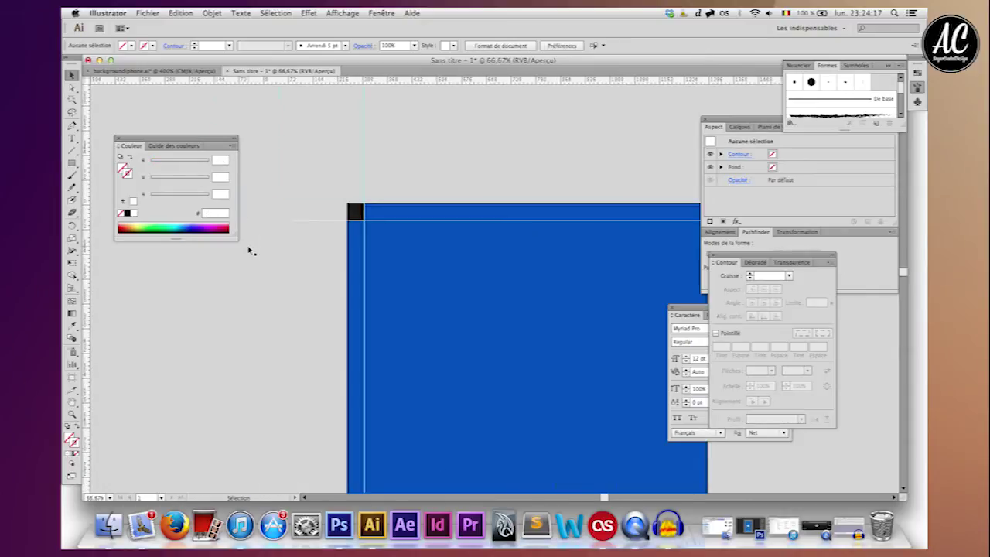
# Set the white line's stroke weight to 1,5 pt.
pyautogui.click(299, 223)
pyautogui.click(194, 44)
pyautogui.click(292, 148)
pyautogui.hscroll(1, 292, 148)
pyautogui.click(300, 222)
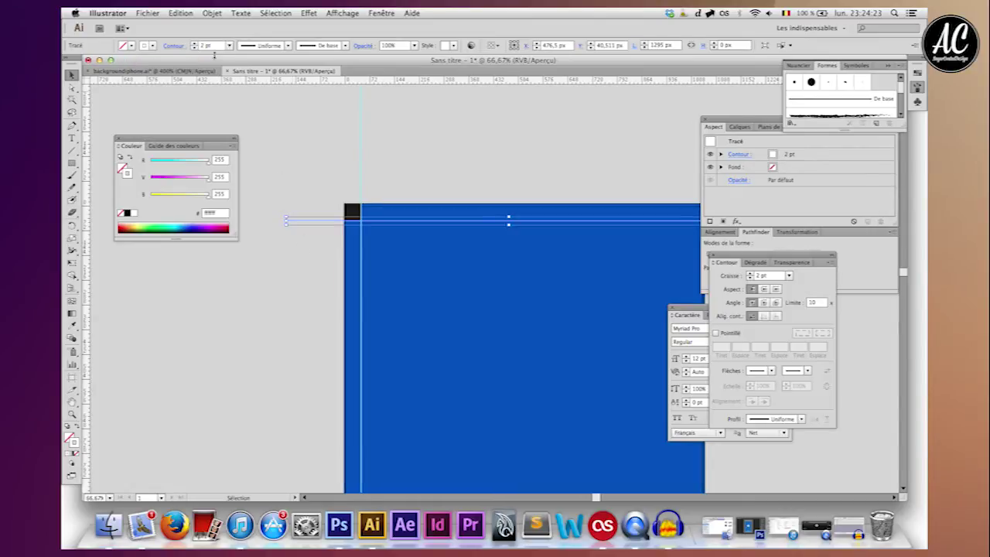
pyautogui.press('Escape')
pyautogui.doubleClick(220, 46)
pyautogui.write('5')
pyautogui.press('Return')
pyautogui.click(284, 148)
# Move the black corner square straight down about 50 px to sit just below the white line.
pyautogui.click(345, 211)
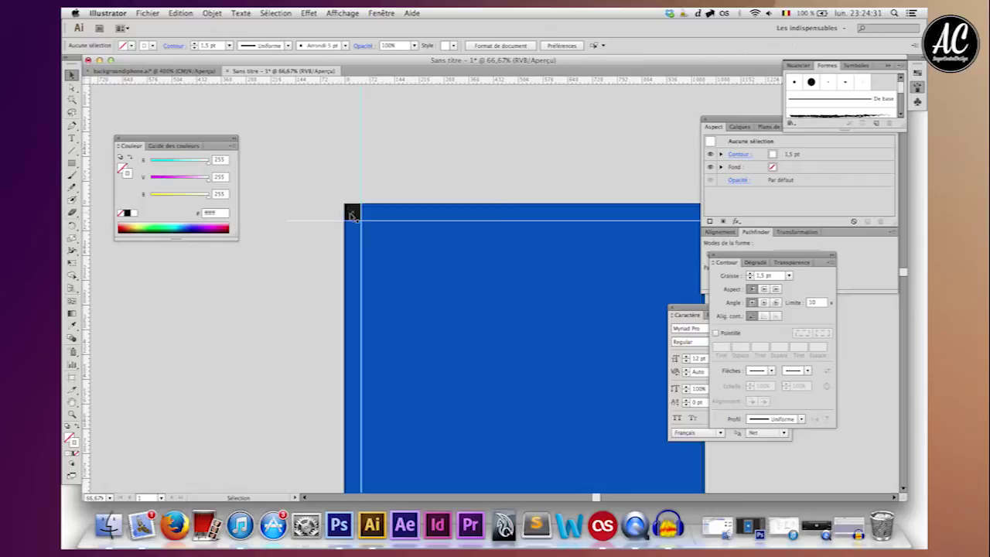
pyautogui.moveTo(356, 217); pyautogui.dragTo(357, 236)
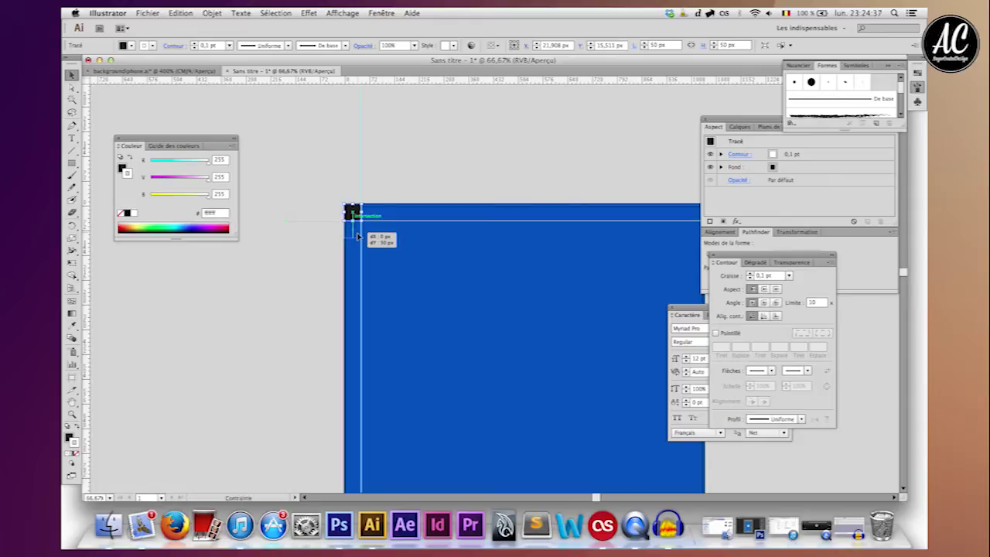
pyautogui.moveTo(358, 236); pyautogui.dragTo(357, 231)
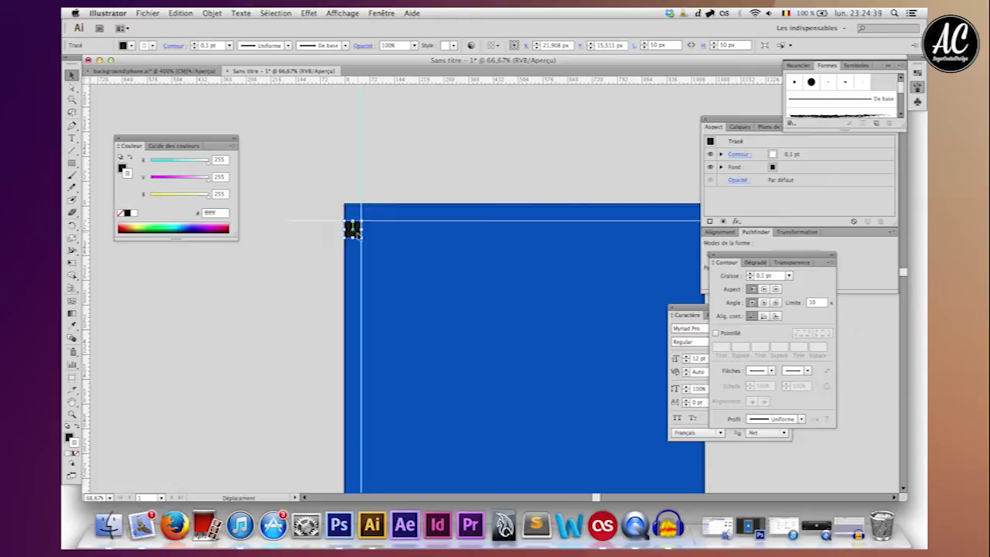
pyautogui.click(311, 182)
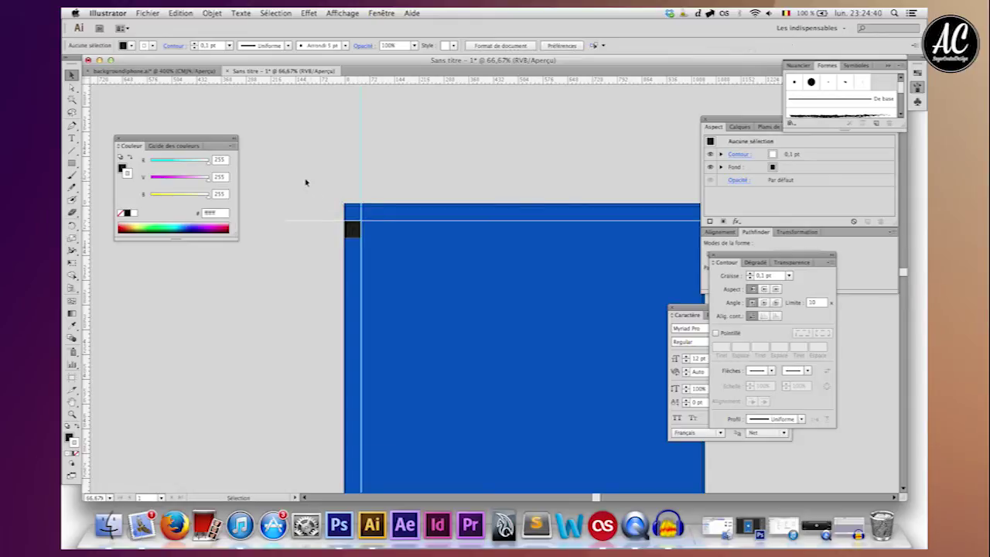
pyautogui.click(311, 222)
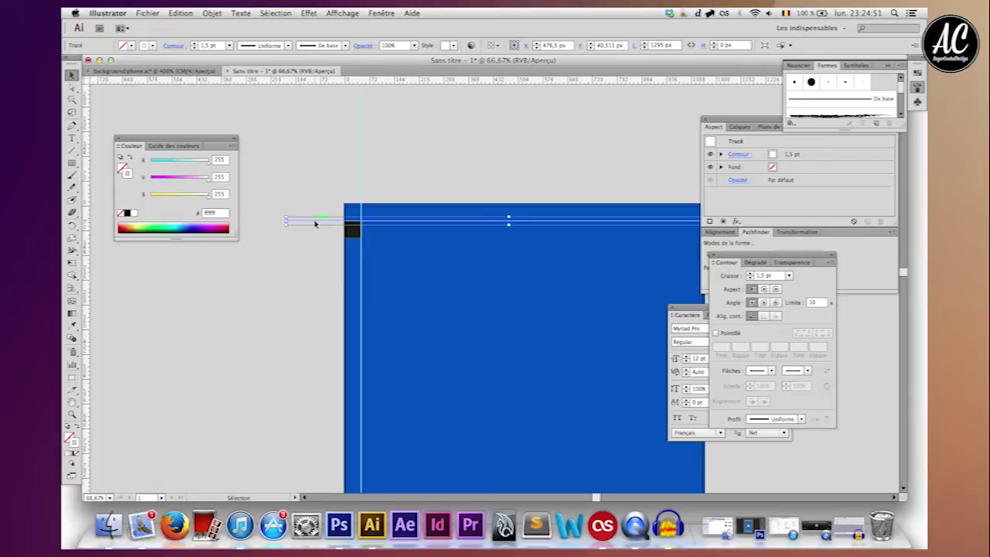
# Copy the white line 50 px down and repeat the copy down the whole rectangle.
pyautogui.moveTo(315, 224); pyautogui.dragTo(315, 242)
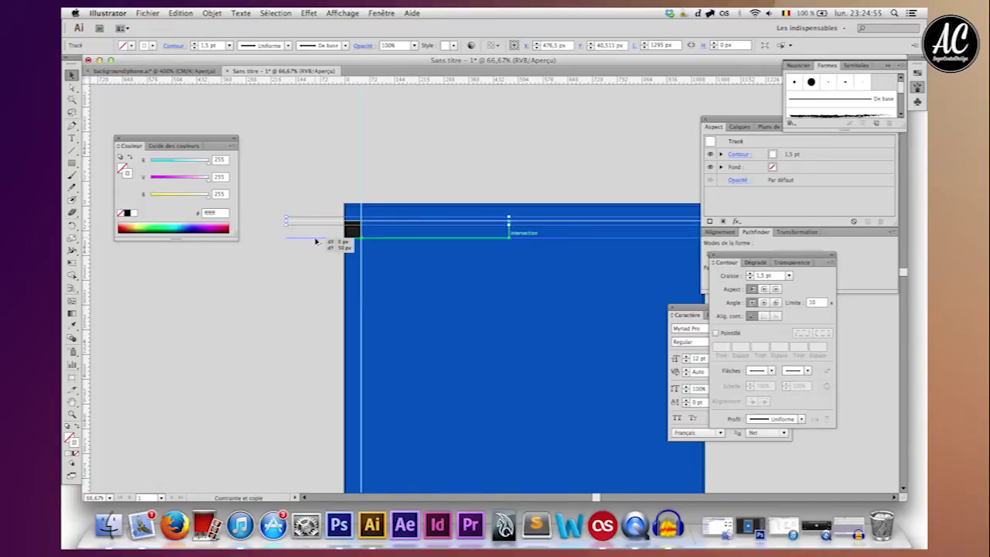
pyautogui.moveTo(316, 241); pyautogui.dragTo(316, 241)
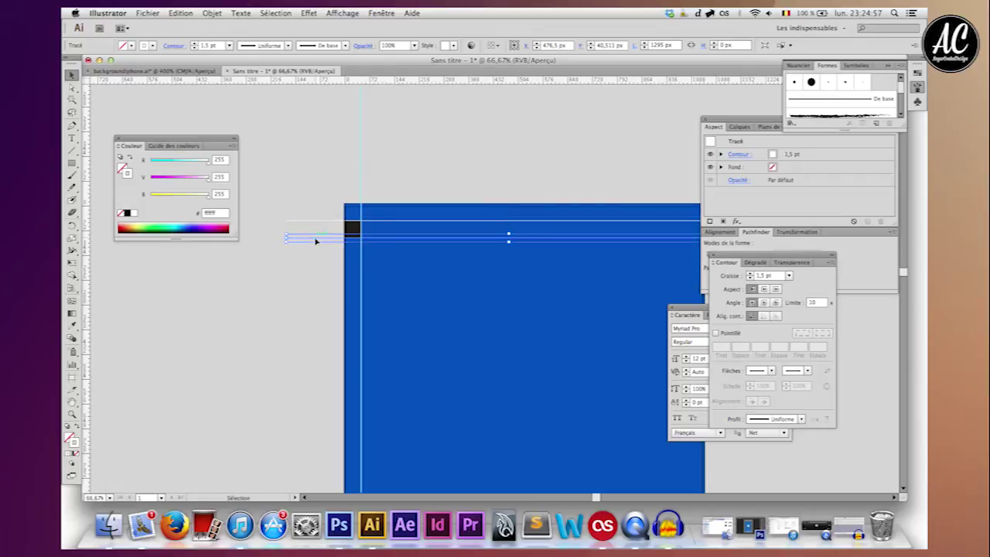
pyautogui.scroll(-1, 294, 143)
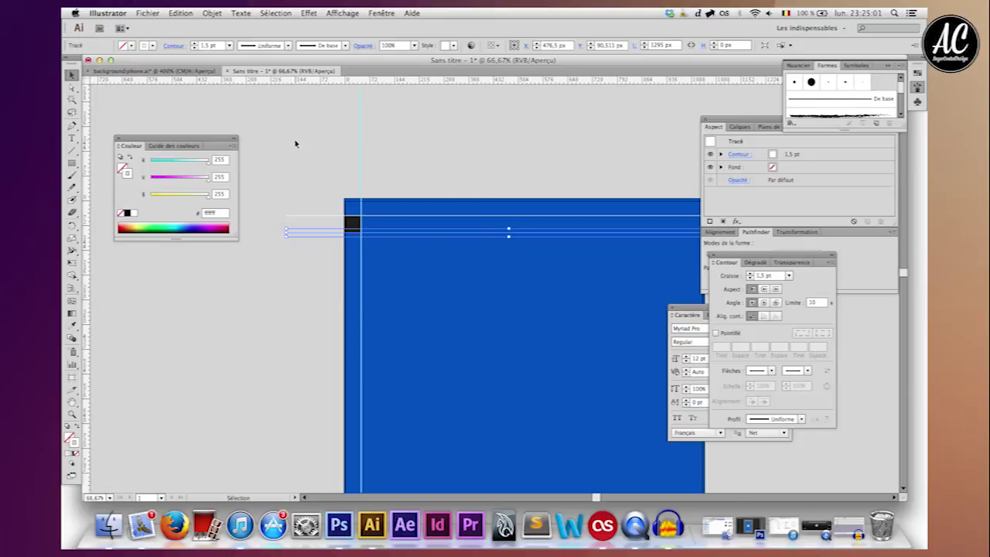
pyautogui.hotkey('ctrl', 'd')
pyautogui.hotkey('ctrl', 'd')
pyautogui.hotkey('ctrl', 'd')
pyautogui.hotkey('ctrl', 'd')
pyautogui.hotkey('ctrl', 'd')
pyautogui.hotkey('ctrl', 'd')
pyautogui.hotkey('ctrl', 'd')
pyautogui.hotkey('ctrl', 'd')
pyautogui.hotkey('ctrl', 'd')
pyautogui.hotkey('ctrl', 'd')
pyautogui.hotkey('ctrl', 'd')
pyautogui.hotkey('ctrl', 'd')
pyautogui.hotkey('ctrl', 'd')
pyautogui.hotkey('ctrl', 'd')
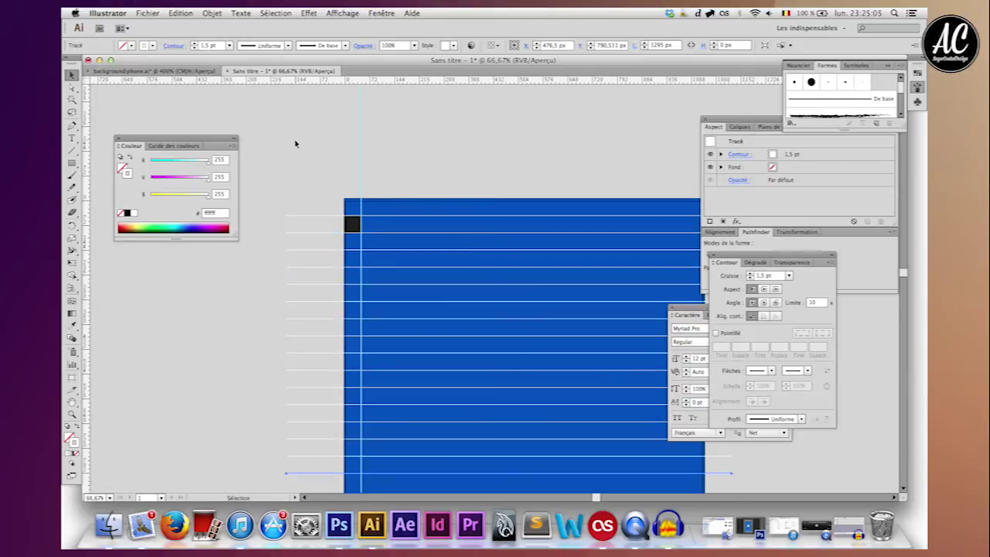
pyautogui.scroll(-5, 295, 143)
pyautogui.scroll(-2, 295, 143)
pyautogui.hotkey('ctrl', 'd')
pyautogui.hotkey('ctrl', 'd')
pyautogui.hotkey('ctrl', 'd')
pyautogui.hotkey('ctrl', 'd')
pyautogui.hotkey('ctrl', 'd')
pyautogui.hotkey('ctrl', 'd')
pyautogui.hotkey('ctrl', 'd')
pyautogui.hotkey('ctrl', 'd')
pyautogui.hotkey('ctrl', 'd')
pyautogui.hotkey('ctrl', 'd')
pyautogui.scroll(-10, 296, 144)
pyautogui.hotkey('ctrl', 'd')
pyautogui.hotkey('ctrl', 'd')
pyautogui.hotkey('ctrl', 'd')
# Dismiss the accidental Save As dialog, add one more line copy, and deselect everything.
pyautogui.hotkey('ctrl', 'd')
pyautogui.hotkey('ctrl', 'shift', 's')
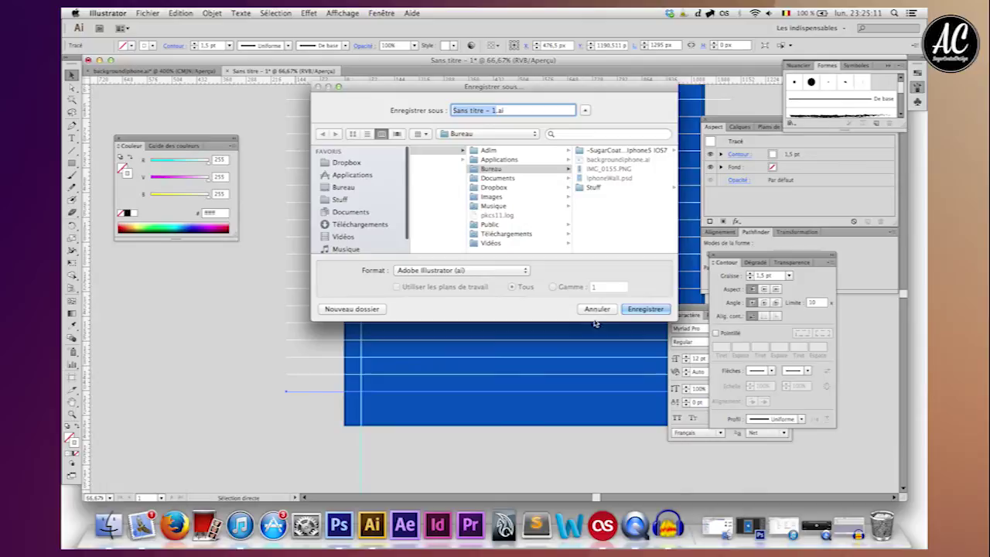
pyautogui.click(595, 309)
pyautogui.hotkey('ctrl', 'd')
pyautogui.hotkey('ctrl', 'd')
pyautogui.hotkey('ctrl', 'd')
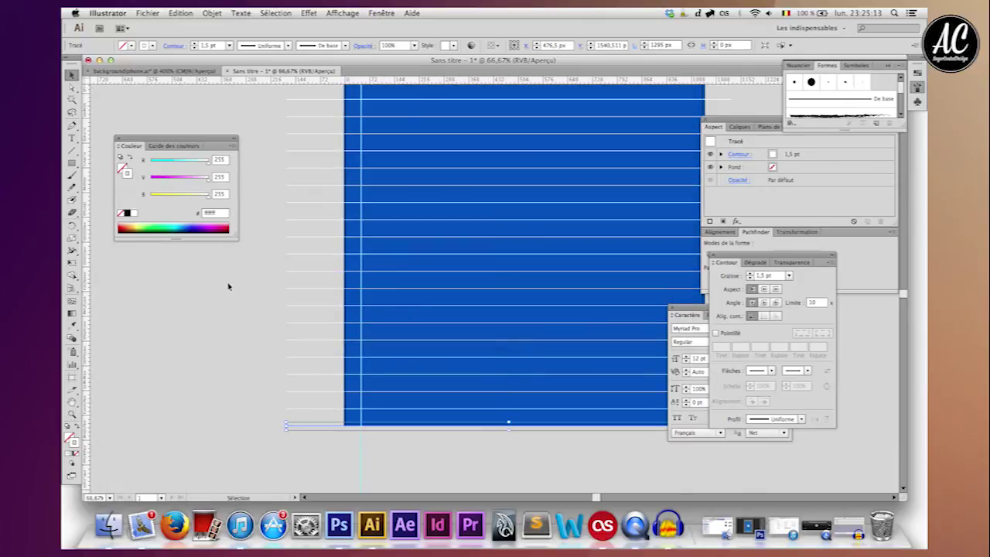
pyautogui.hotkey('ctrl', 'shift', 'a')
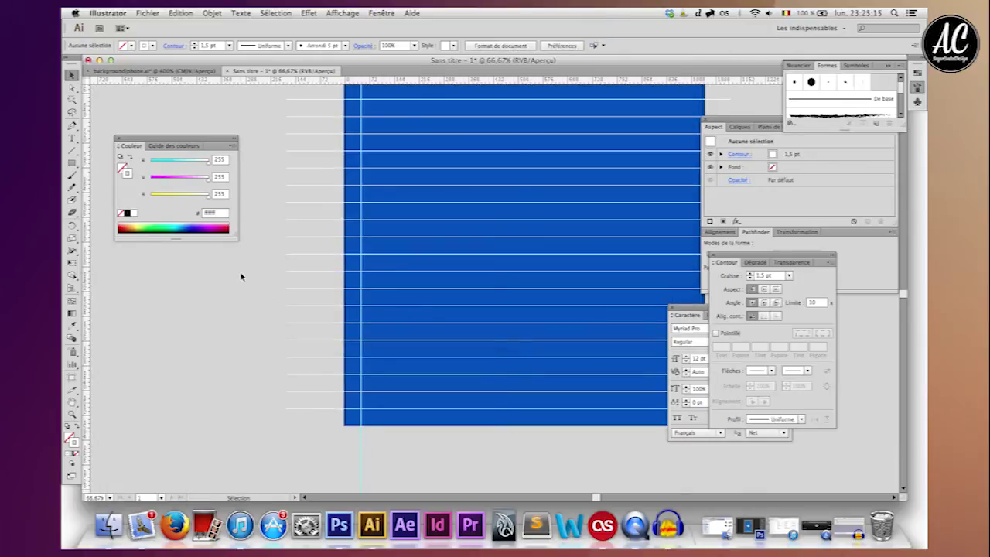
pyautogui.scroll(5, 199, 360)
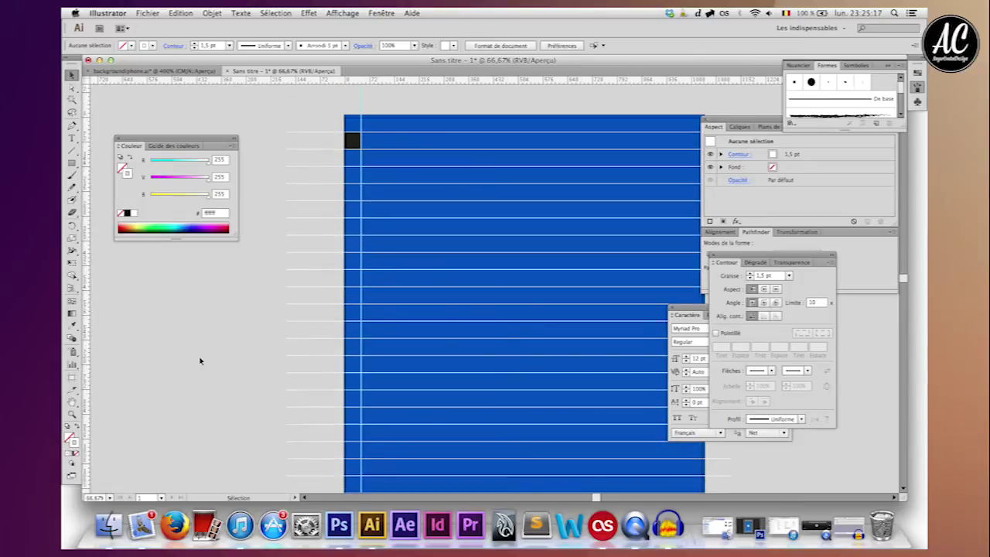
pyautogui.scroll(3, 199, 361)
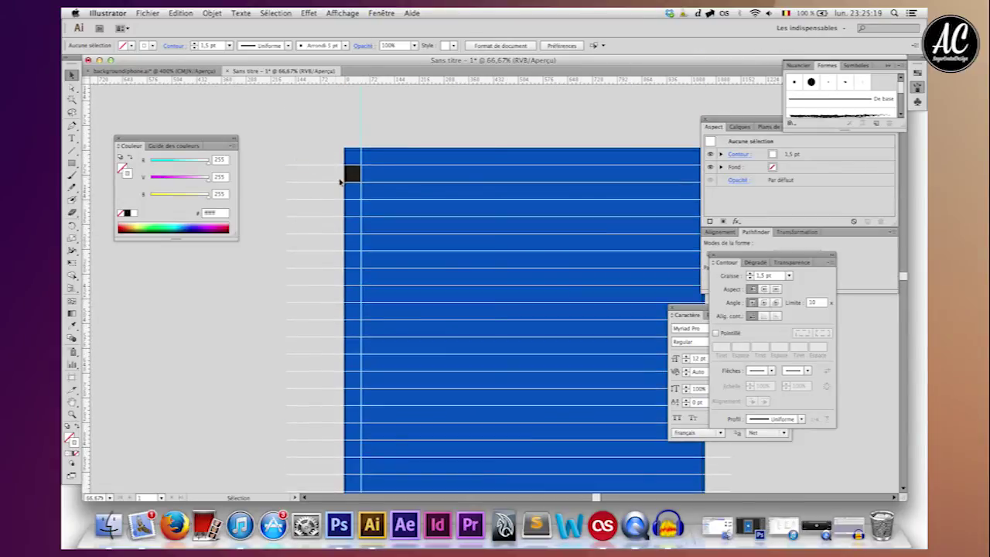
pyautogui.click(313, 164)
pyautogui.hotkey('shift', 'Up')
pyautogui.hotkey('shift', 'Up')
pyautogui.hotkey('shift', 'Up')
pyautogui.hotkey('shift', 'Up')
pyautogui.hotkey('shift', 'Up')
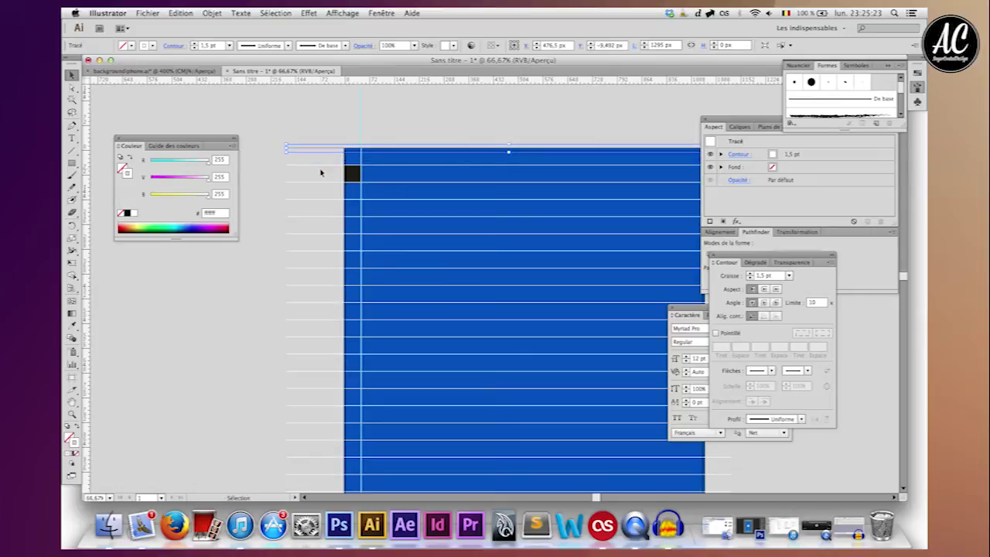
pyautogui.click(264, 131)
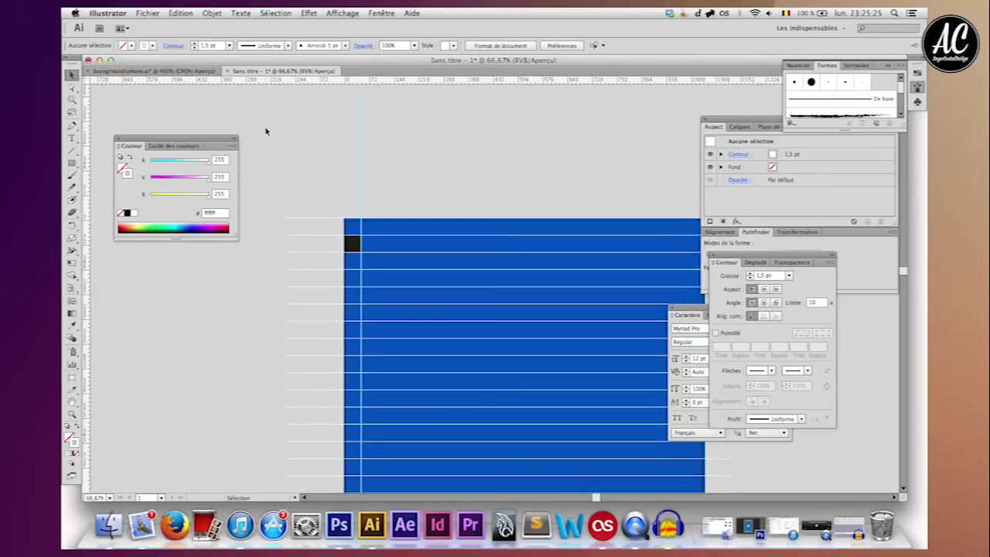
pyautogui.hotkey('ctrl', '+')
pyautogui.hotkey('ctrl', '+')
pyautogui.hotkey('ctrl', '+')
pyautogui.hscroll(-5, 267, 131)
pyautogui.scroll(3, 265, 132)
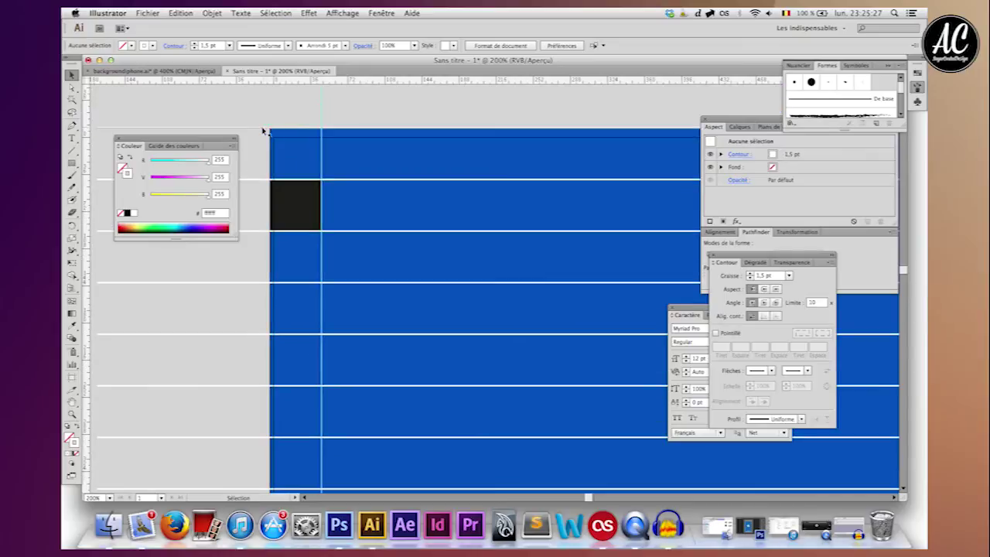
pyautogui.hotkey('ctrl', '-')
pyautogui.hotkey('ctrl', '-')
pyautogui.hotkey('ctrl', '-')
pyautogui.hscroll(1, 261, 126)
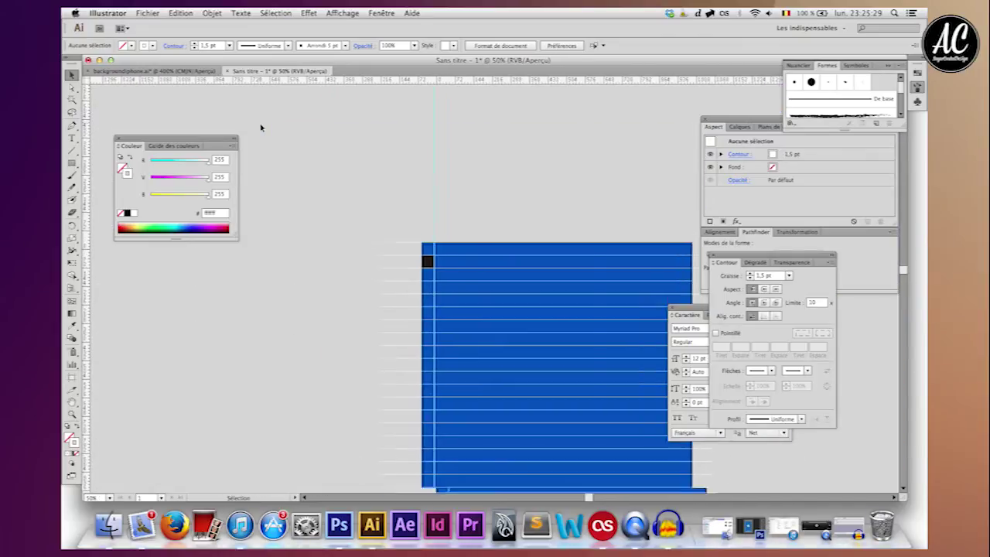
pyautogui.scroll(-2, 261, 126)
pyautogui.hscroll(3, 261, 126)
pyautogui.click(328, 188)
# Draw a vertical line down the artboard's left side with the grid's white 1.5 pt stroke.
pyautogui.press('p')
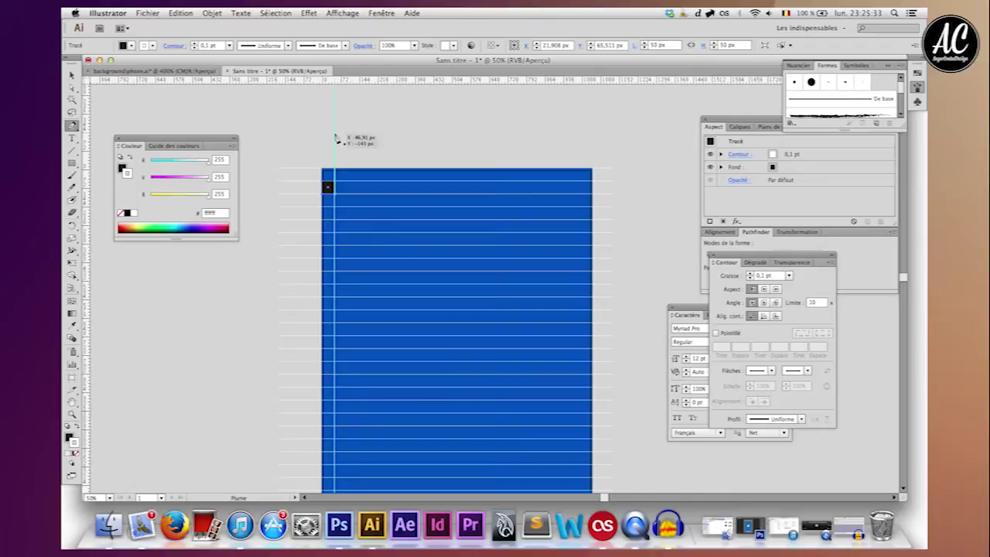
pyautogui.click(341, 225)
pyautogui.scroll(-5, 340, 237)
pyautogui.scroll(-2, 341, 237)
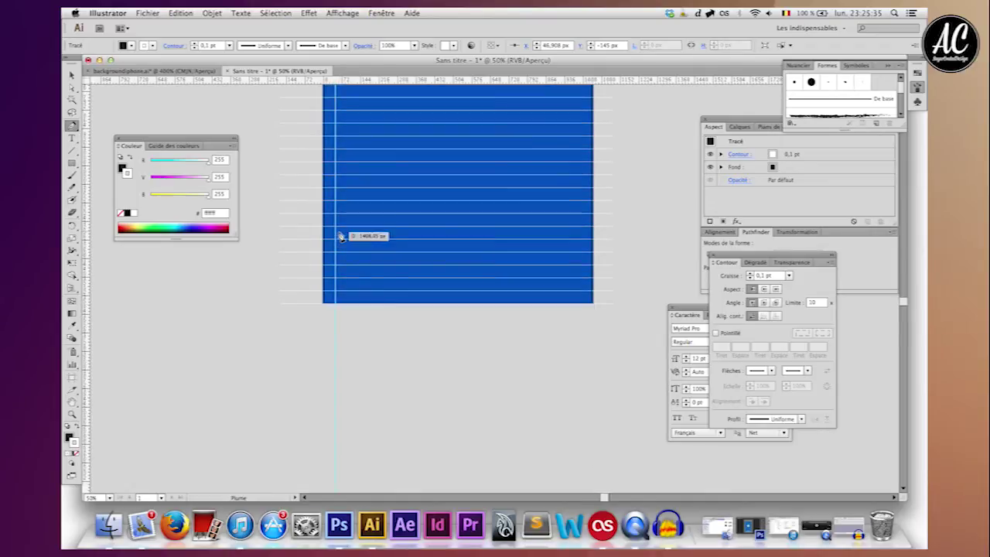
pyautogui.click(337, 325)
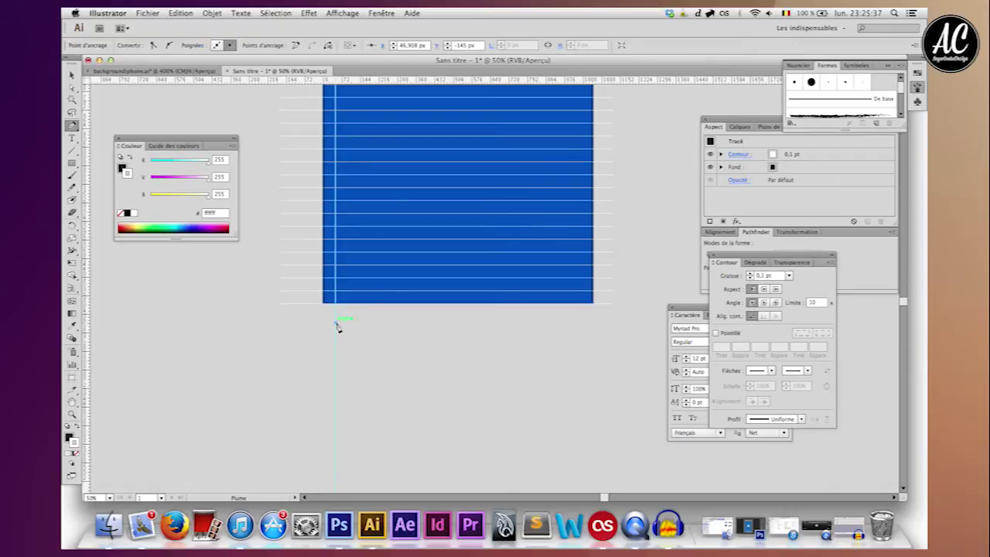
pyautogui.click(72, 76)
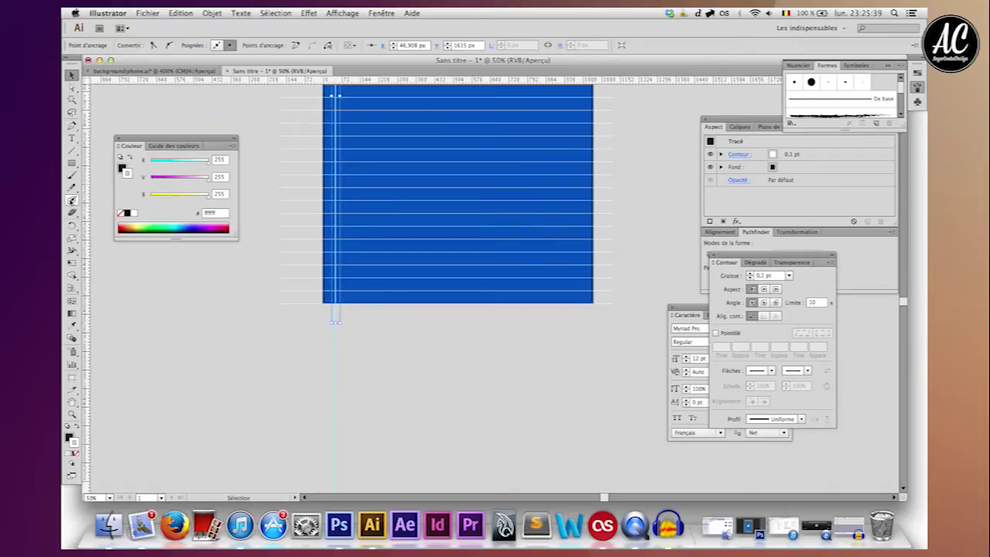
pyautogui.click(72, 326)
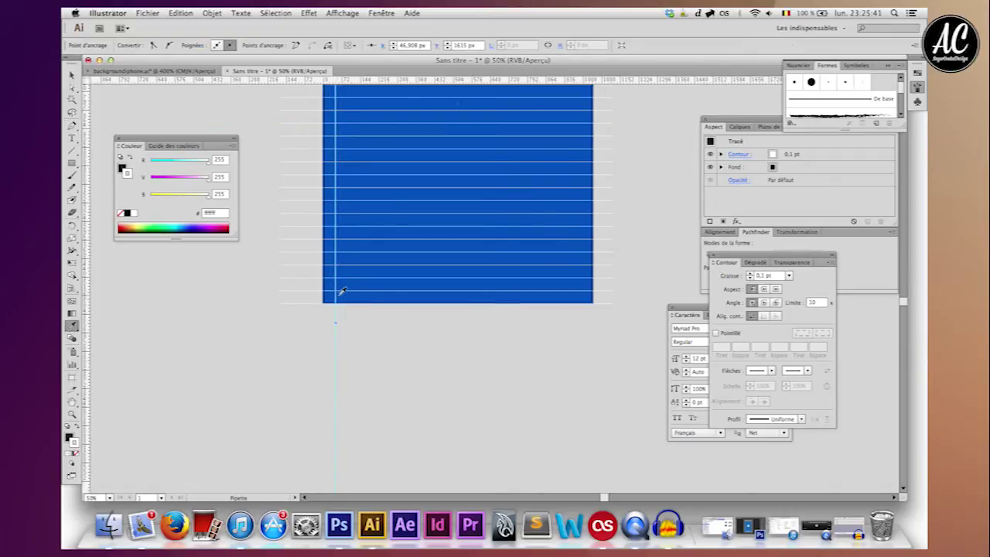
pyautogui.click(342, 290)
pyautogui.press('v')
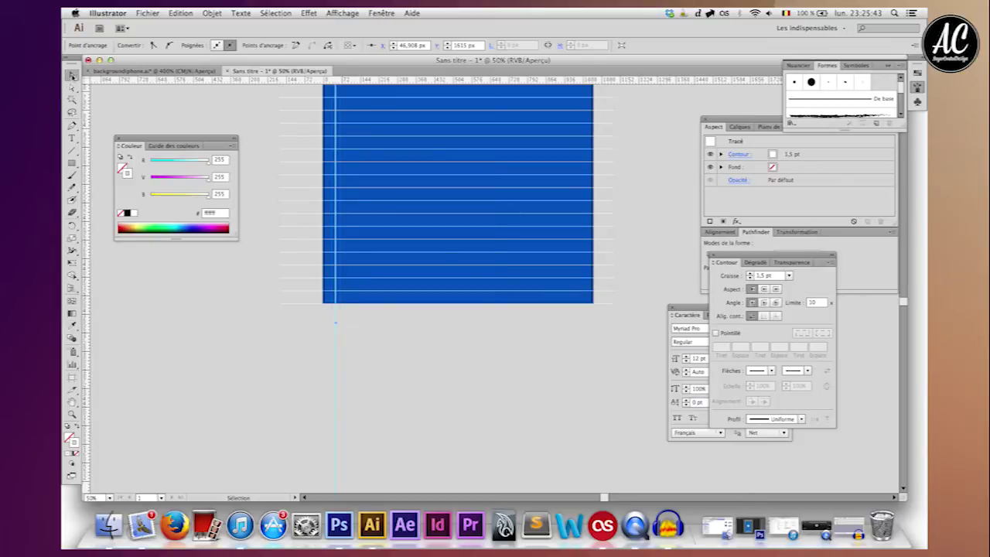
pyautogui.scroll(5, 291, 186)
pyautogui.click(294, 170)
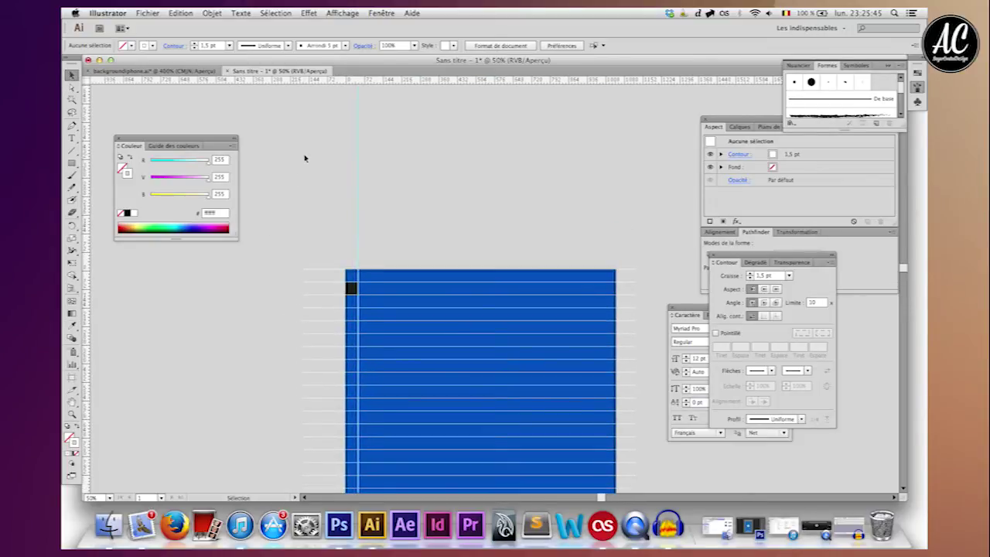
# Move the black corner square 50 px right, just past the new line.
pyautogui.press('a')
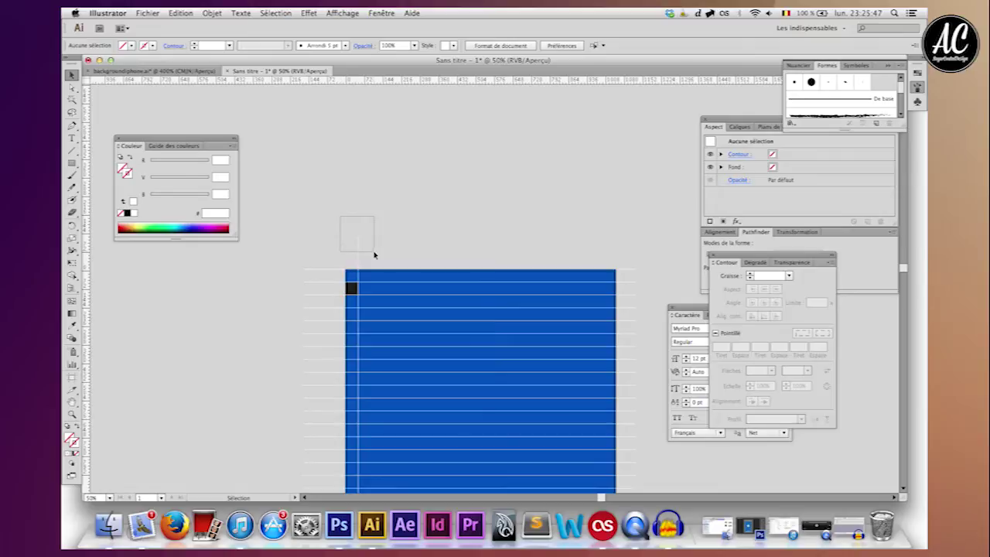
pyautogui.moveTo(341, 219); pyautogui.dragTo(375, 259)
pyautogui.press('super+plus')
pyautogui.press('super+plus')
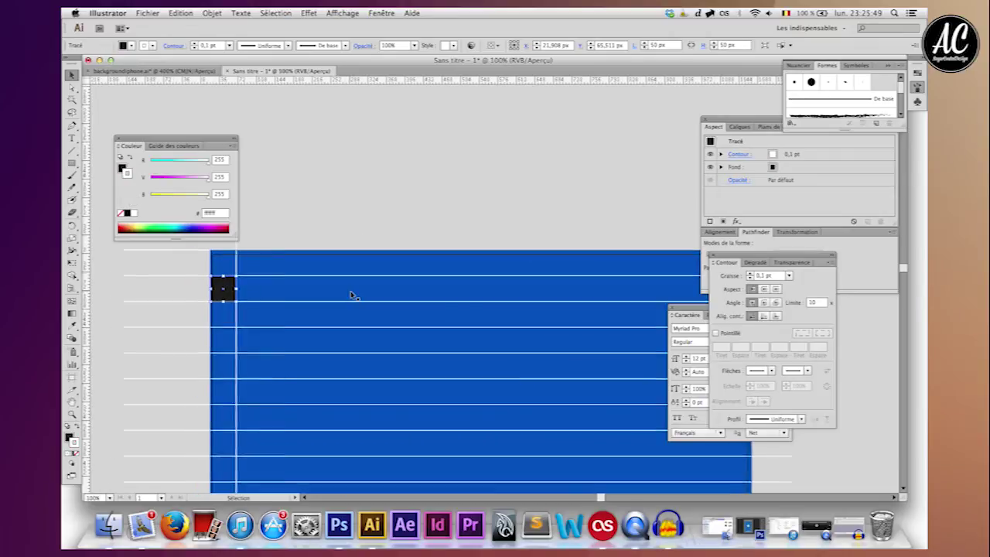
pyautogui.moveTo(265, 292); pyautogui.dragTo(302, 303)
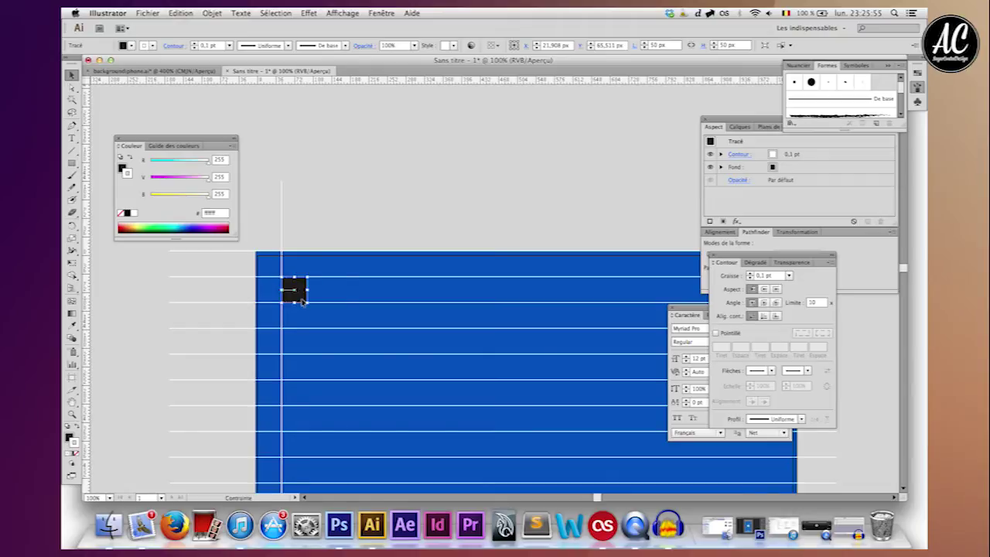
# Copy the vertical white line one cell right, then repeat it every 50 px across the artboard.
pyautogui.click(309, 161)
pyautogui.press('a')
pyautogui.moveTo(263, 160); pyautogui.dragTo(309, 235)
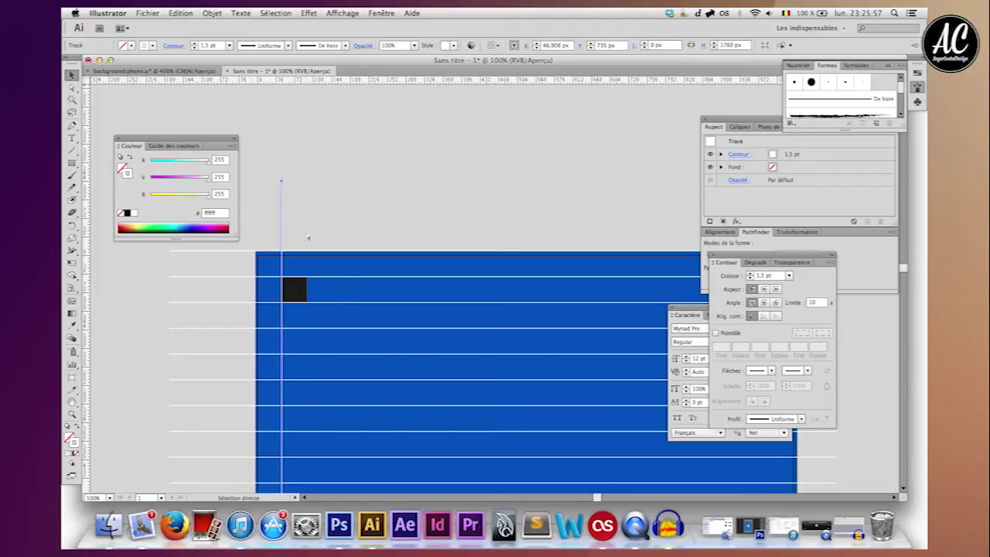
pyautogui.press('v')
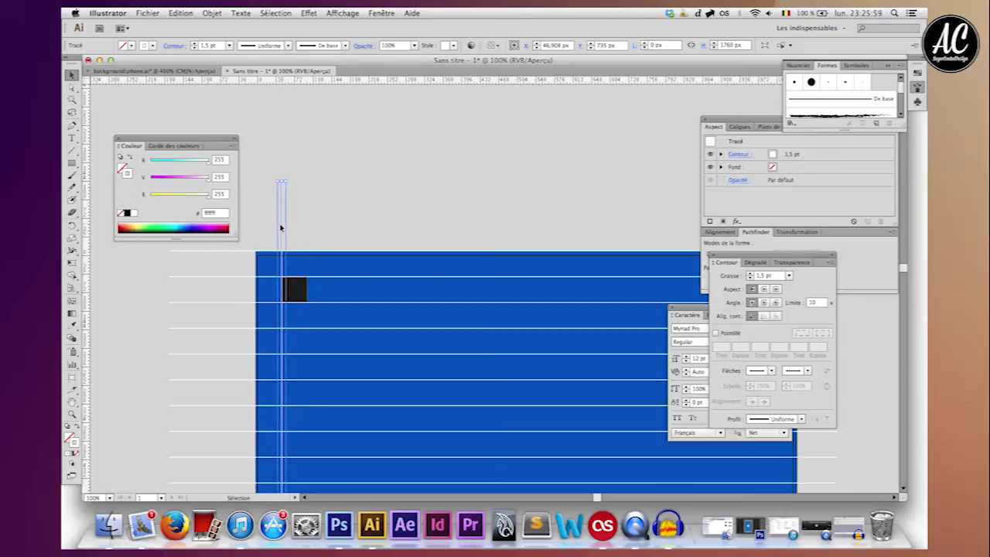
pyautogui.click(299, 225)
pyautogui.click(283, 226)
pyautogui.moveTo(283, 226); pyautogui.dragTo(307, 226)
pyautogui.hotkey('ctrl', 'd')
pyautogui.hotkey('ctrl', 'd')
pyautogui.hotkey('ctrl', 'd')
pyautogui.hotkey('ctrl', 'd')
pyautogui.hotkey('ctrl', 'd')
pyautogui.hotkey('ctrl', 'd')
pyautogui.hotkey('ctrl', 'd')
pyautogui.hotkey('ctrl', 'd')
pyautogui.hotkey('ctrl', 'd')
pyautogui.hotkey('ctrl', 'd')
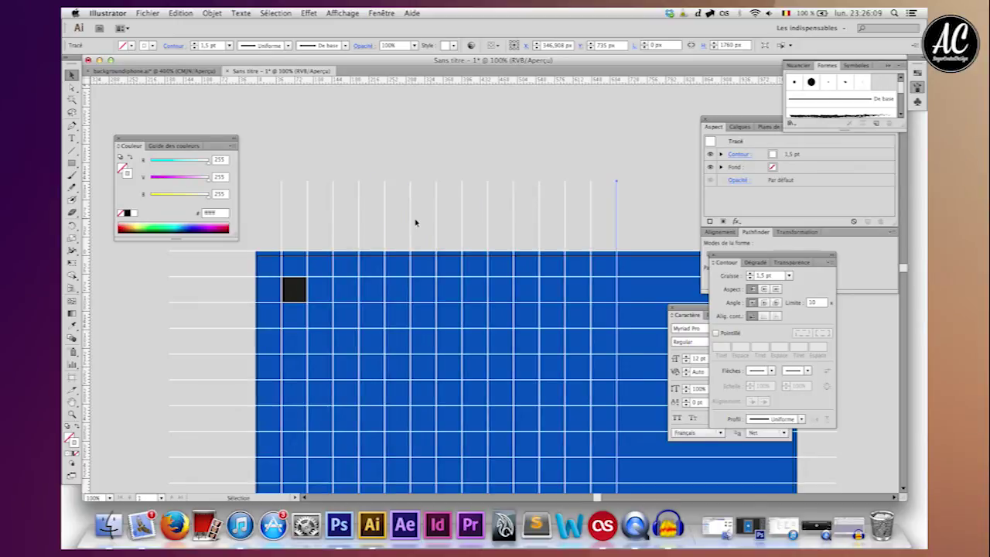
pyautogui.hscroll(5, 415, 223)
pyautogui.hotkey('ctrl', 'd')
pyautogui.hotkey('ctrl', 'd')
pyautogui.hotkey('ctrl', 'd')
pyautogui.hotkey('ctrl', 'd')
pyautogui.hotkey('ctrl', 'd')
pyautogui.hotkey('ctrl', 'd')
pyautogui.hotkey('ctrl', 'd')
pyautogui.hscroll(2, 415, 222)
# Nudge the leftmost vertical grid line left onto the artboard's left edge.
pyautogui.click(476, 175)
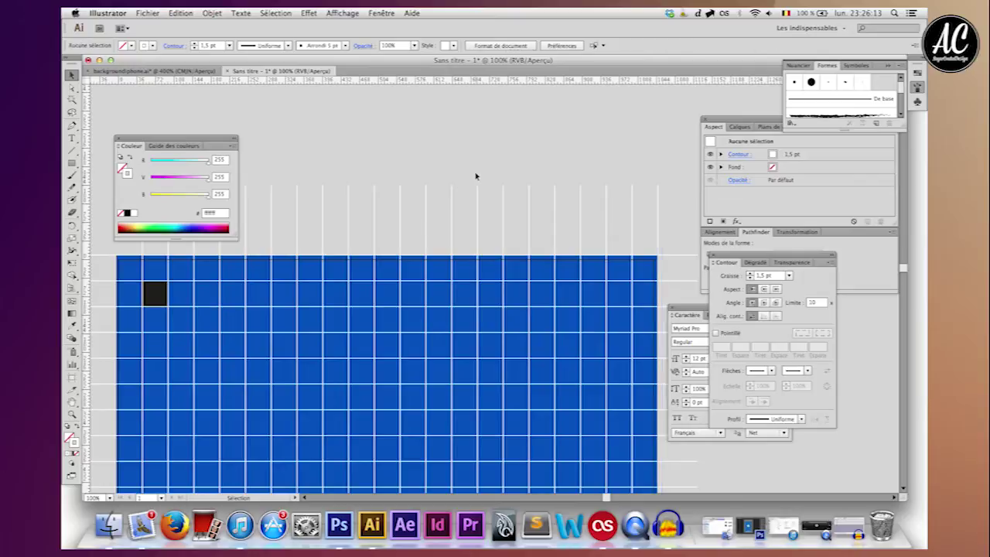
pyautogui.hscroll(-5, 474, 177)
pyautogui.hscroll(-5, 332, 192)
pyautogui.moveTo(331, 178); pyautogui.dragTo(358, 223)
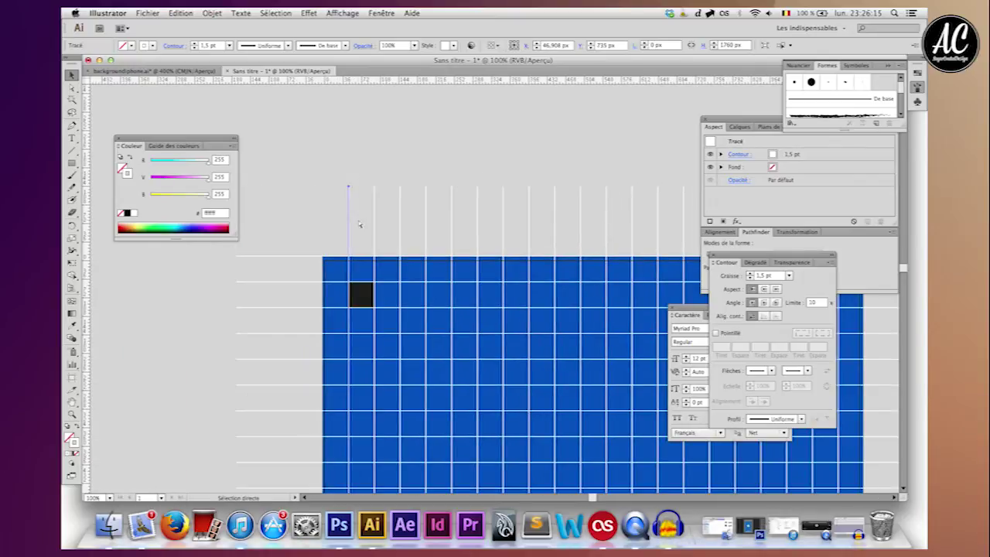
pyautogui.press('Left')
pyautogui.press('Left')
pyautogui.press('Left')
pyautogui.press('Left')
pyautogui.press('Left')
pyautogui.press('Left')
pyautogui.press('Left')
pyautogui.press('Left')
pyautogui.press('Left')
pyautogui.press('Left')
pyautogui.press('Left')
pyautogui.press('Left')
pyautogui.press('Left')
pyautogui.press('Left')
pyautogui.press('Left')
pyautogui.press('Left')
pyautogui.press('Left')
pyautogui.press('Left')
pyautogui.press('Left')
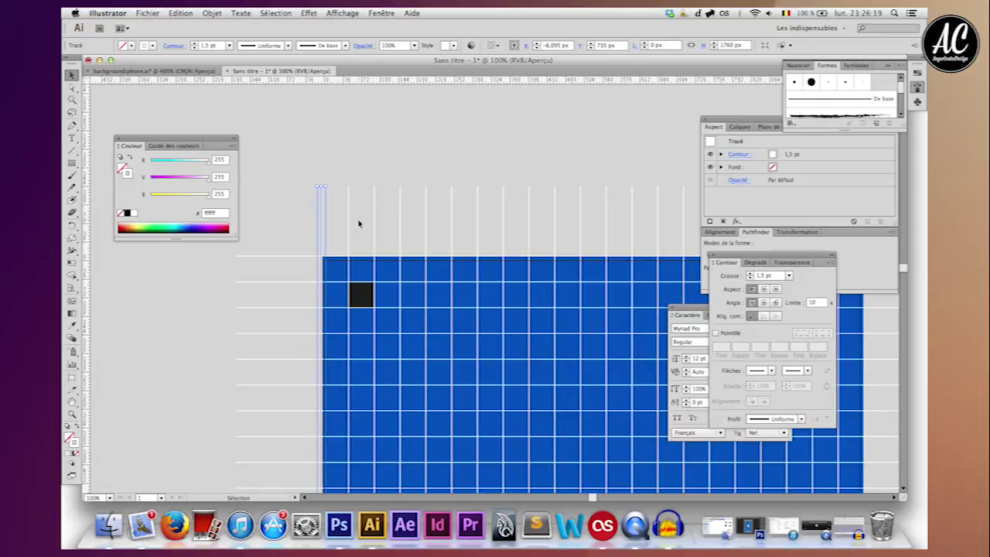
pyautogui.press('Left')
pyautogui.click(352, 171)
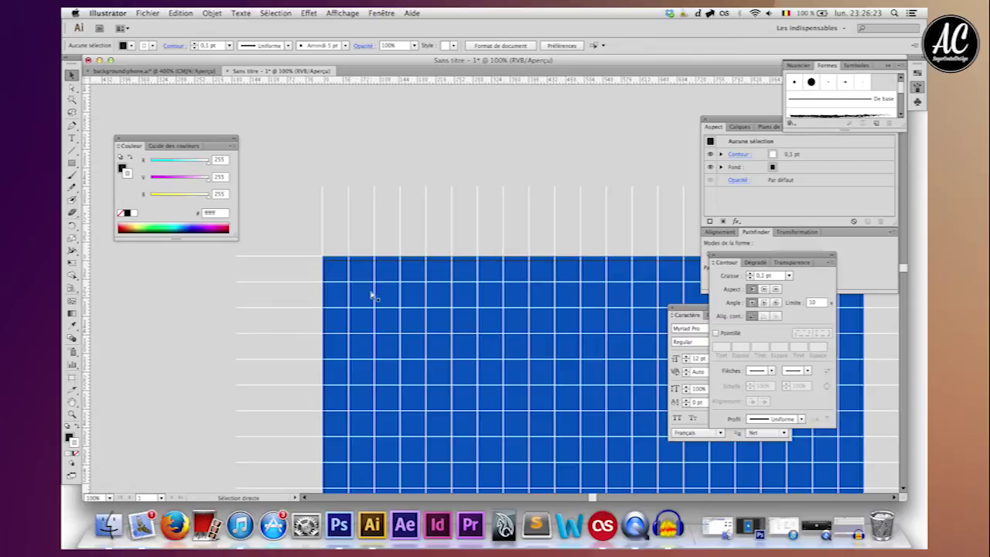
# Pan around to review the grid and switch to the Direct Selection tool.
pyautogui.scroll(-2, 370, 294)
pyautogui.scroll(-2, 370, 294)
pyautogui.scroll(-1, 371, 295)
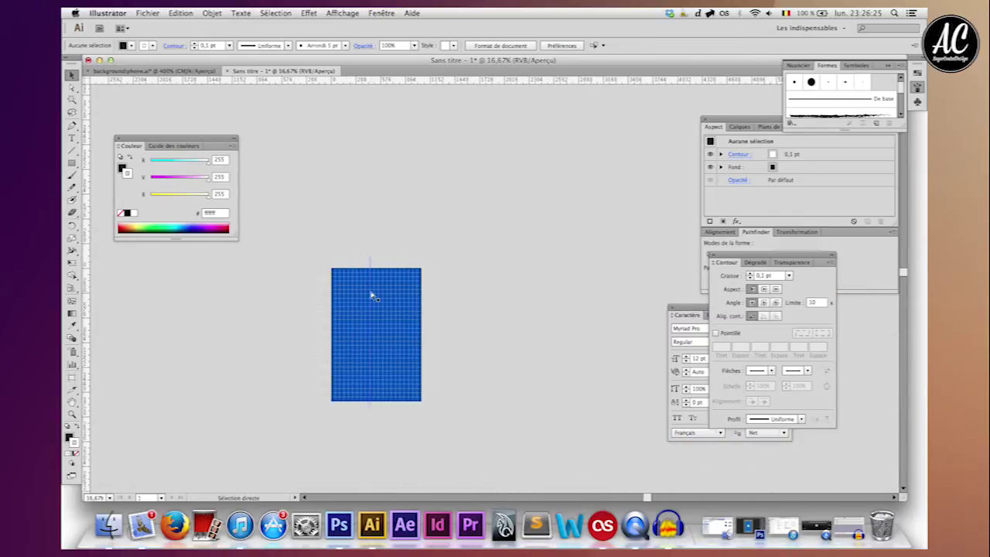
pyautogui.scroll(1, 372, 295)
pyautogui.hscroll(-2, 372, 295)
pyautogui.hscroll(2, 373, 295)
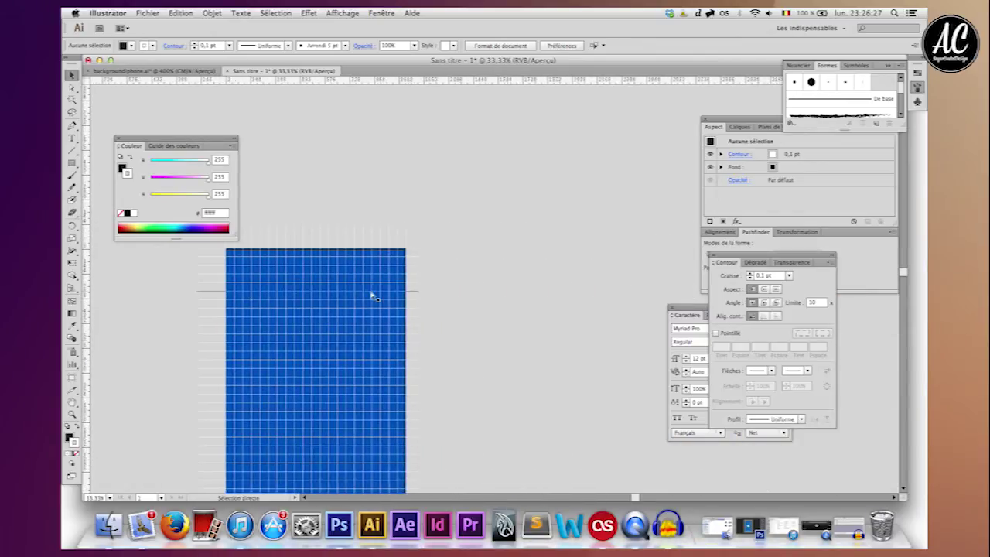
pyautogui.scroll(1, 373, 295)
pyautogui.hscroll(-2, 372, 295)
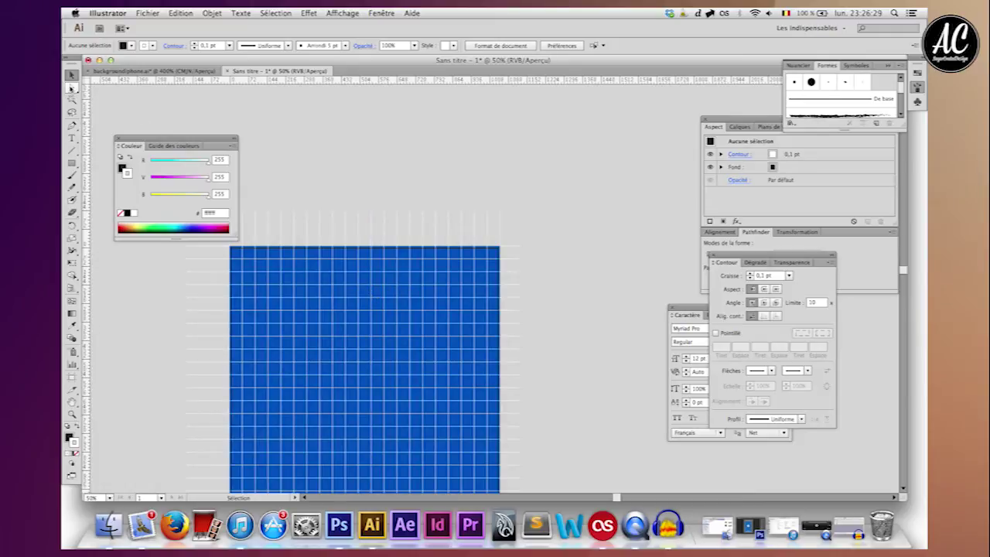
pyautogui.click(71, 76)
pyautogui.click(71, 87)
pyautogui.hscroll(-2, 314, 158)
# Drag the vertical lines' top anchors down to the artboard's top edge.
pyautogui.moveTo(337, 170); pyautogui.dragTo(617, 225)
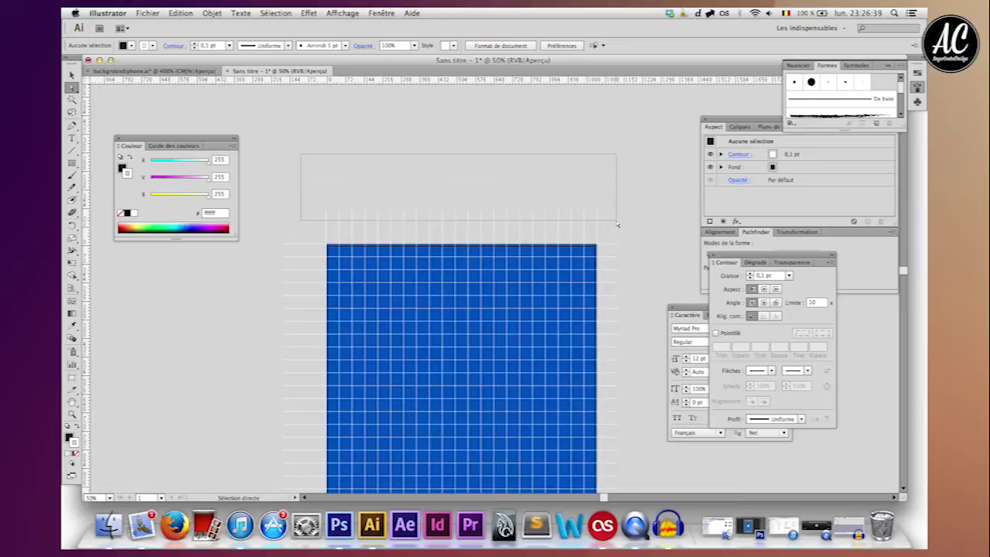
pyautogui.moveTo(618, 225); pyautogui.dragTo(616, 225)
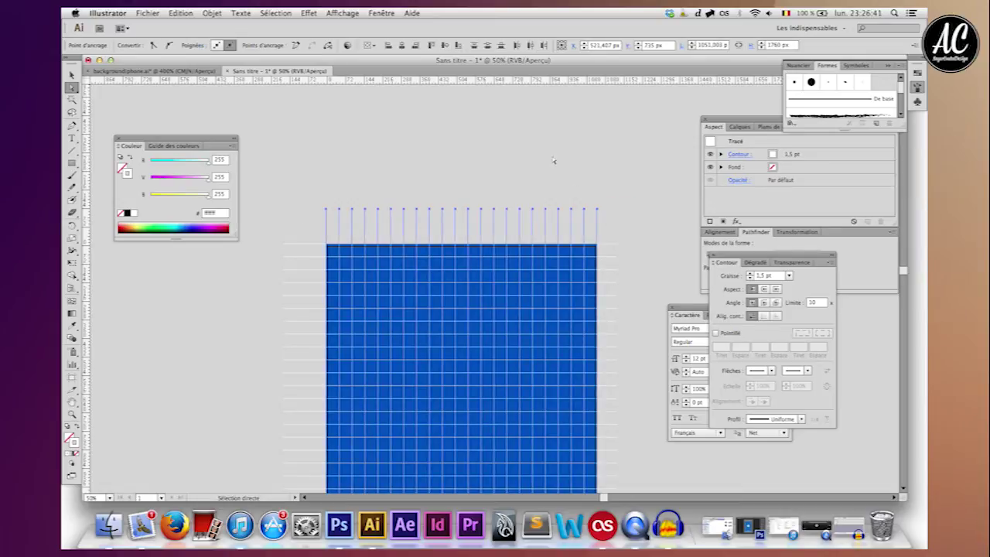
pyautogui.moveTo(509, 216); pyautogui.dragTo(504, 248)
pyautogui.click(464, 206)
pyautogui.press('super+plus')
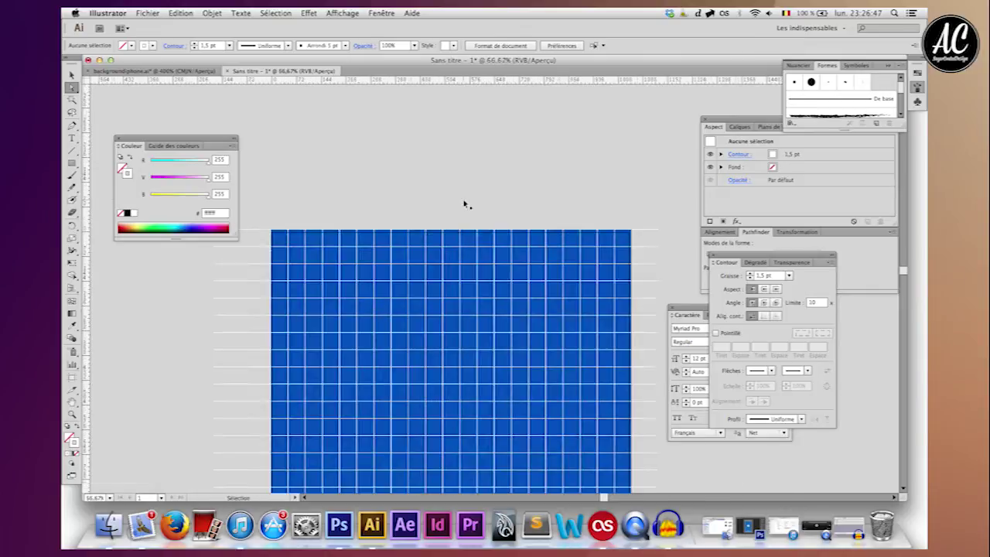
pyautogui.press('super+plus')
pyautogui.press('super+plus')
pyautogui.press('super+minus')
pyautogui.press('super+minus')
pyautogui.press('super+minus')
pyautogui.press('super+minus')
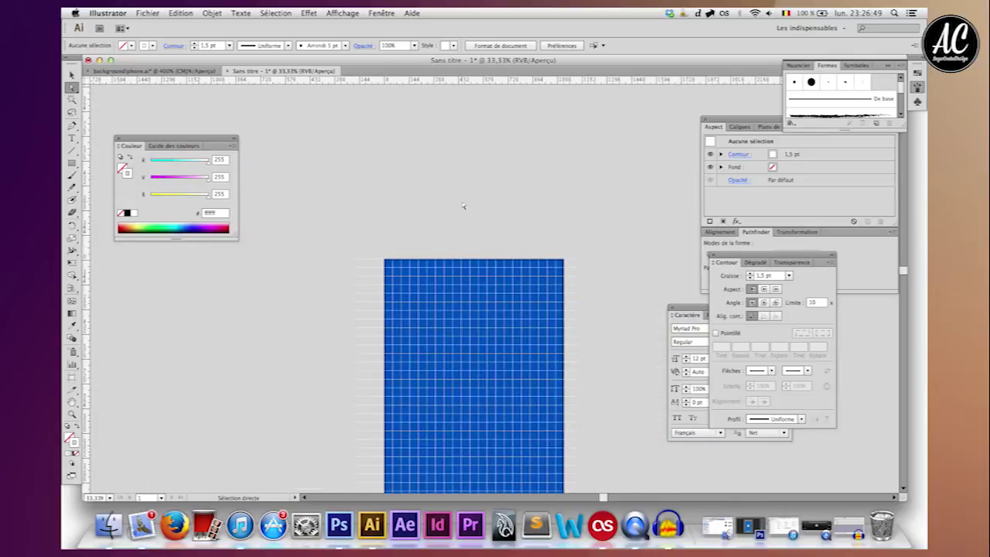
pyautogui.press('super+plus')
# Select the vertical lines' bottom ends and the horizontal lines' ends along the grid.
pyautogui.moveTo(312, 317)
pyautogui.mouseDown()
pyautogui.moveTo(552, 297)
pyautogui.moveTo(597, 286)
pyautogui.moveTo(597, 266)
pyautogui.mouseUp()
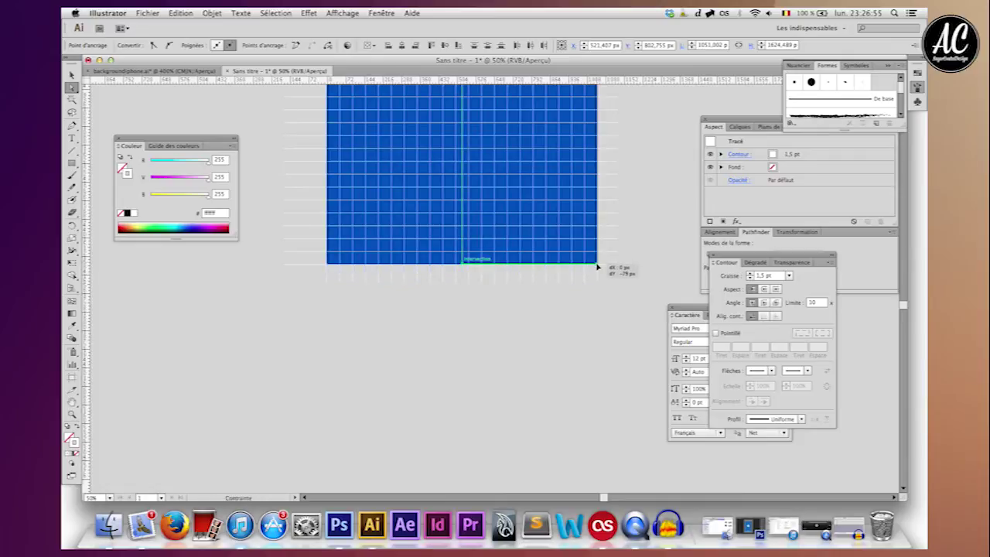
pyautogui.press('super+minus')
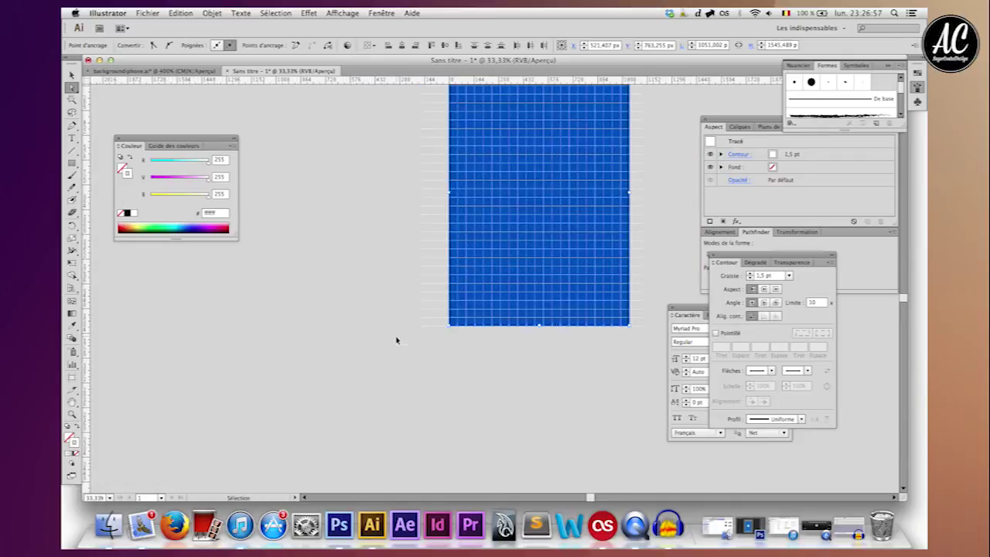
pyautogui.press('super+minus')
pyautogui.scroll(3, 397, 341)
pyautogui.moveTo(407, 195)
pyautogui.mouseDown()
pyautogui.moveTo(443, 438)
pyautogui.moveTo(462, 434)
pyautogui.mouseUp()
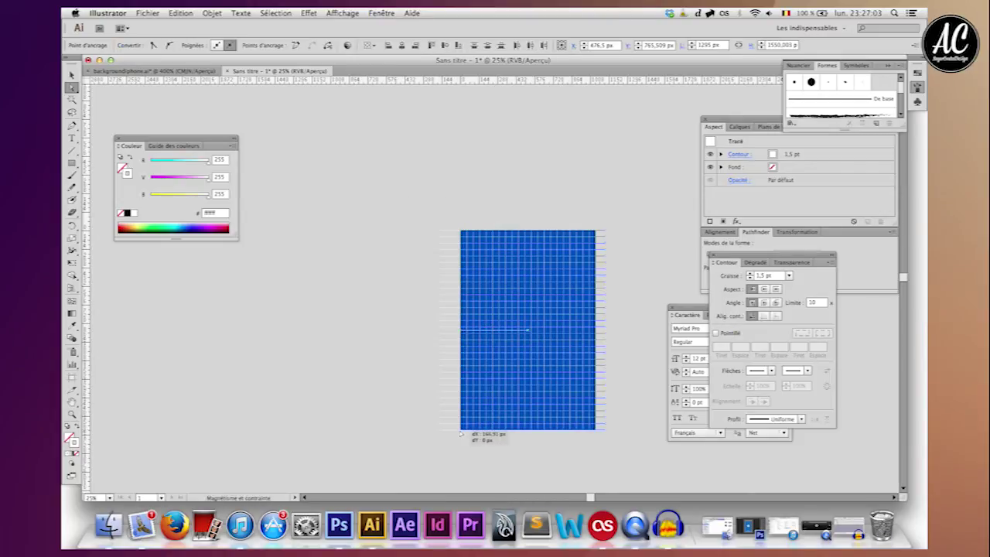
pyautogui.click(608, 456)
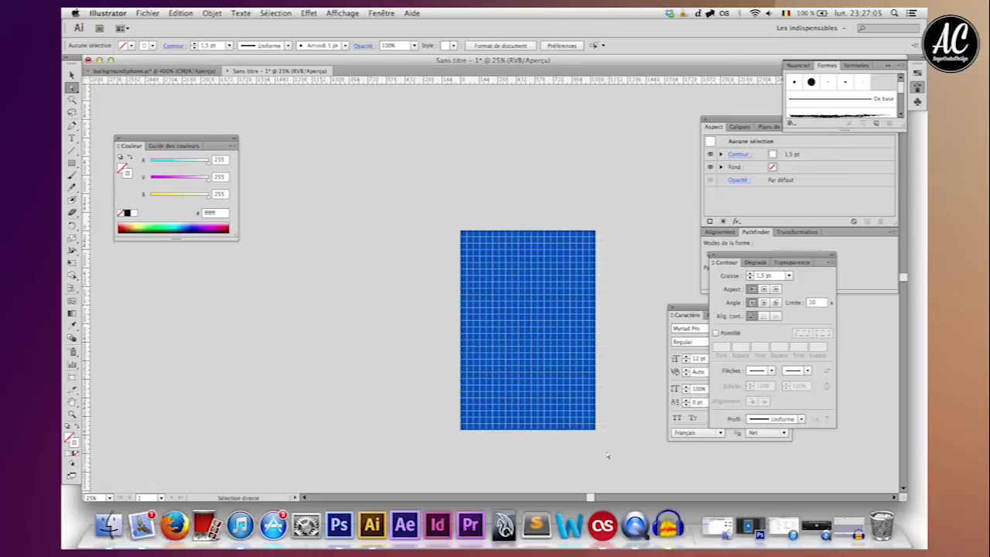
# Pull the grid lines' right-end anchors in flush with the blue rectangle's right edge.
pyautogui.moveTo(607, 454); pyautogui.dragTo(621, 190)
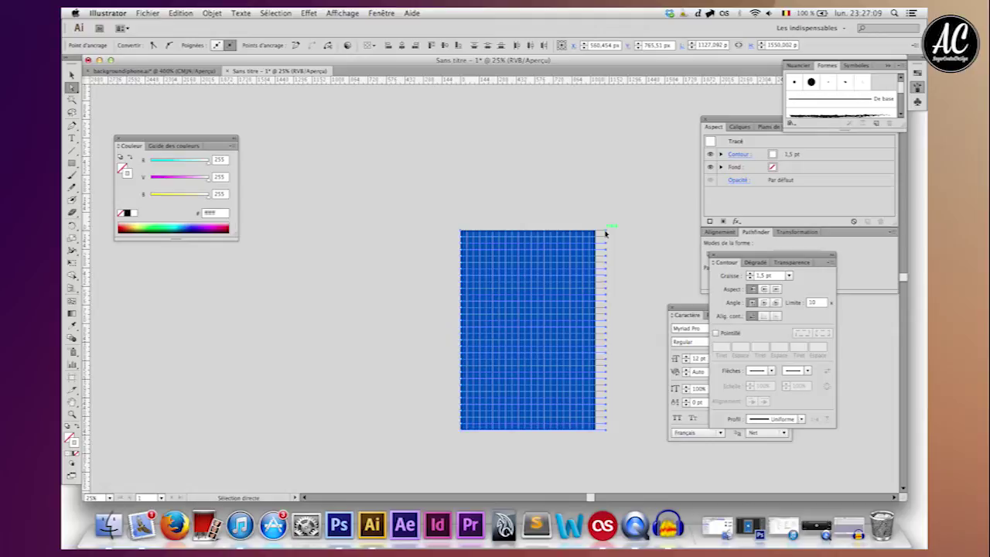
pyautogui.moveTo(606, 233); pyautogui.dragTo(596, 233)
pyautogui.click(597, 220)
pyautogui.press('super+plus')
pyautogui.scroll(-2, 596, 217)
pyautogui.hscroll(1, 596, 217)
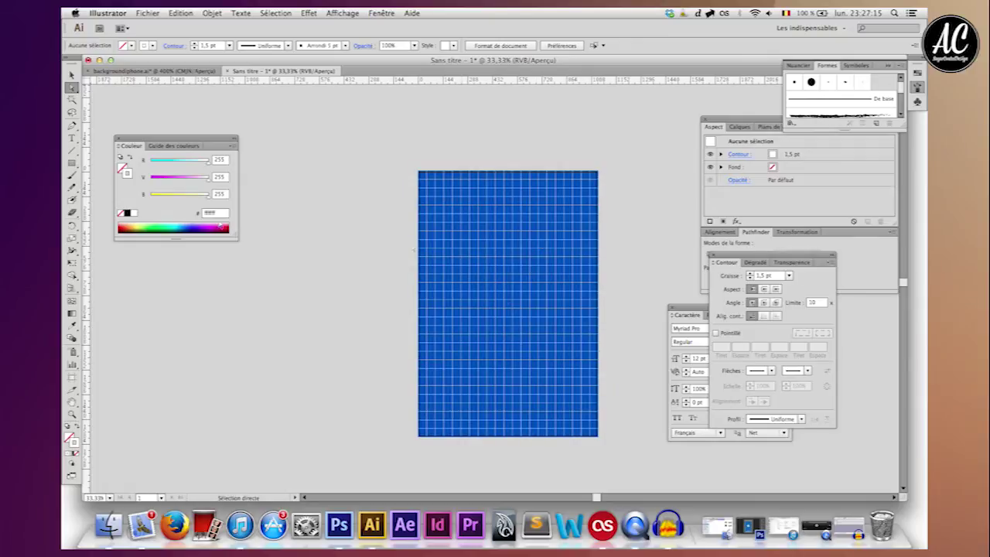
# Bring the blue rectangle in front of the grid lines.
pyautogui.click(71, 76)
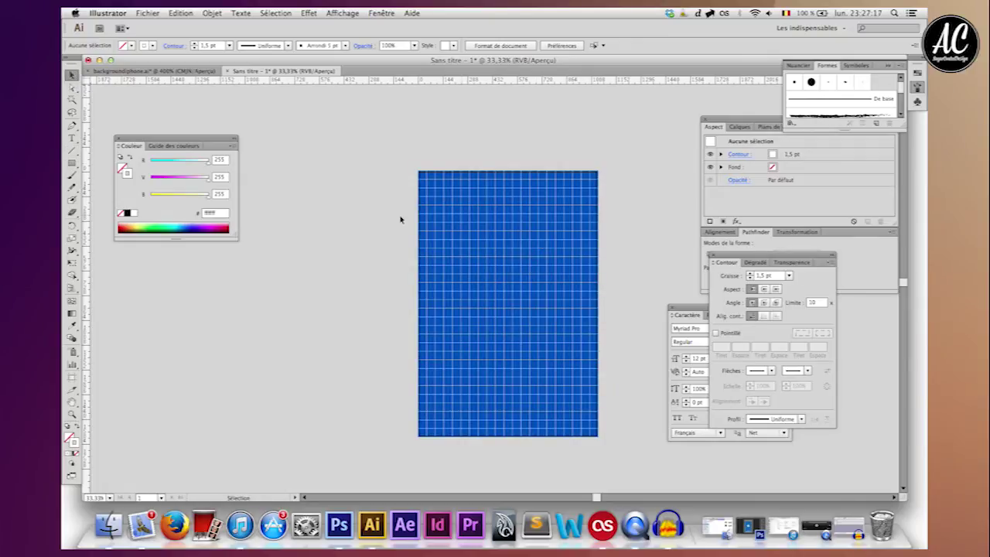
pyautogui.click(473, 211)
pyautogui.press('a')
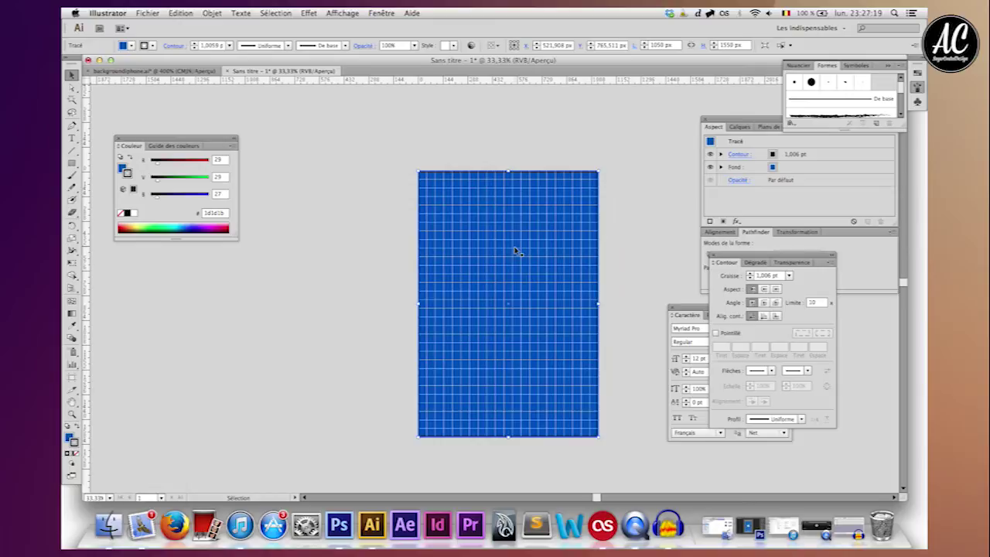
pyautogui.press('v')
pyautogui.rightClick(515, 250)
pyautogui.moveTo(546, 389)
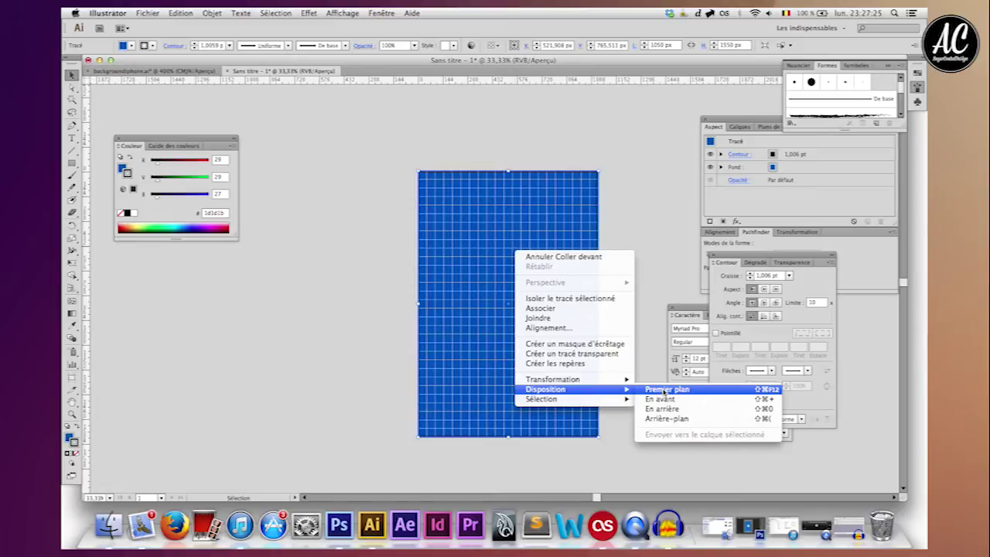
pyautogui.click(664, 389)
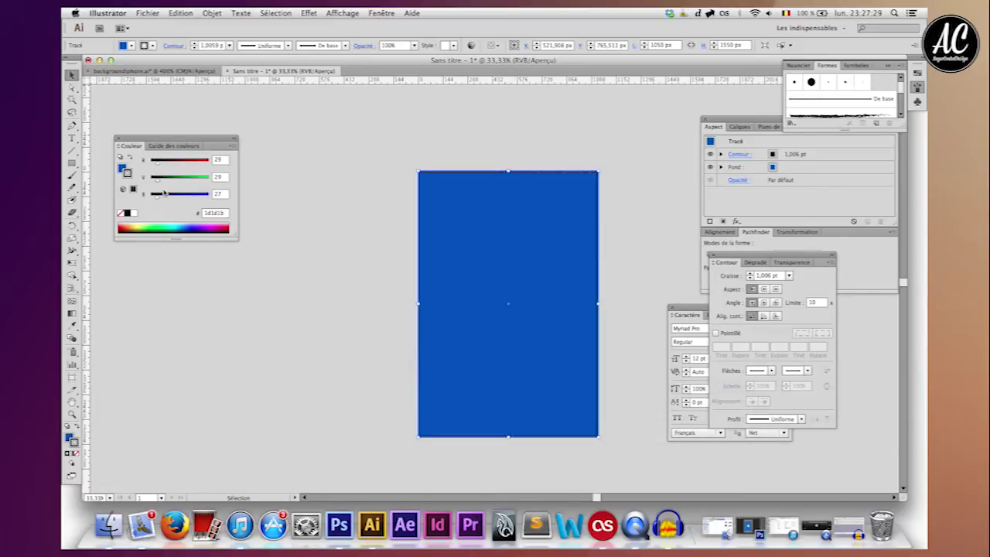
# Remove the rectangle's outline and set its opacity to 30%.
pyautogui.moveTo(162, 199); pyautogui.dragTo(153, 199)
pyautogui.click(121, 213)
pyautogui.click(122, 166)
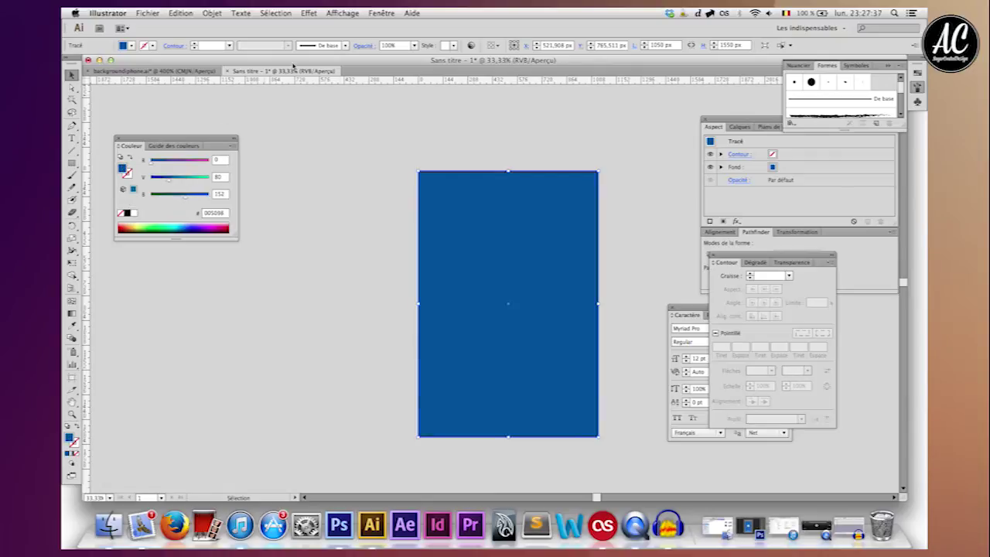
pyautogui.click(393, 45)
pyautogui.write('20')
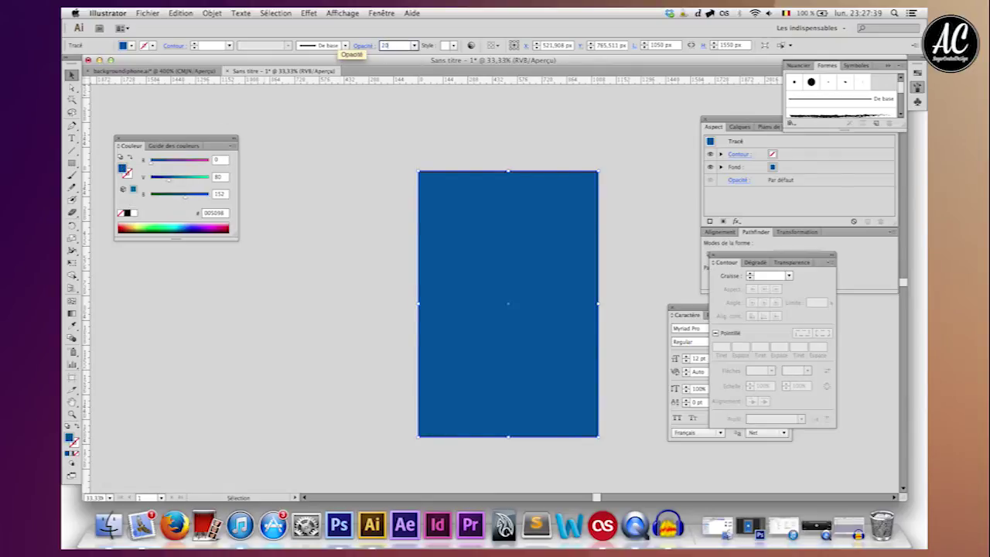
pyautogui.press('Return')
pyautogui.click(375, 101)
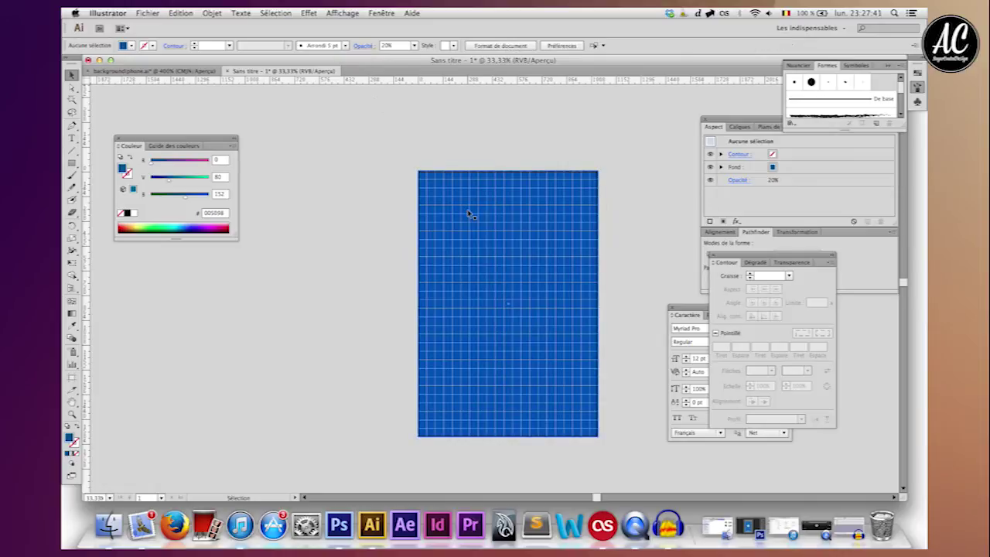
pyautogui.press('a')
pyautogui.press('v')
pyautogui.click(485, 169)
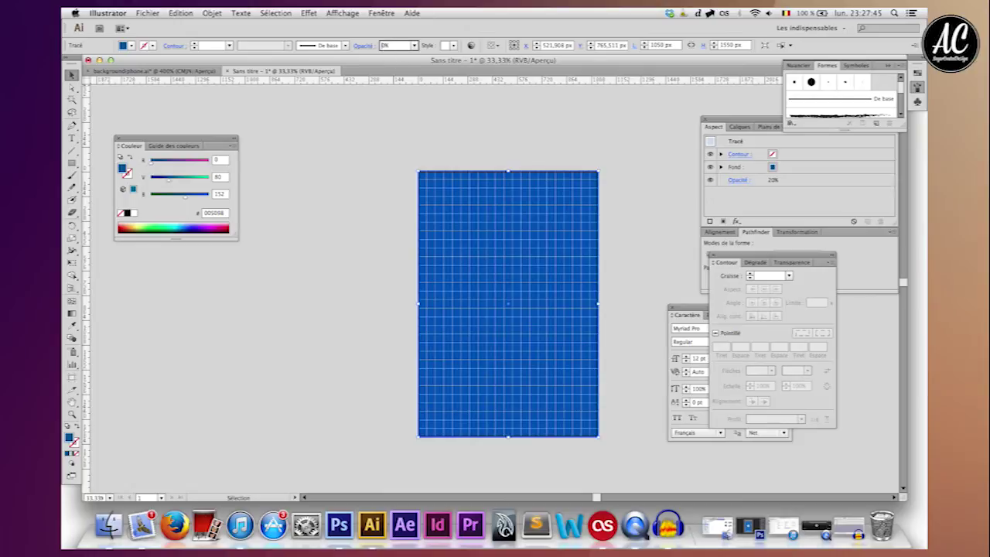
pyautogui.click(399, 45)
pyautogui.write('30')
pyautogui.press('Return')
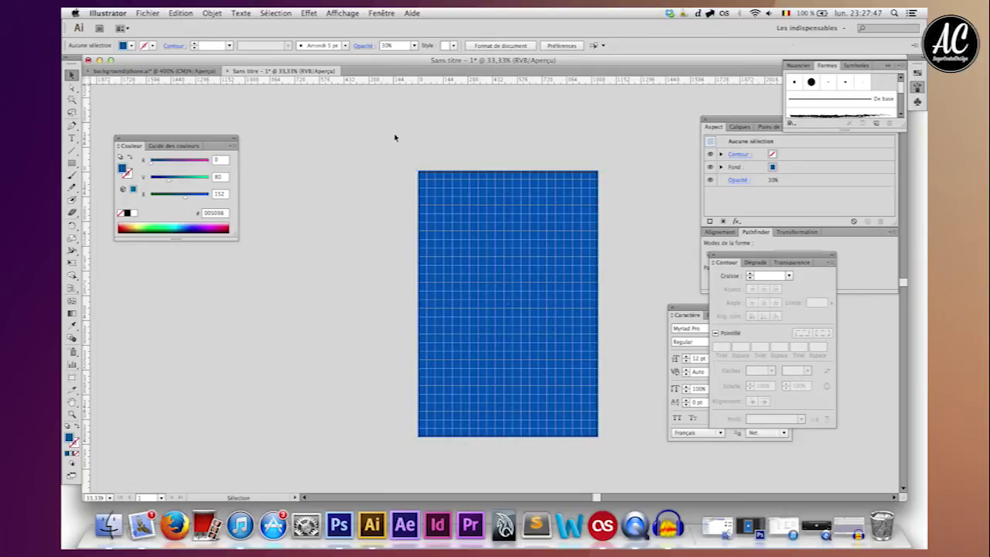
# Deepen the rectangle's blue fill and zoom in to inspect the grid.
pyautogui.moveTo(185, 195)
pyautogui.mouseDown()
pyautogui.moveTo(206, 200)
pyautogui.moveTo(154, 180)
pyautogui.moveTo(169, 181)
pyautogui.mouseUp()
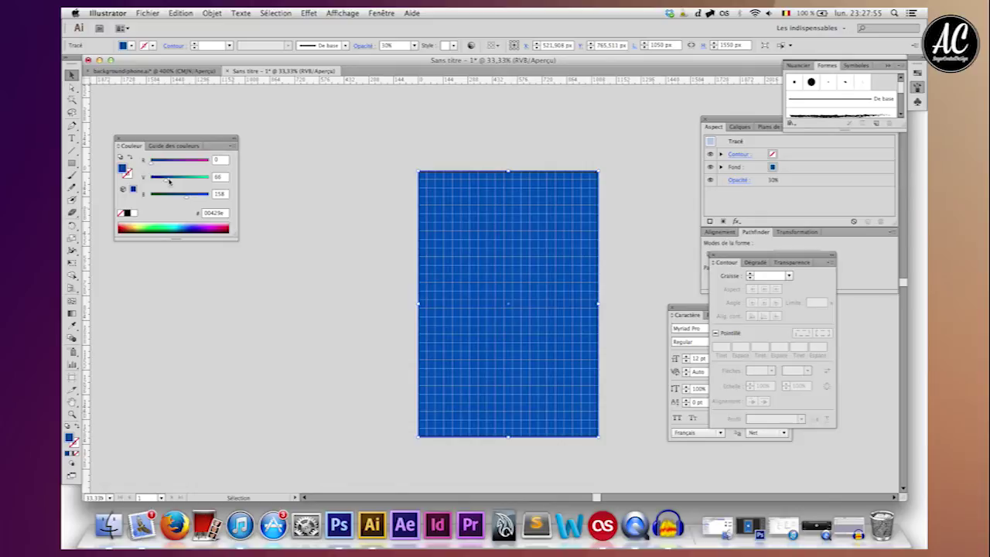
pyautogui.click(288, 164)
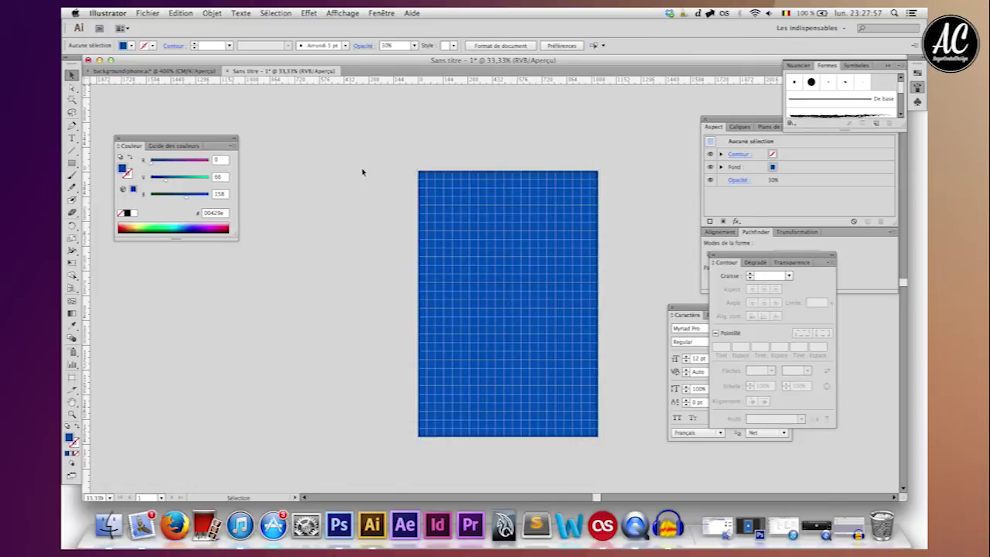
pyautogui.hotkey('ctrl', '+')
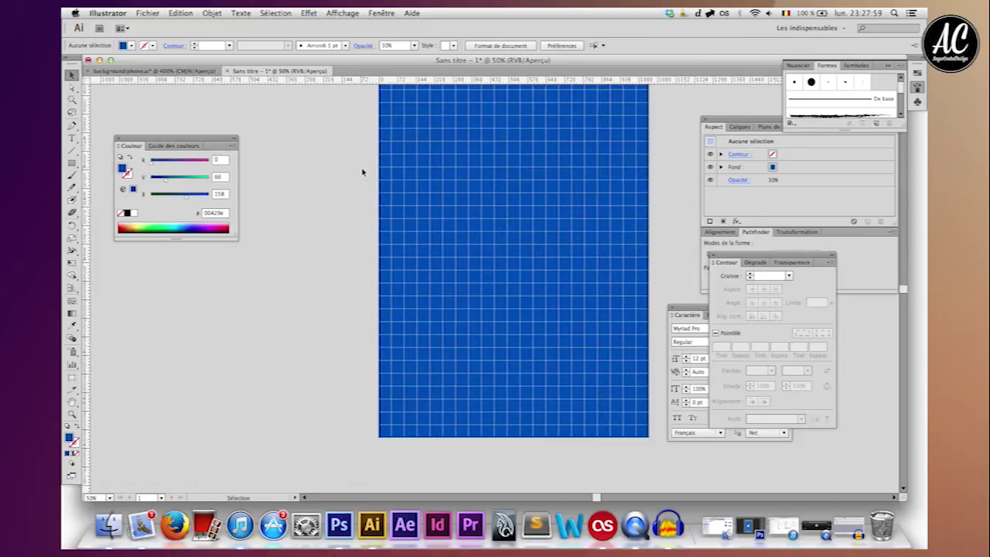
pyautogui.scroll(2, 362, 172)
pyautogui.scroll(1, 364, 162)
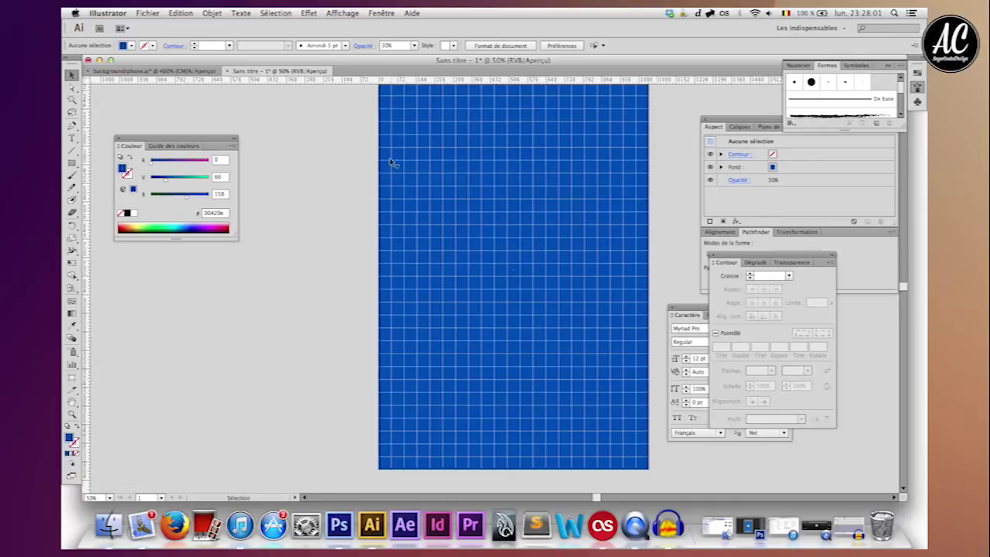
pyautogui.click(390, 160)
pyautogui.click(293, 126)
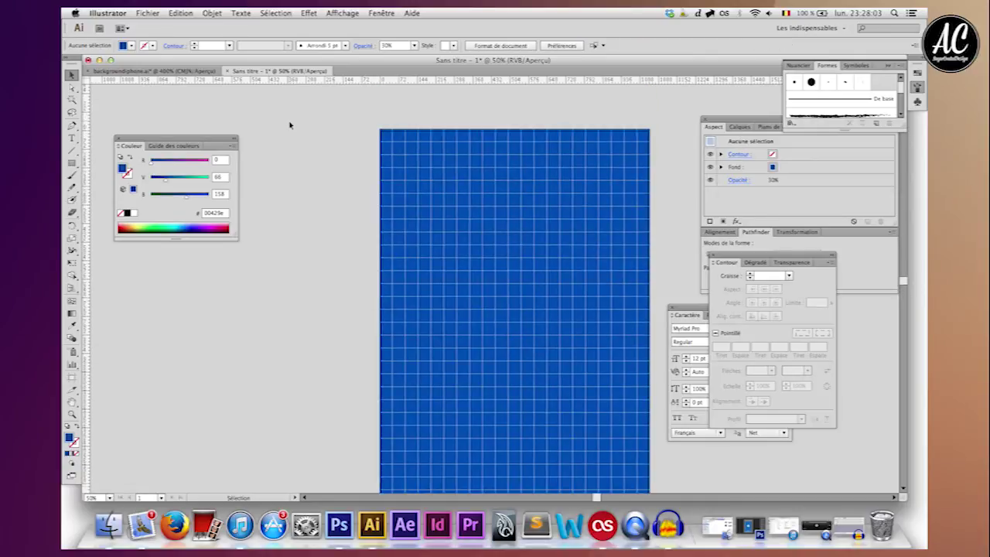
pyautogui.hotkey('ctrl', '-')
pyautogui.scroll(-2, 323, 102)
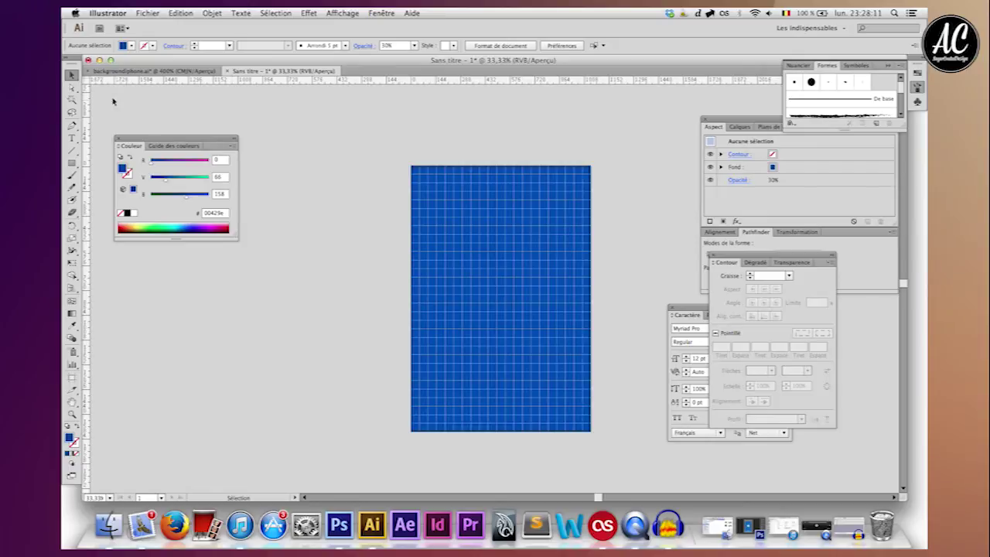
# Minimize Illustrator and open Apple.eps from the project folder with Adobe Illustrator CS6.
pyautogui.click(99, 60)
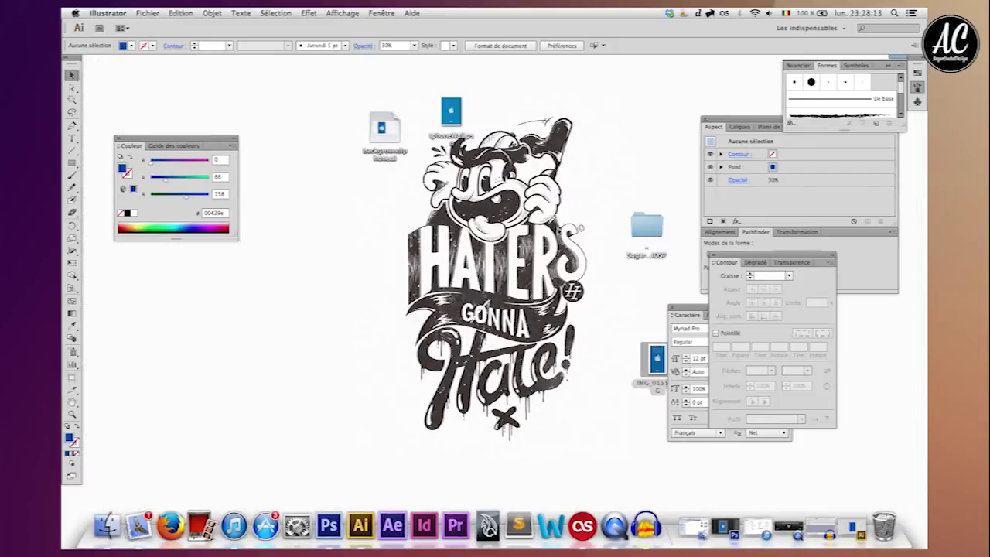
pyautogui.doubleClick(656, 225)
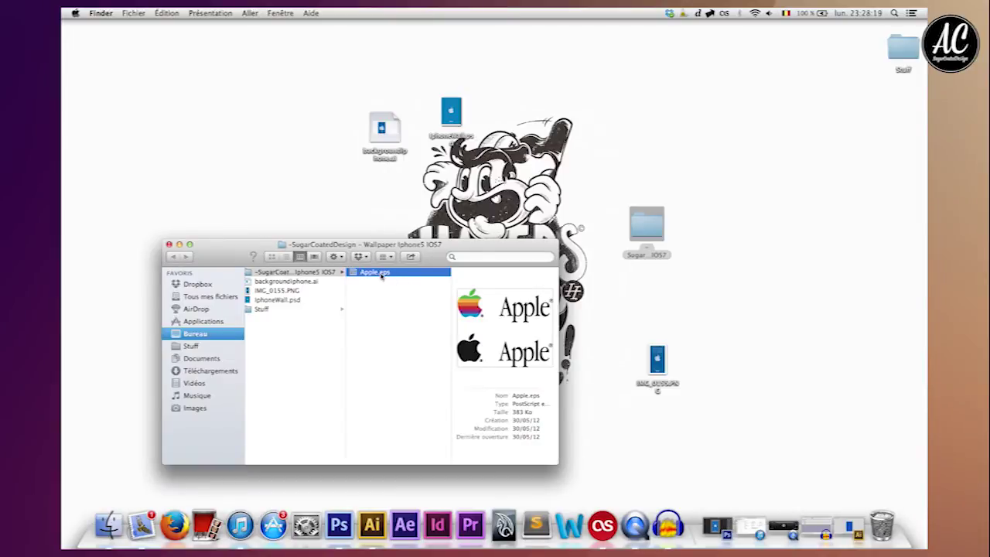
pyautogui.rightClick(381, 277)
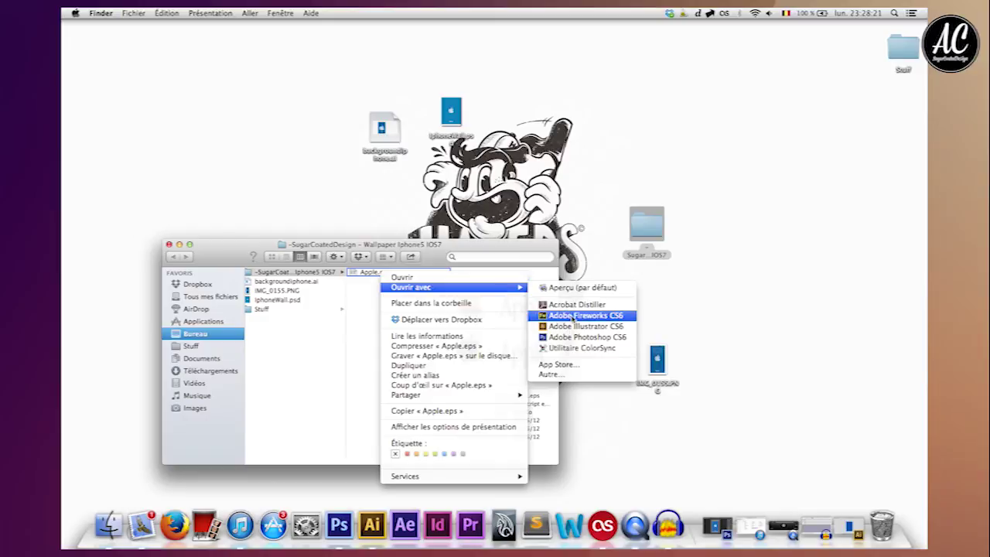
pyautogui.click(573, 326)
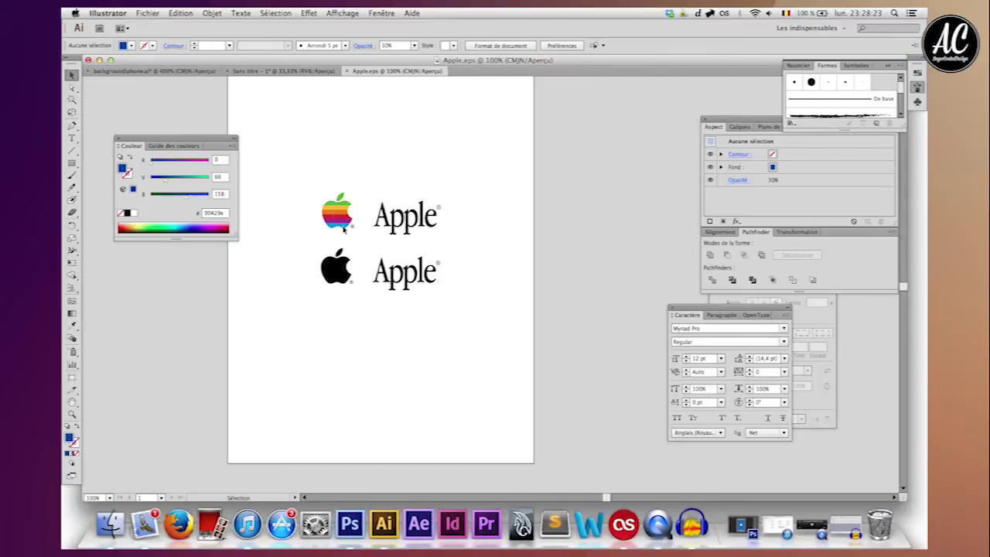
# Group the black Apple logo in Apple.eps and drag it into the untitled wallpaper document.
pyautogui.click(339, 268)
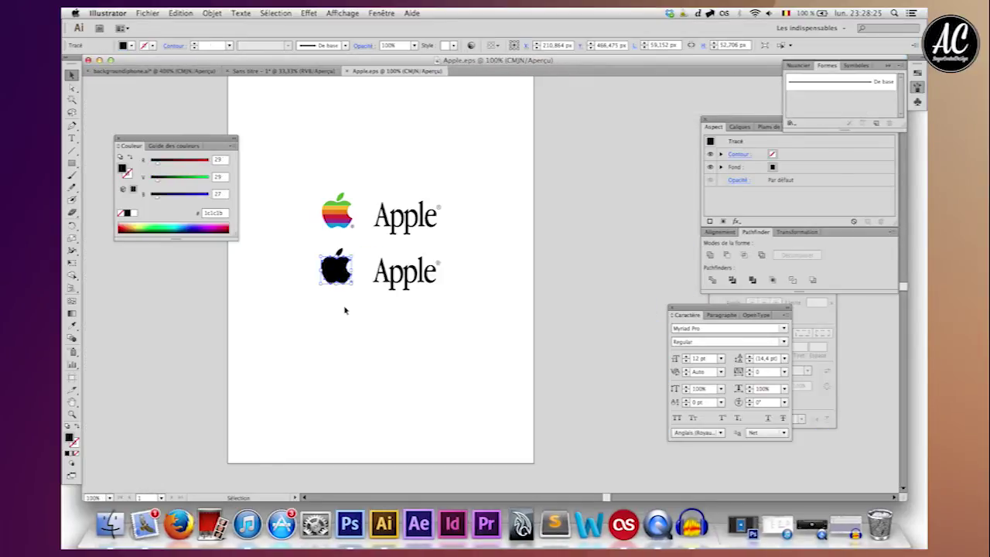
pyautogui.scroll(2, 345, 310)
pyautogui.scroll(2, 342, 287)
pyautogui.hscroll(-3, 343, 287)
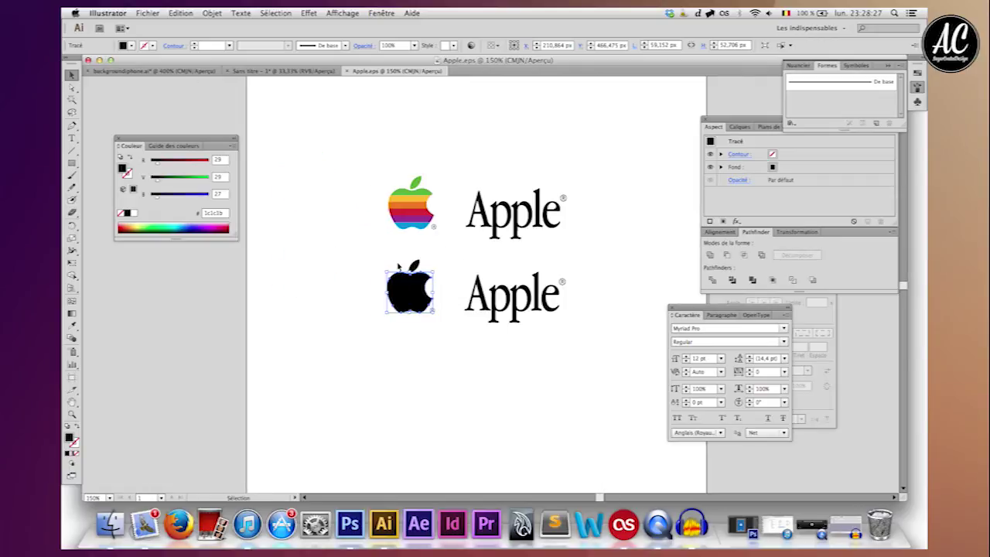
pyautogui.click(426, 271)
pyautogui.press('a')
pyautogui.hotkey('ctrl', 'g')
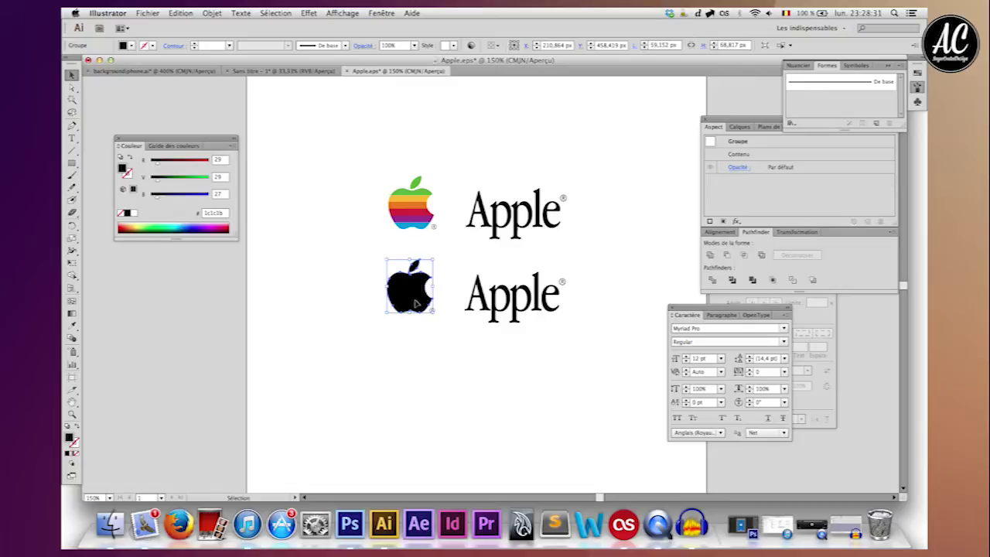
pyautogui.press('v')
pyautogui.moveTo(416, 297)
pyautogui.mouseDown()
pyautogui.moveTo(282, 76)
pyautogui.moveTo(513, 303)
pyautogui.mouseUp()
# Scale the Apple logo up to about 374 × 435 px and move it near the grid's centre.
pyautogui.hotkey('ctrl', '+')
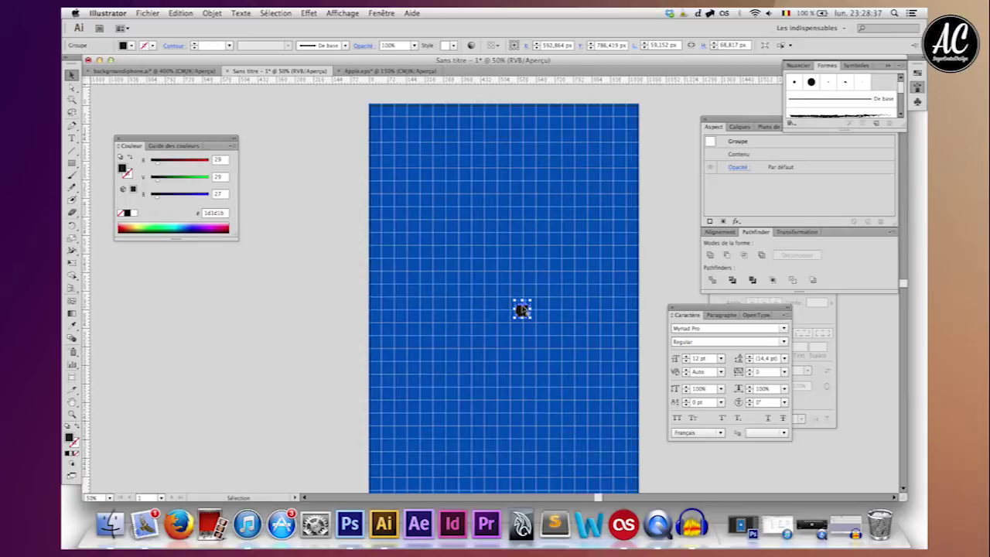
pyautogui.moveTo(513, 301); pyautogui.dragTo(445, 220)
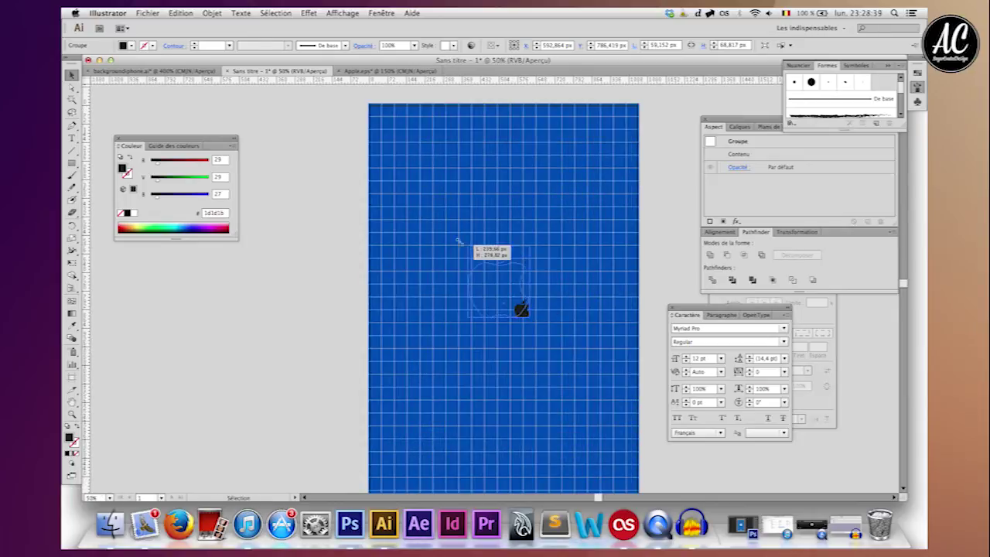
pyautogui.moveTo(460, 281); pyautogui.dragTo(482, 341)
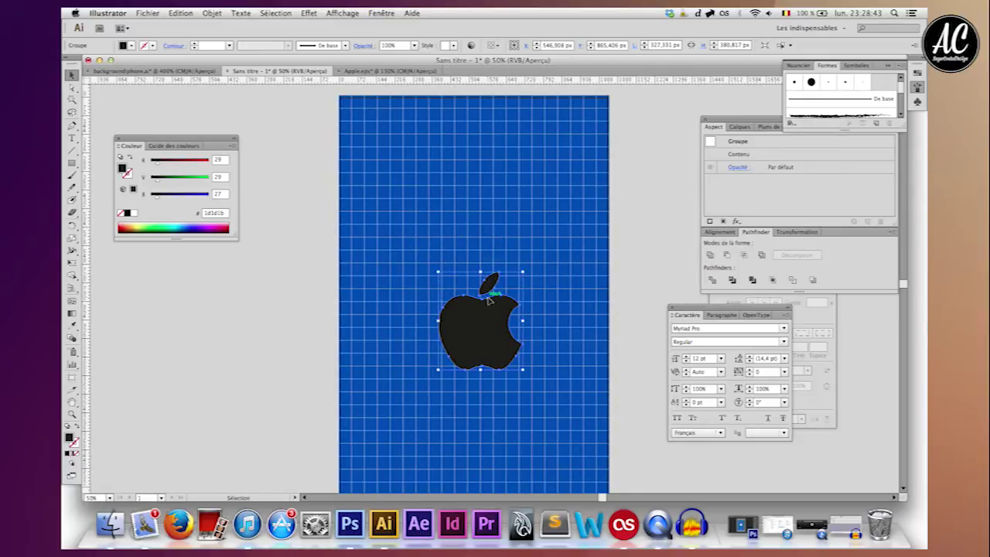
pyautogui.press('shift')
pyautogui.moveTo(438, 273); pyautogui.dragTo(410, 257)
pyautogui.scroll(-1, 542, 286)
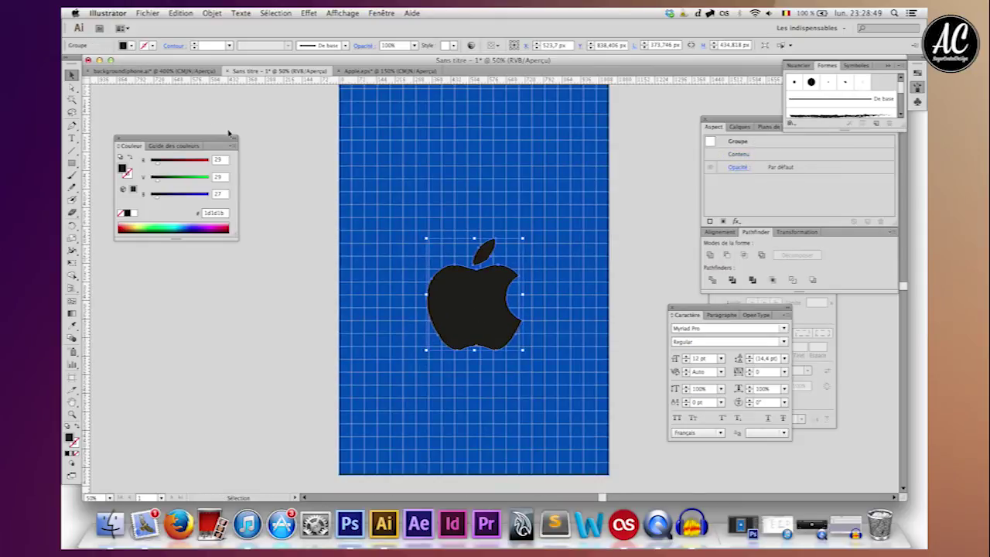
pyautogui.click(133, 214)
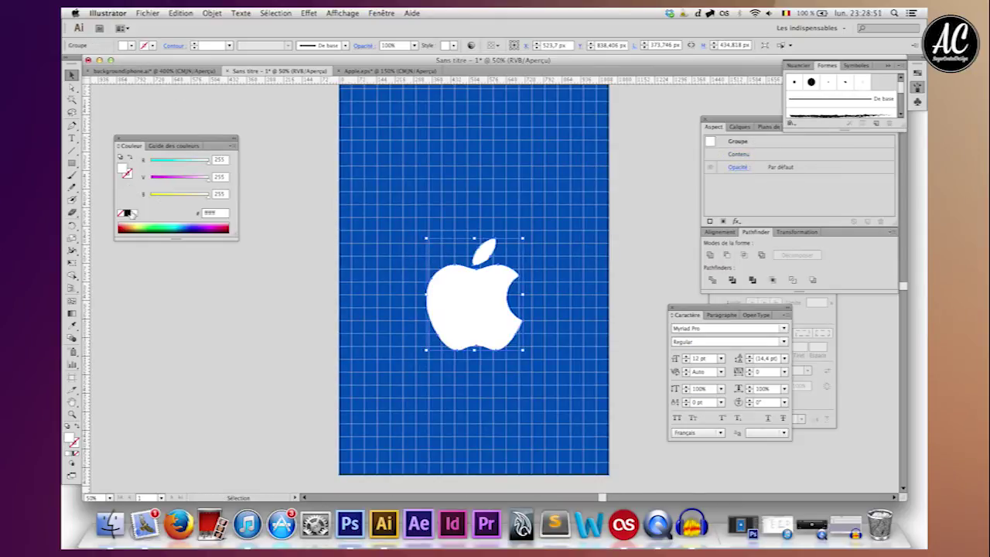
pyautogui.click(296, 196)
pyautogui.click(464, 302)
pyautogui.hotkey('shift', 'Right')
pyautogui.hotkey('shift', 'Right')
pyautogui.hotkey('shift', 'Right')
pyautogui.hotkey('shift', 'Left')
pyautogui.hotkey('shift', 'Left')
pyautogui.hotkey('shift', 'Left')
pyautogui.hotkey('shift', 'Up')
pyautogui.hotkey('shift', 'Up')
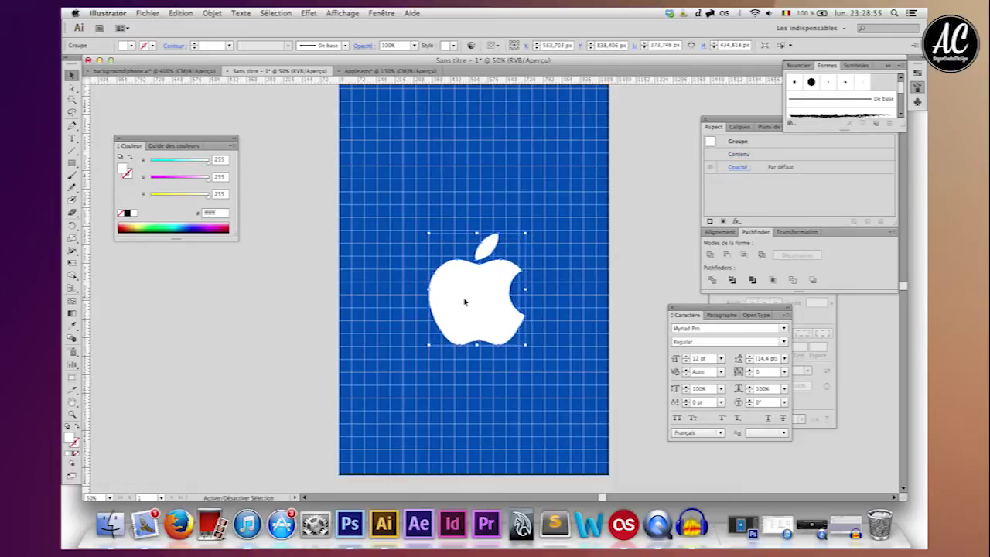
pyautogui.hotkey('shift', 'Up')
pyautogui.hotkey('shift', 'Up')
pyautogui.hotkey('shift', 'Up')
pyautogui.scroll(2, 629, 276)
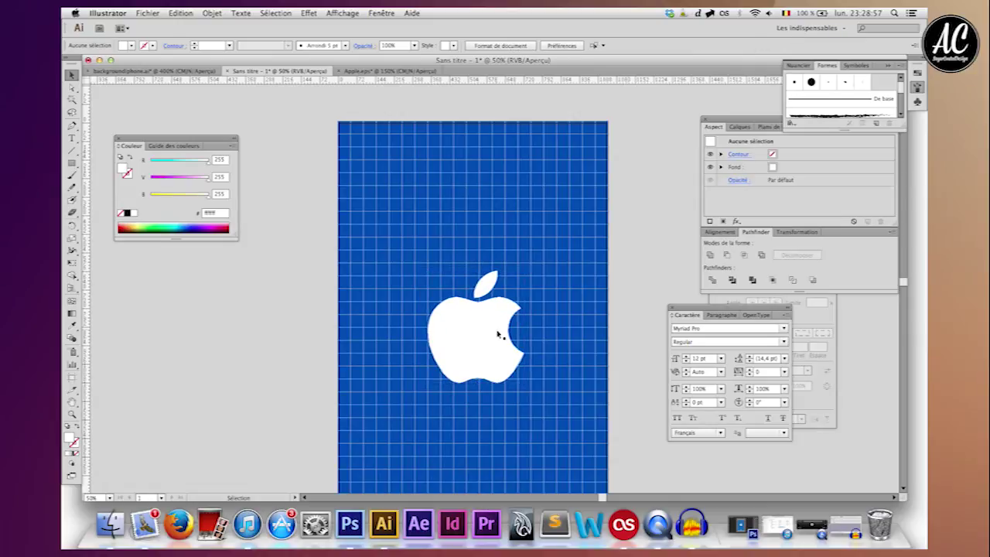
pyautogui.press('a')
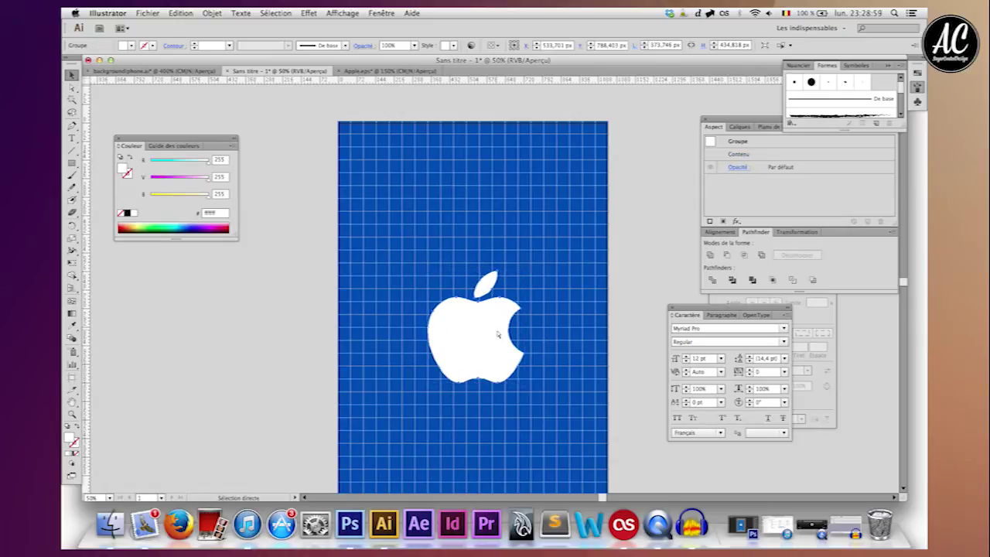
pyautogui.press('v')
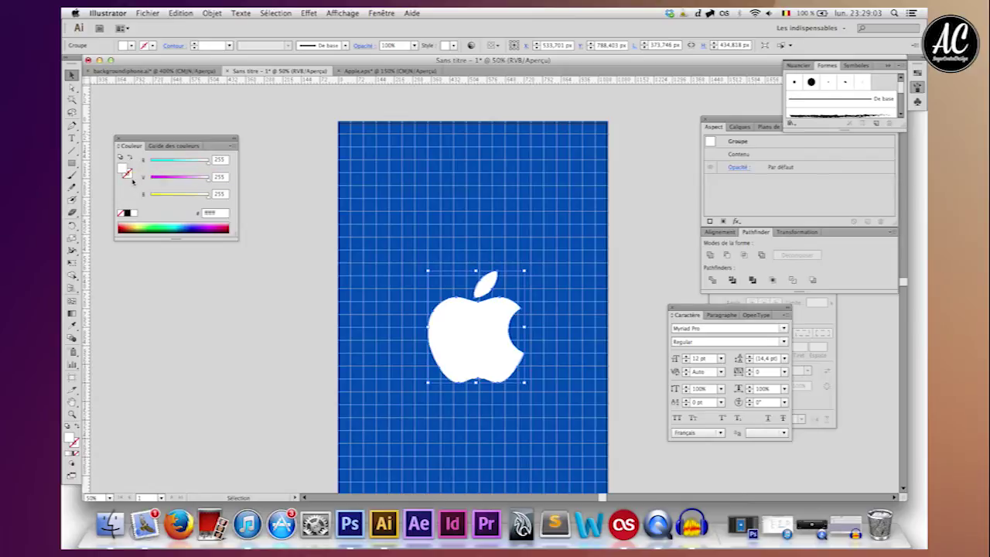
pyautogui.click(131, 159)
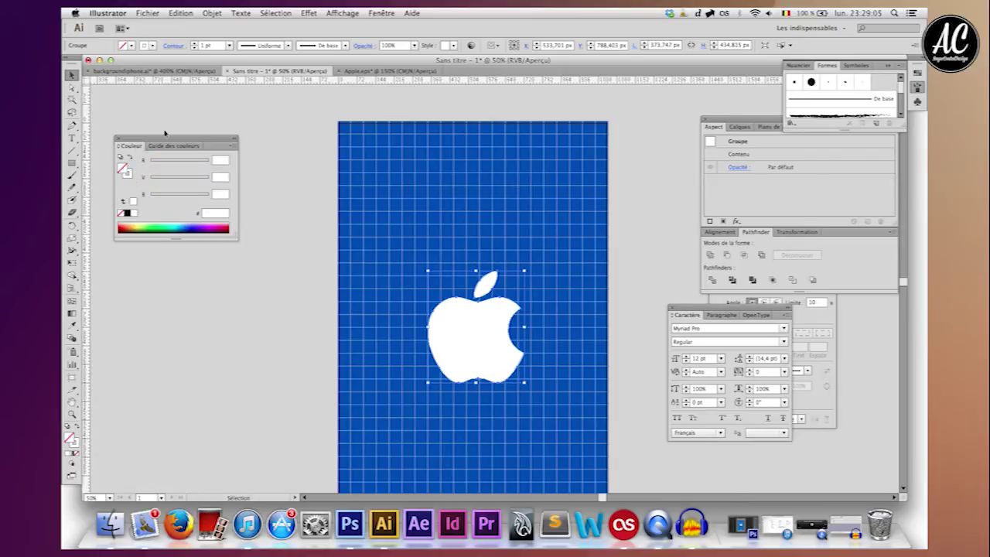
pyautogui.hotkey('shift', 'Down')
pyautogui.click(283, 116)
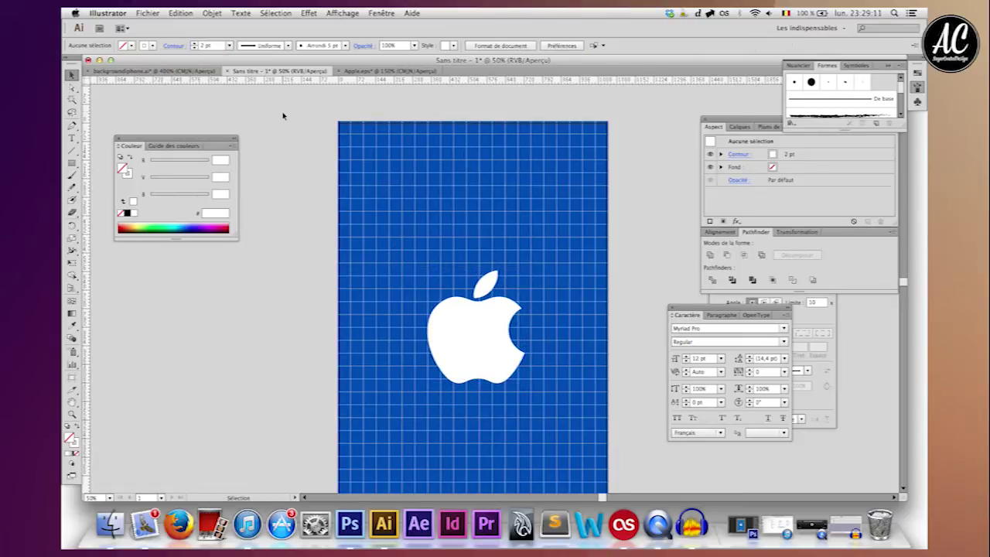
pyautogui.click(478, 343)
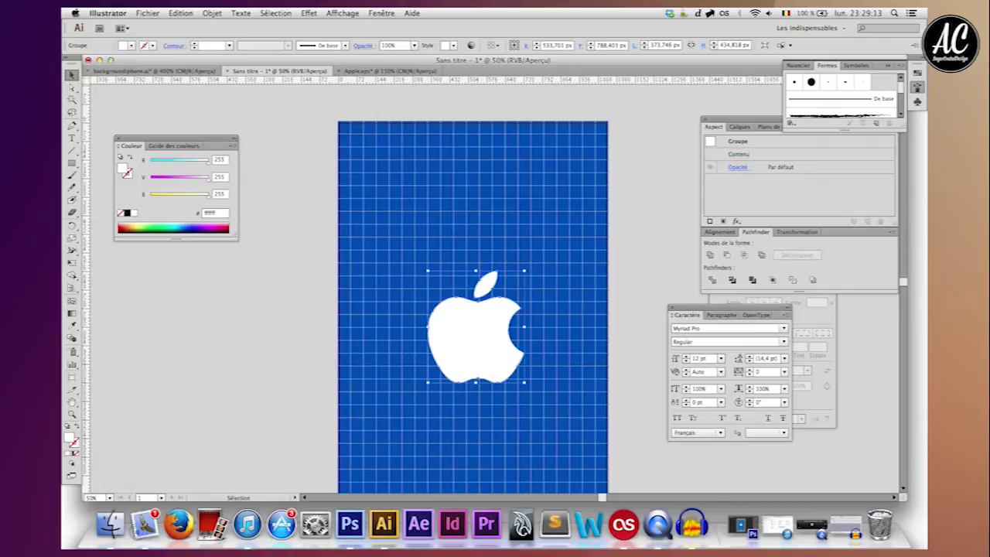
# Apply Scribble to the apple with 0 px overlap variation, 6% curviness and 5% curviness variation.
pyautogui.click(309, 13)
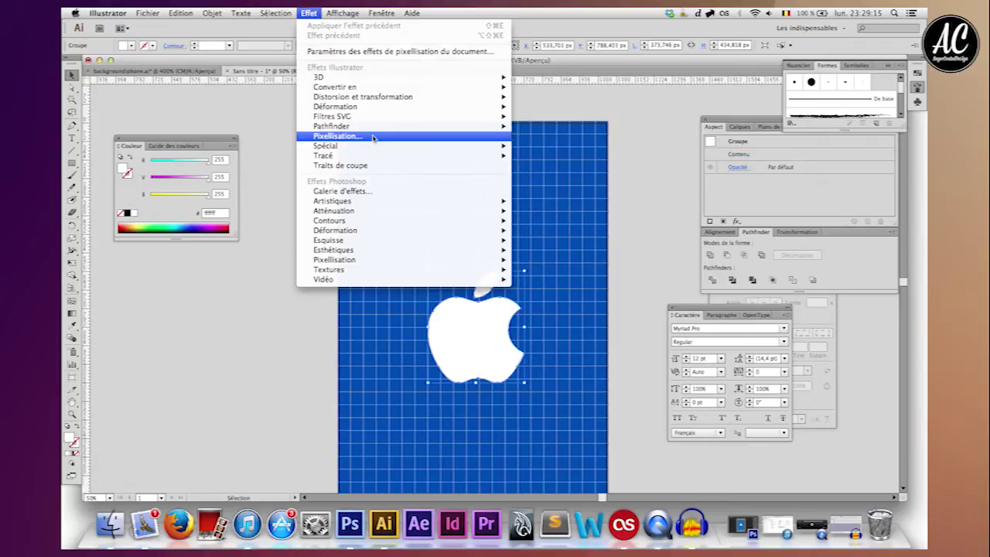
pyautogui.moveTo(402, 146)
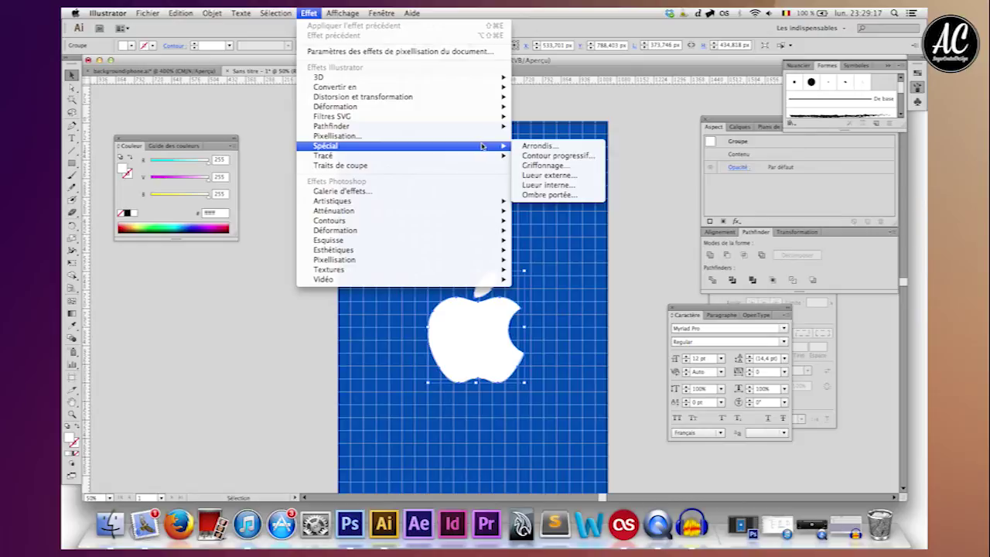
pyautogui.click(539, 166)
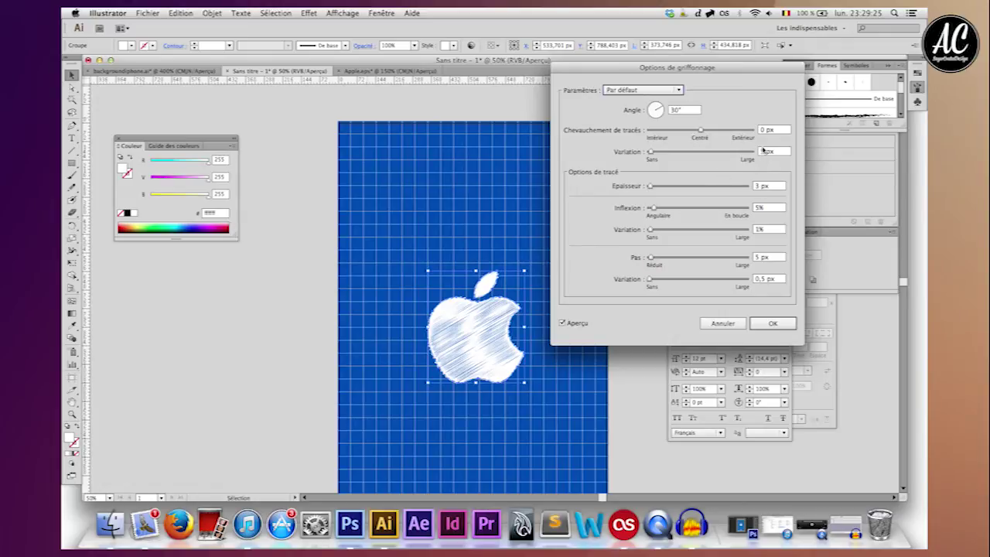
pyautogui.click(764, 150)
pyautogui.press('BackSpace')
pyautogui.write('0')
pyautogui.click(762, 187)
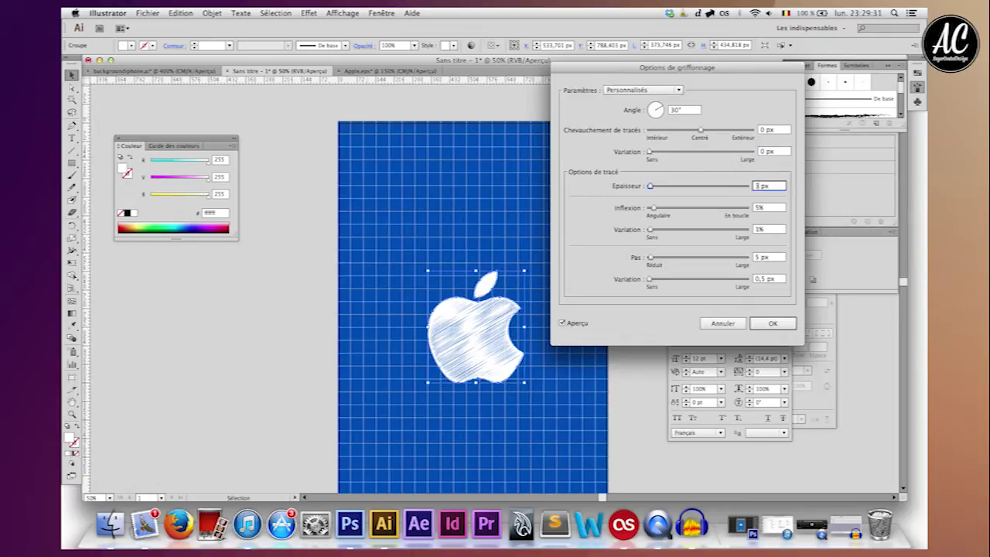
pyautogui.write('0,')
pyautogui.click(767, 209)
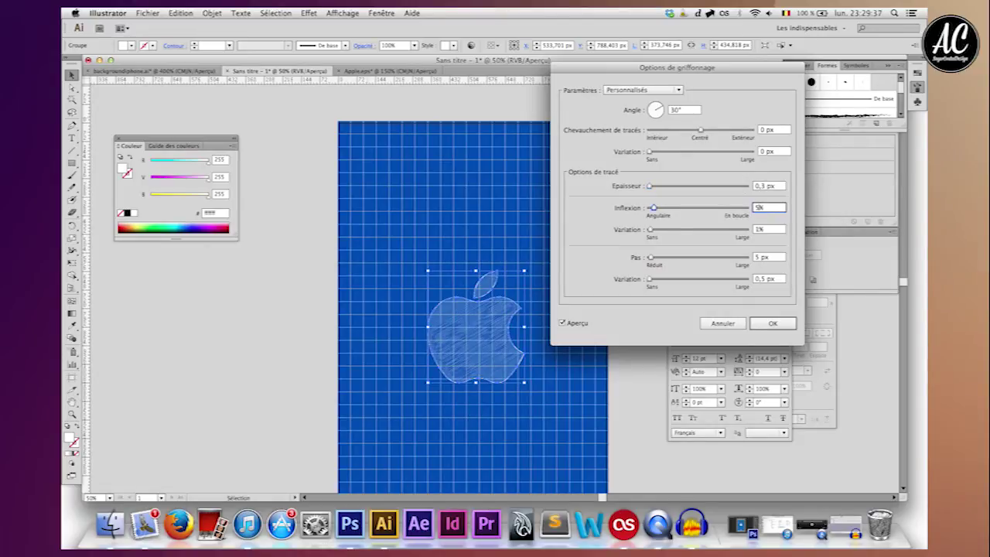
pyautogui.write('6')
pyautogui.press('Tab')
pyautogui.write('5')
pyautogui.click(773, 257)
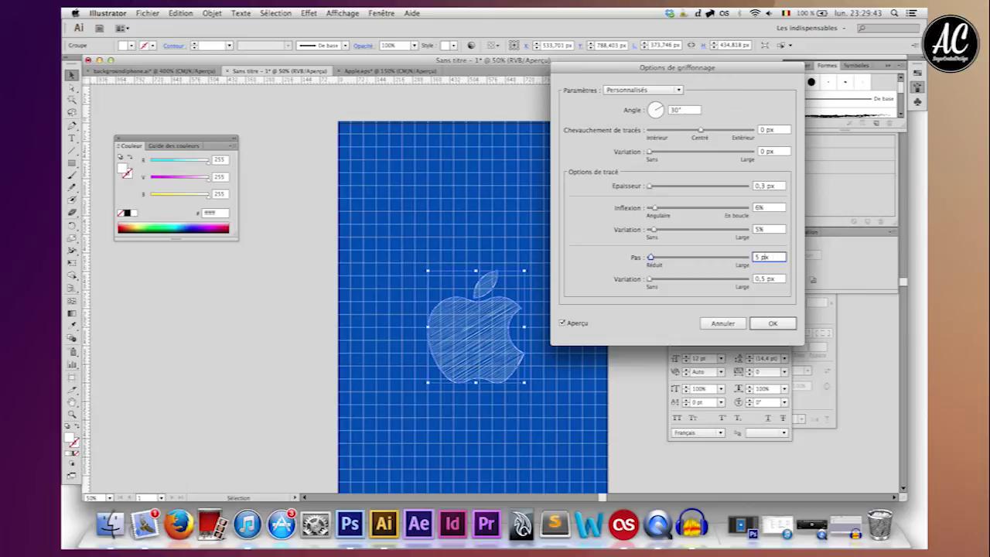
# Settle the scribble spacing at 1 px with 0,3 px variation, after trying 0,6 and 3 px.
pyautogui.write('0,0')
pyautogui.write('1')
pyautogui.press('Tab')
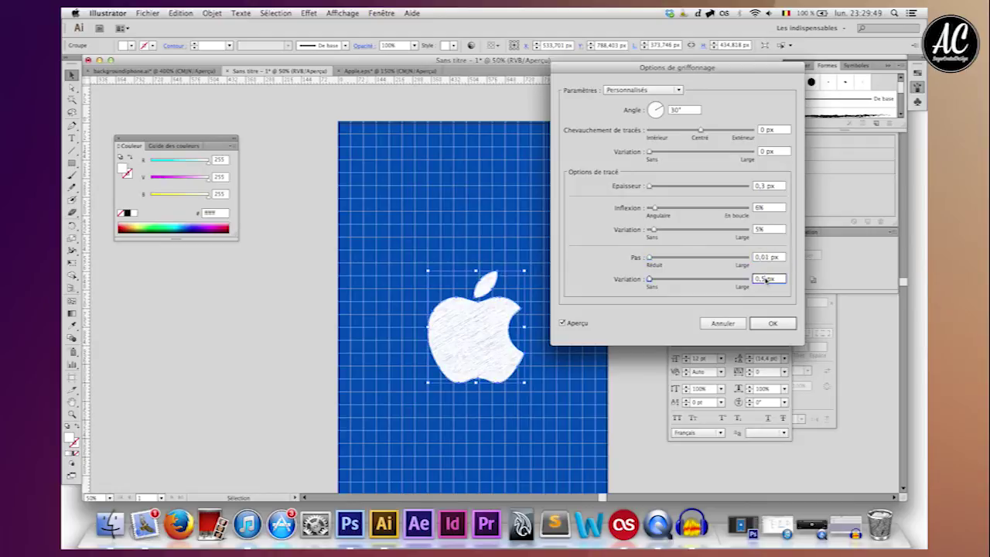
pyautogui.write('0,8')
pyautogui.click(769, 258)
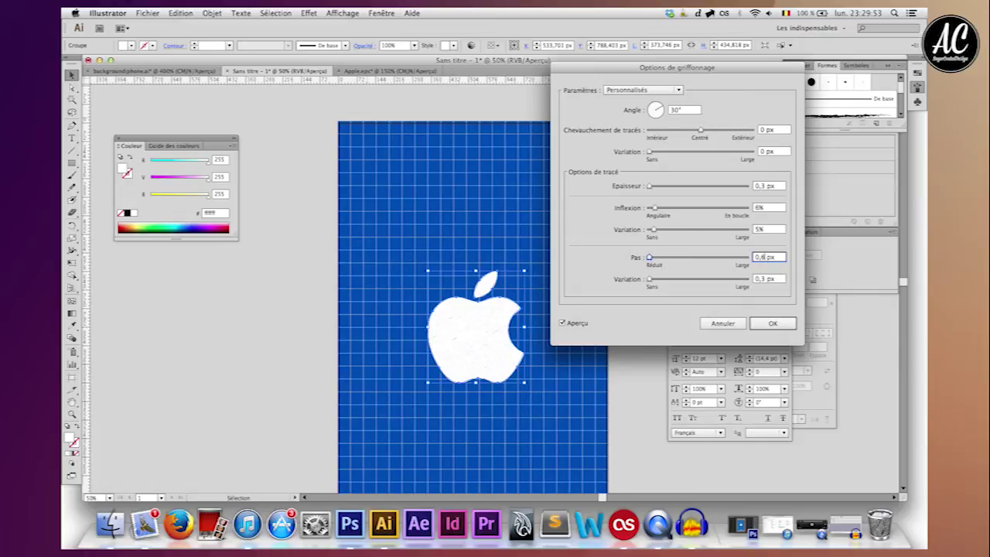
pyautogui.click(772, 229)
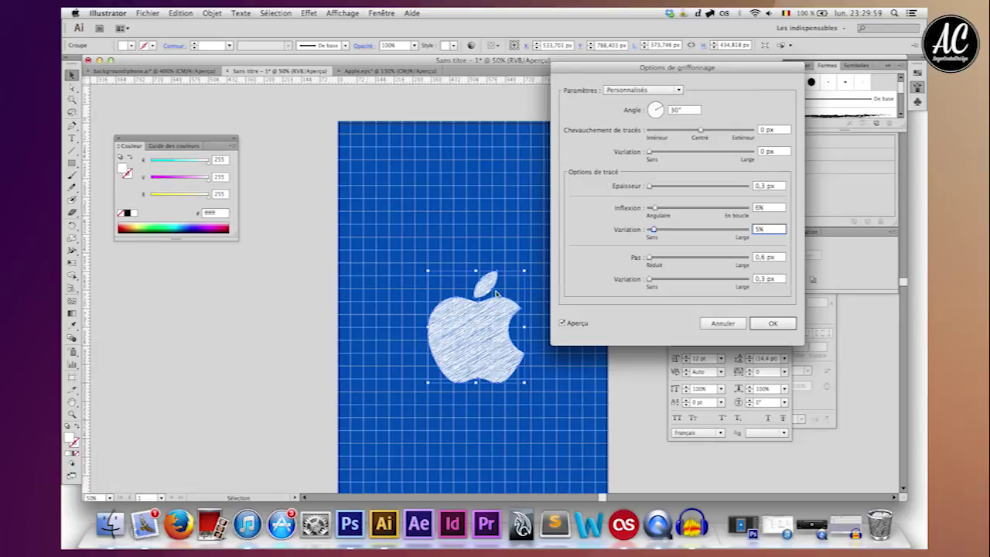
pyautogui.moveTo(650, 257); pyautogui.dragTo(651, 258)
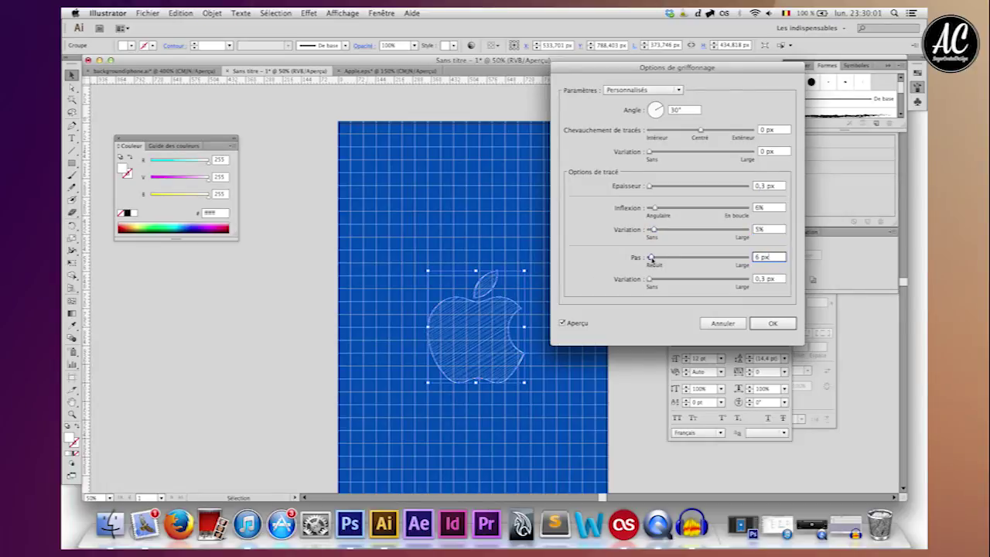
pyautogui.write('3')
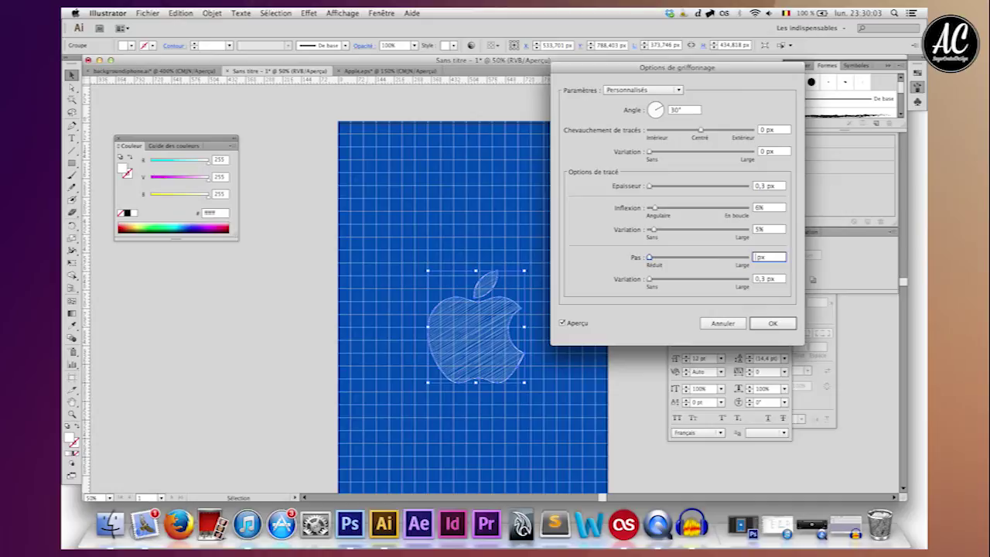
pyautogui.click(771, 230)
pyautogui.click(762, 258)
pyautogui.doubleClick(764, 256)
pyautogui.write('1')
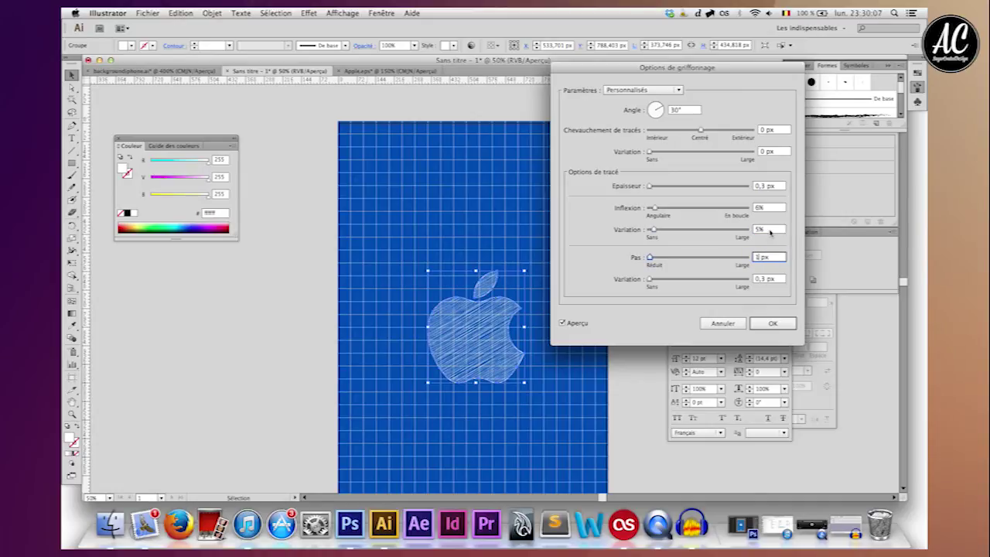
pyautogui.click(770, 230)
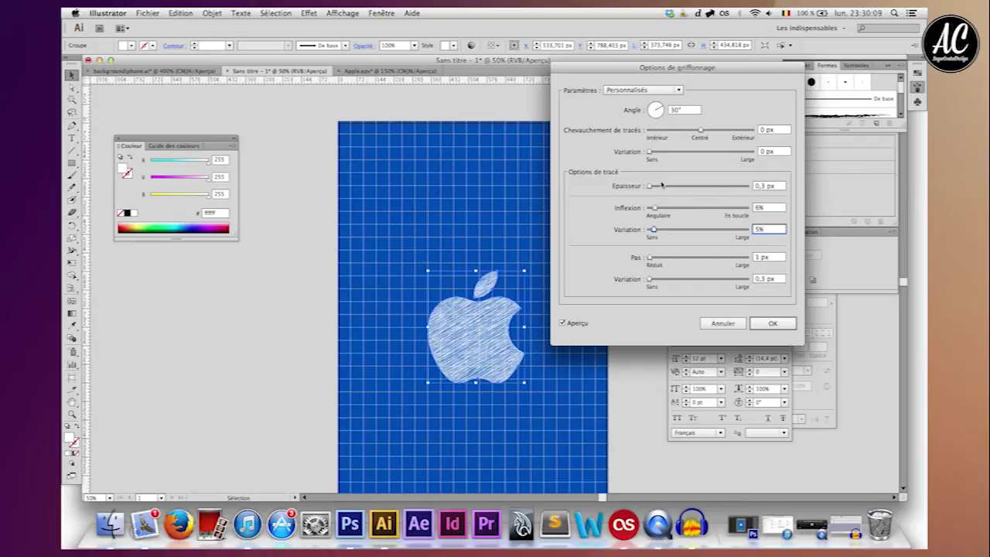
# Set the scribble stroke width to 0,7 px.
pyautogui.click(763, 186)
pyautogui.click(776, 129)
pyautogui.click(766, 186)
pyautogui.write('1')
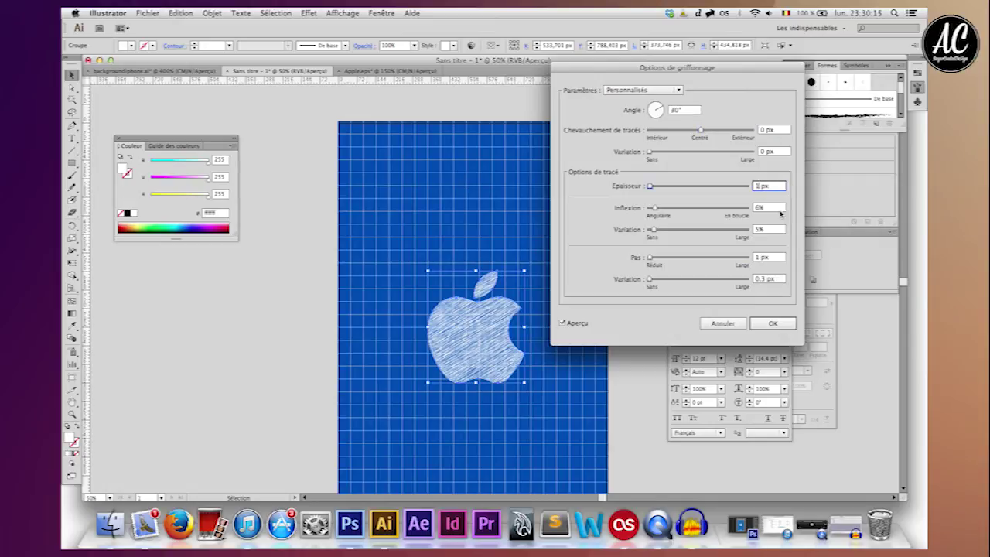
pyautogui.click(771, 228)
pyautogui.doubleClick(760, 187)
pyautogui.write('0,7')
pyautogui.click(782, 152)
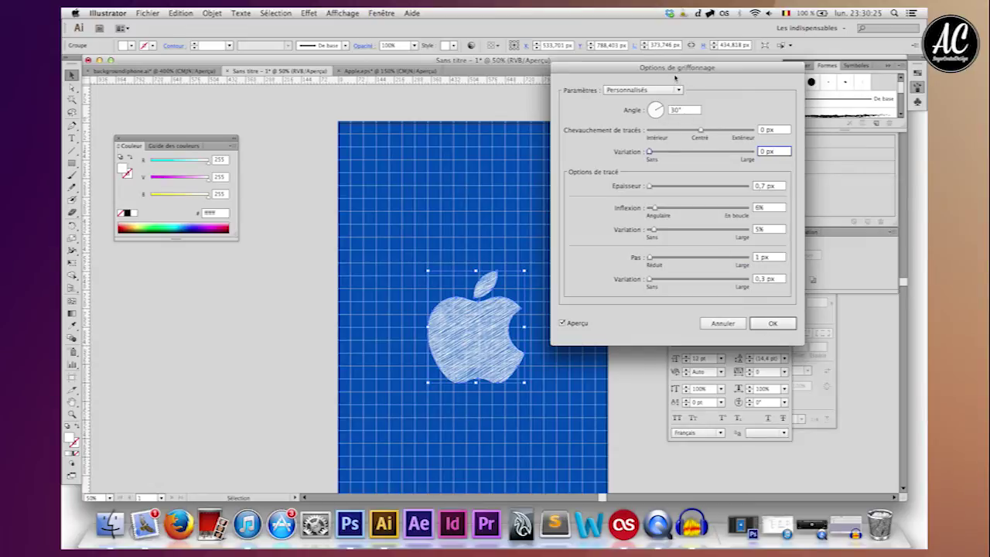
# Apply the Scribble effect, then zoom in to inspect the apple's hatching and back out.
pyautogui.click(768, 323)
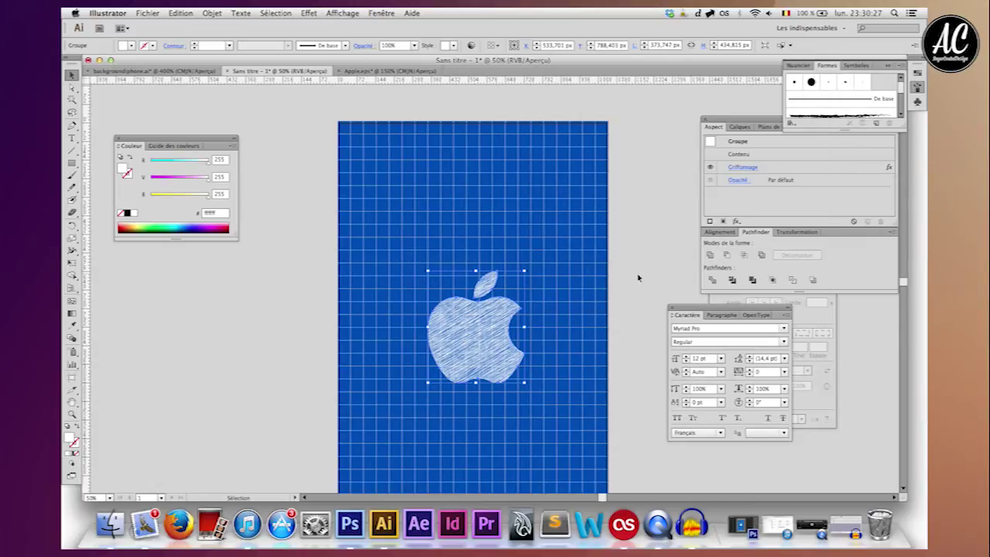
pyautogui.press('super+equal')
pyautogui.press('a')
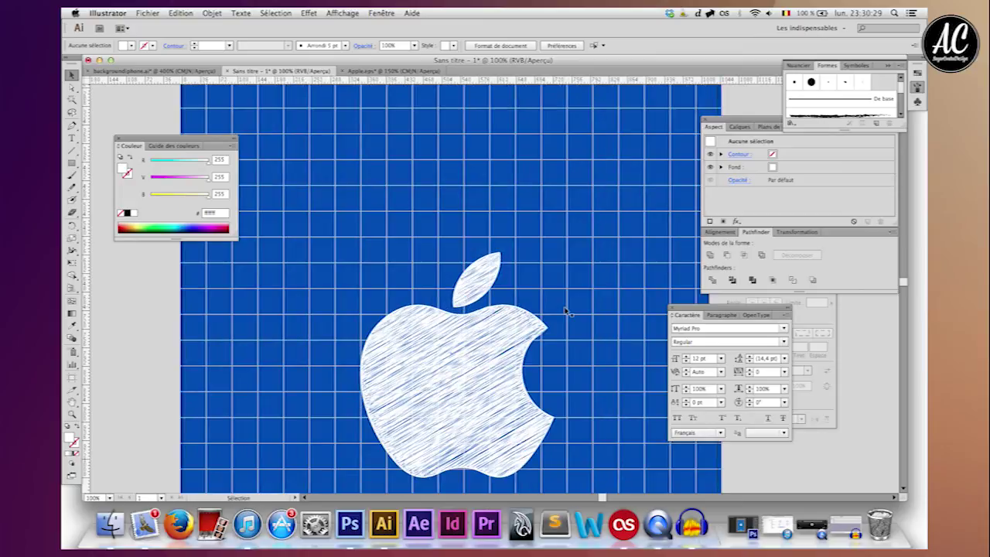
pyautogui.press('super+minus')
pyautogui.press('v')
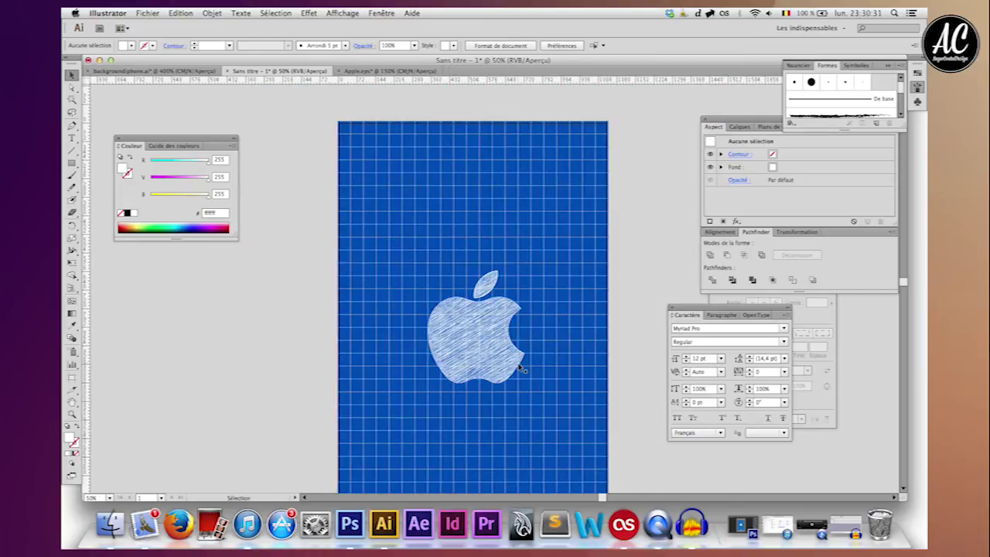
# Nudge the scribbled apple slightly to the right on the blue grid.
pyautogui.click(493, 345)
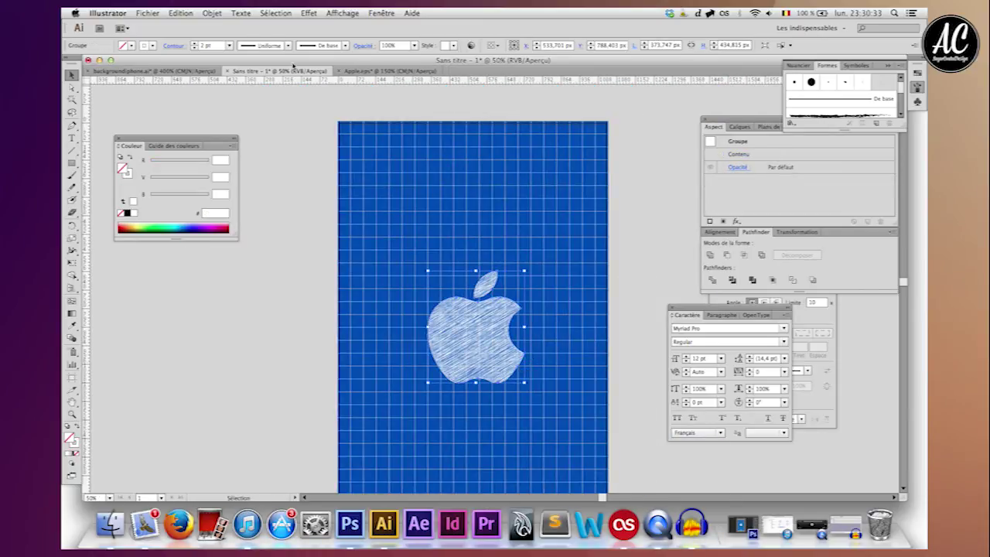
pyautogui.click(207, 46)
pyautogui.write('3')
pyautogui.click(302, 199)
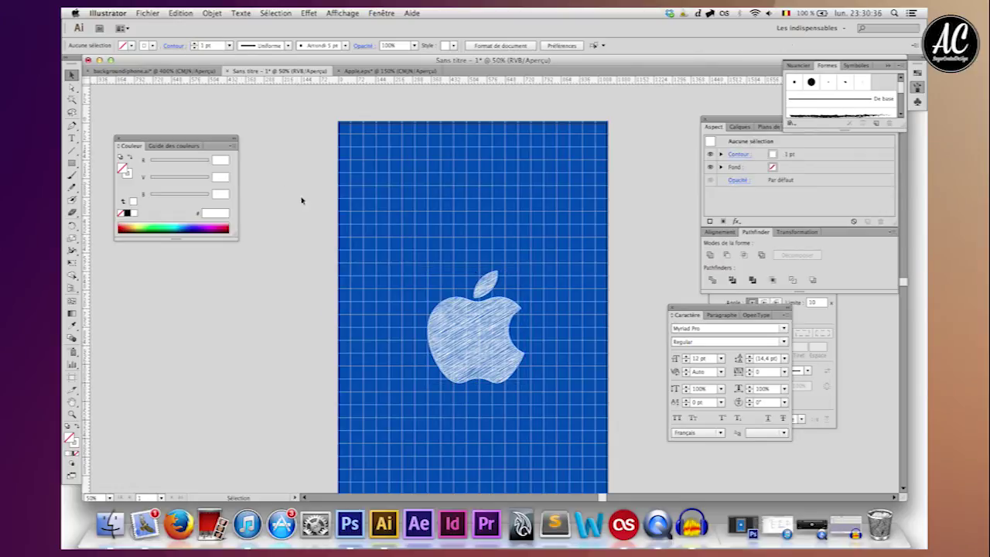
pyautogui.click(511, 328)
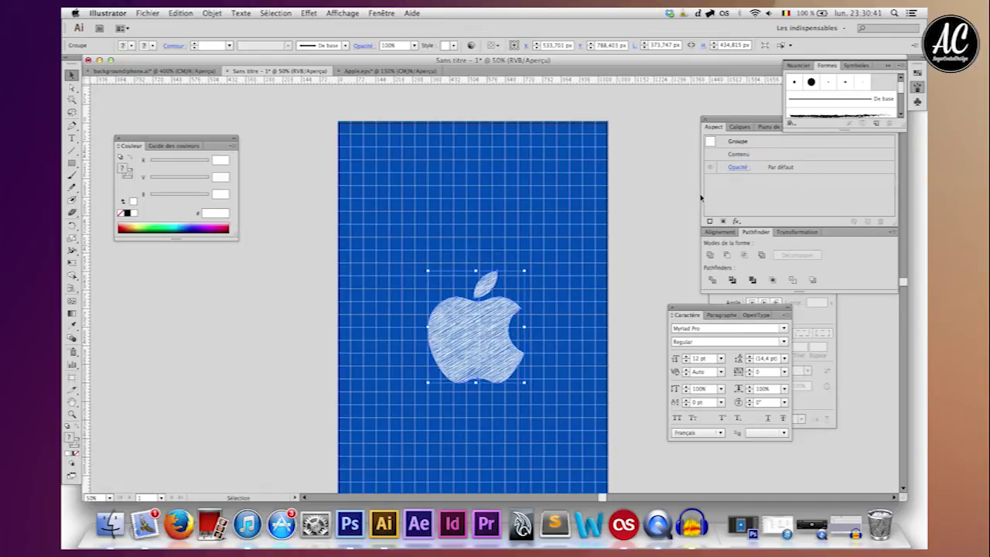
pyautogui.click(657, 184)
pyautogui.scroll(-3, 656, 182)
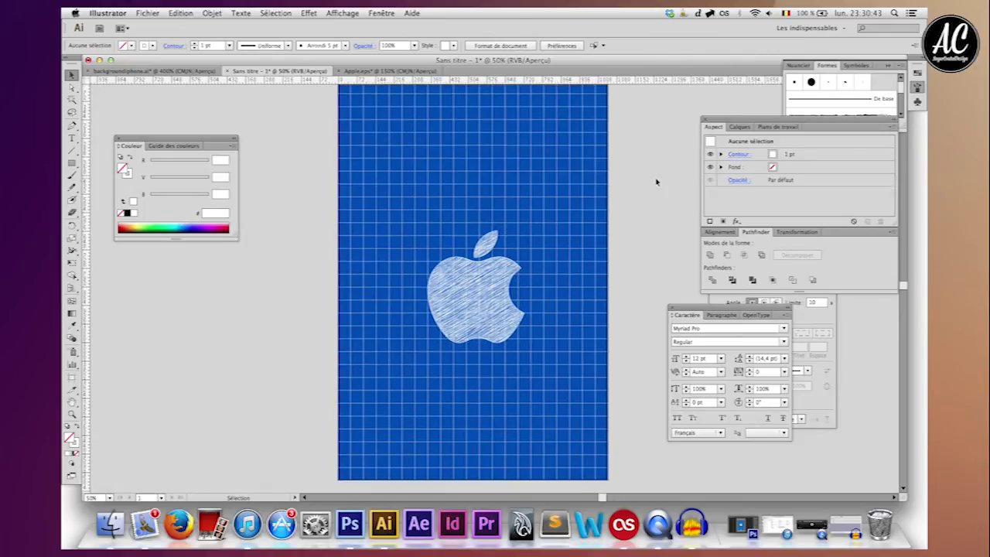
pyautogui.click(492, 286)
pyautogui.press('Right')
pyautogui.press('Right')
pyautogui.press('Right')
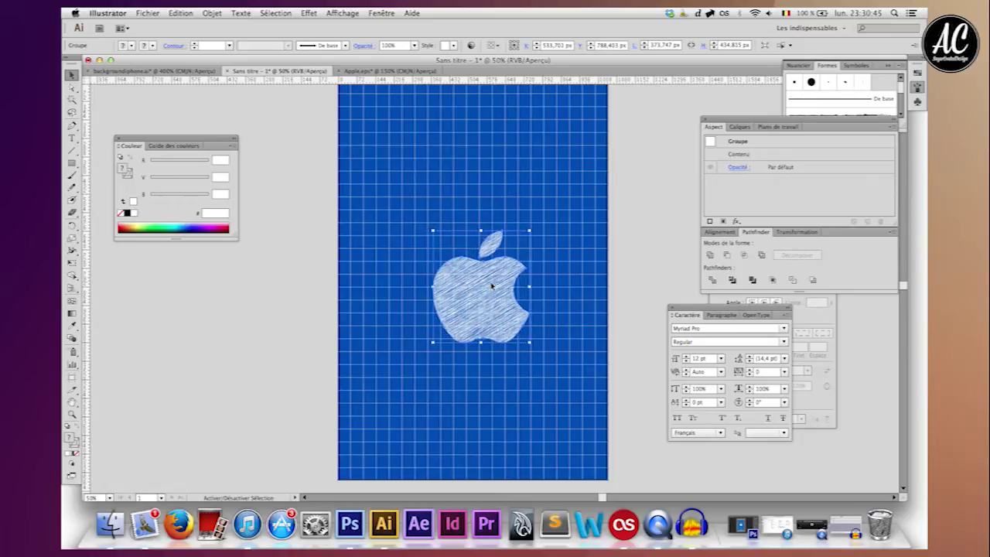
pyautogui.press('Left')
pyautogui.press('Left')
pyautogui.press('Left')
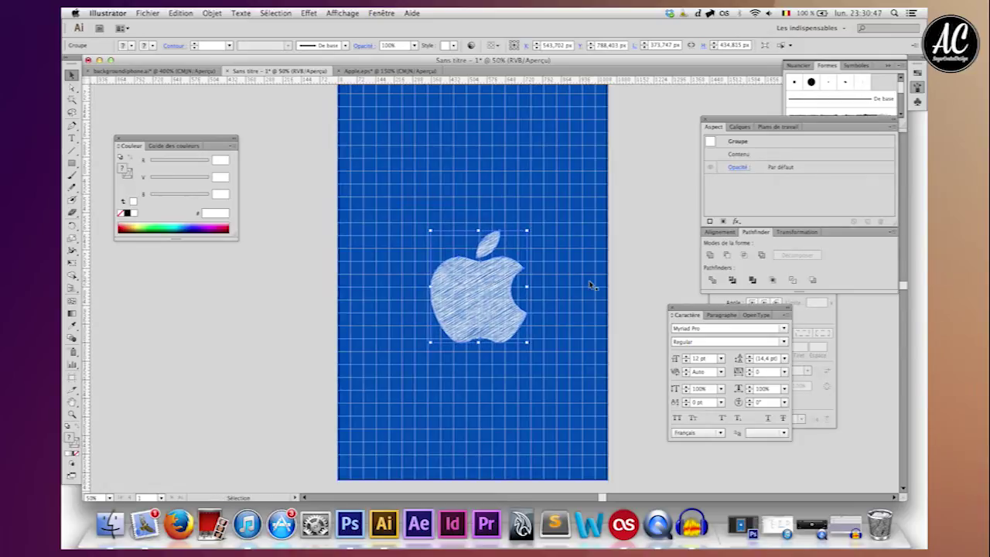
pyautogui.click(654, 270)
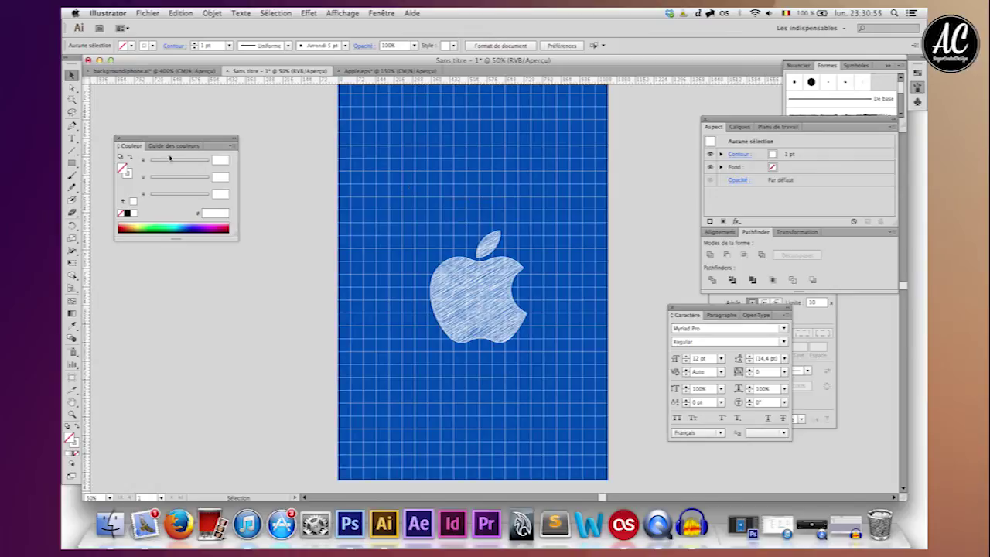
# Type 'iPhone' beside the artboard using the Mission Script font.
pyautogui.click(71, 138)
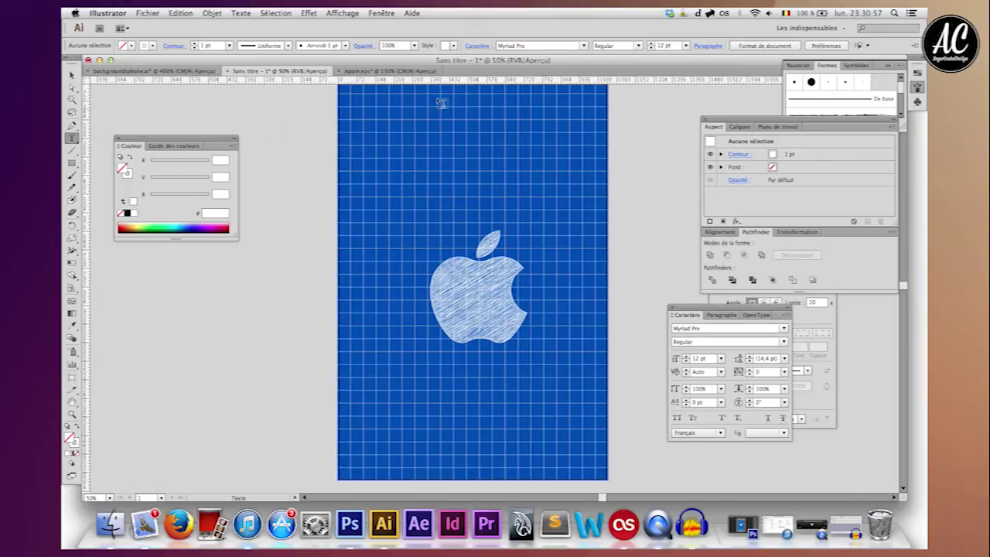
pyautogui.click(536, 45)
pyautogui.write('Mission Script')
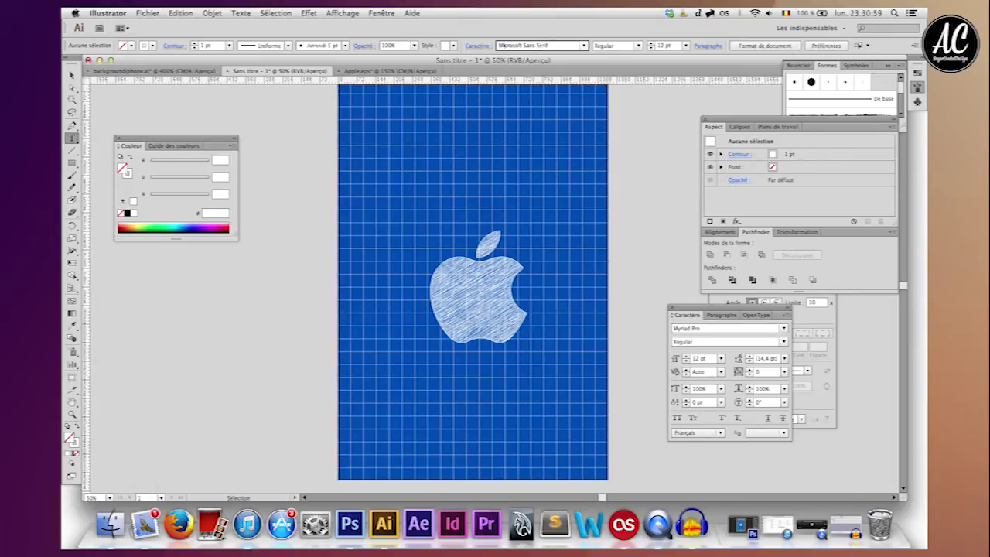
pyautogui.press('Return')
pyautogui.click(311, 221)
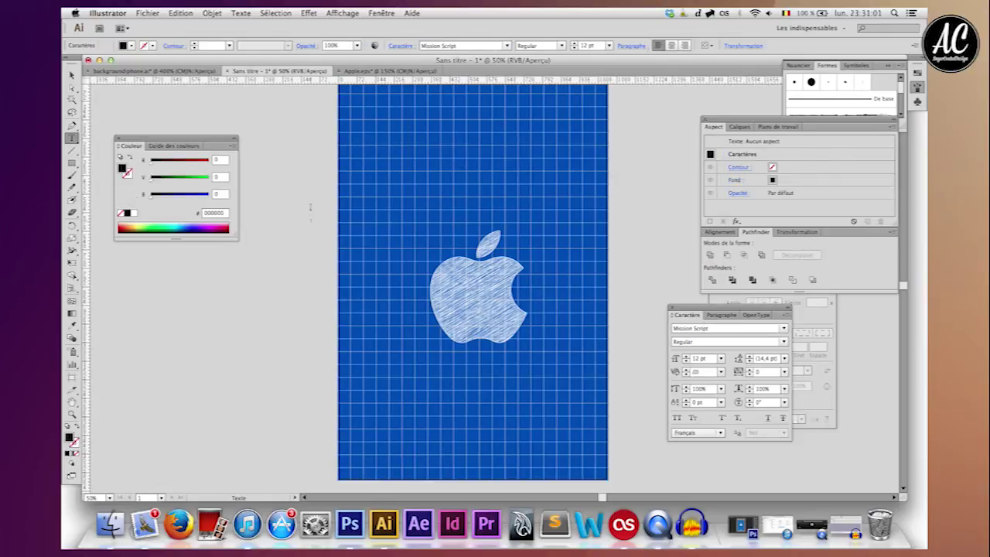
pyautogui.write('iPhone')
pyautogui.press('Escape')
# Set the iPhone text to 100 pt, move it to the bottom centre, and make it white.
pyautogui.click(601, 45)
pyautogui.press('Return')
pyautogui.click(588, 46)
pyautogui.write('8')
pyautogui.press('Return')
pyautogui.click(72, 74)
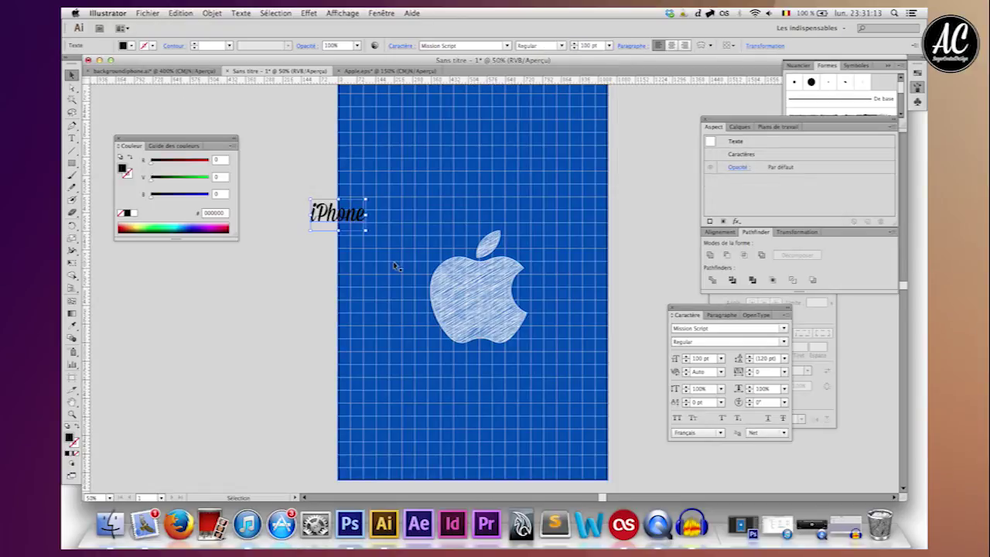
pyautogui.moveTo(340, 213); pyautogui.dragTo(483, 442)
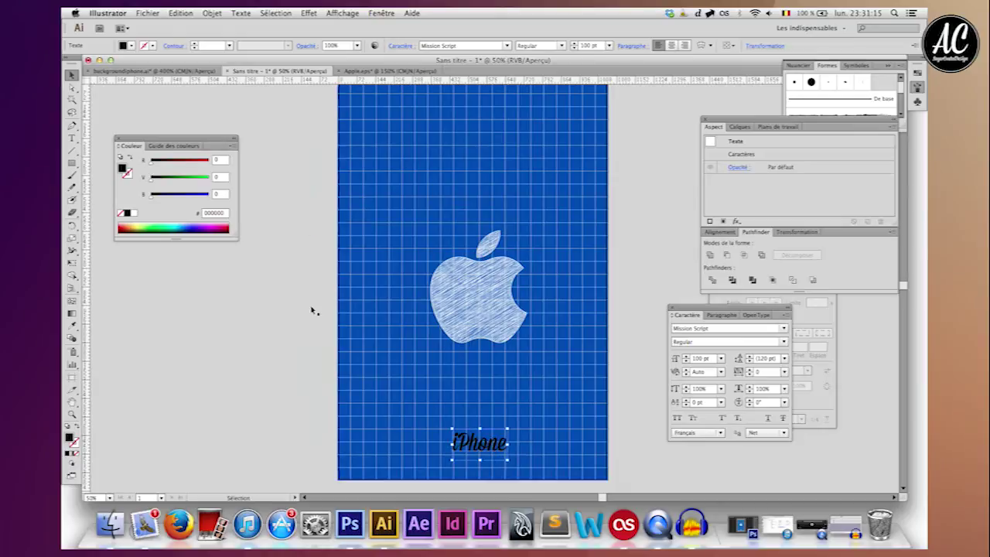
pyautogui.click(133, 213)
# Browse the artboard, briefly selecting and deselecting the blue grid group.
pyautogui.click(270, 323)
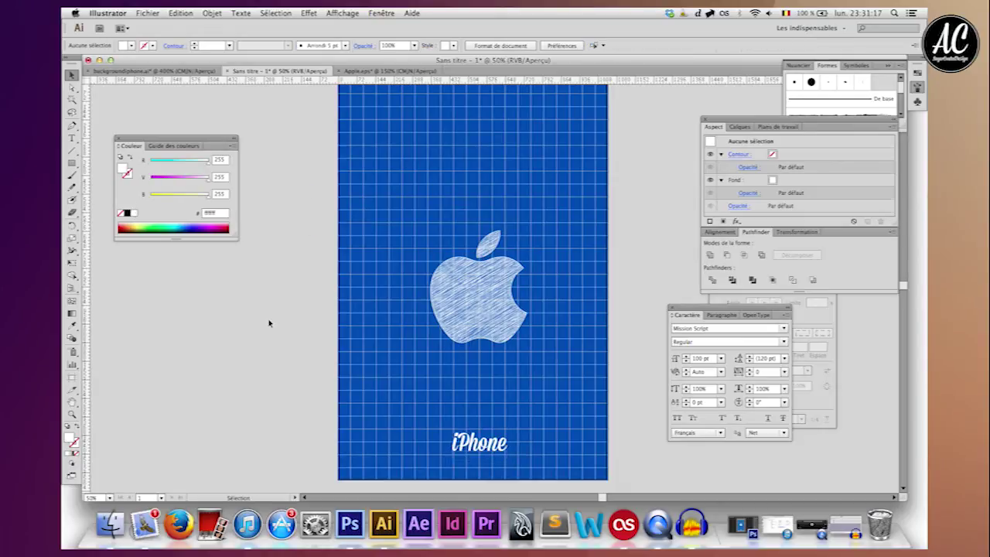
pyautogui.scroll(-2, 269, 324)
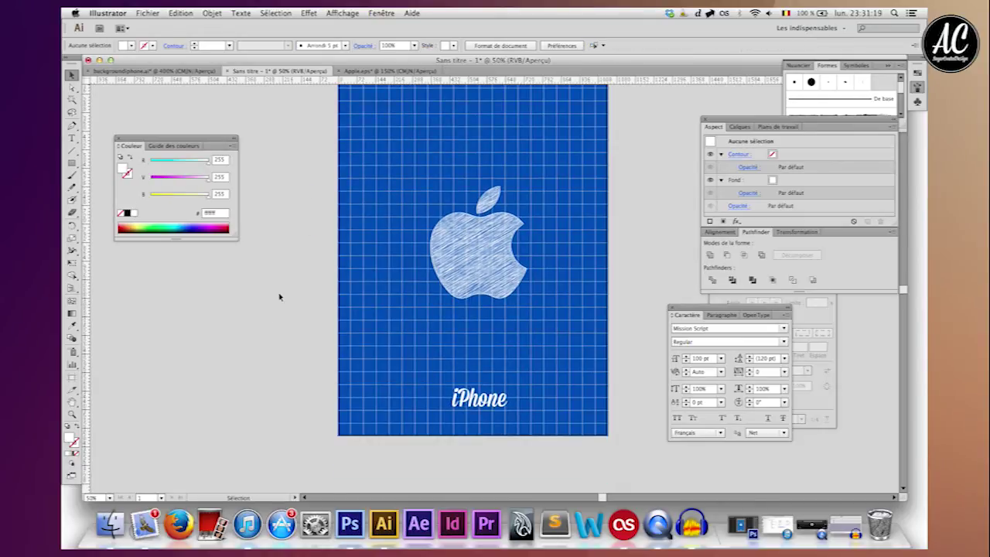
pyautogui.scroll(2, 280, 297)
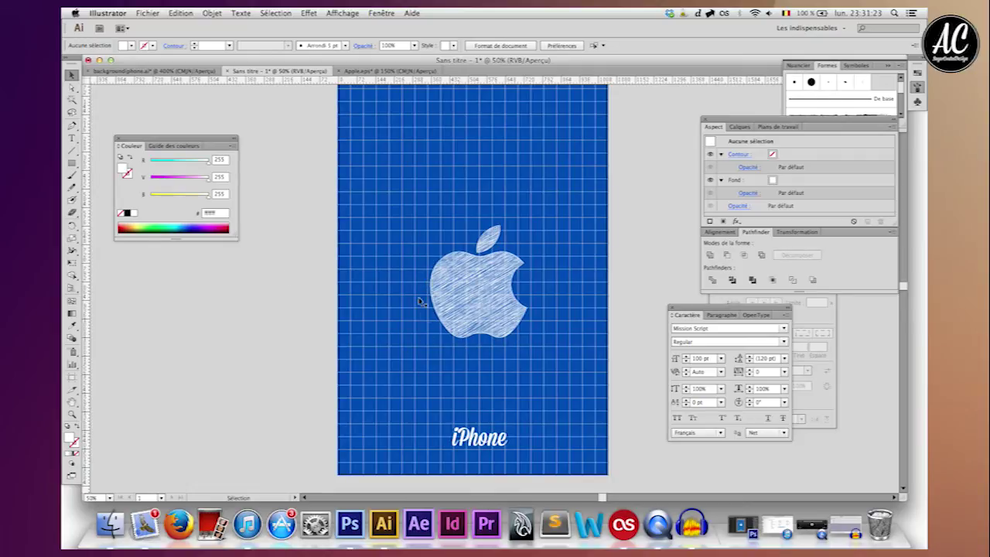
pyautogui.click(72, 125)
pyautogui.click(72, 75)
pyautogui.click(404, 199)
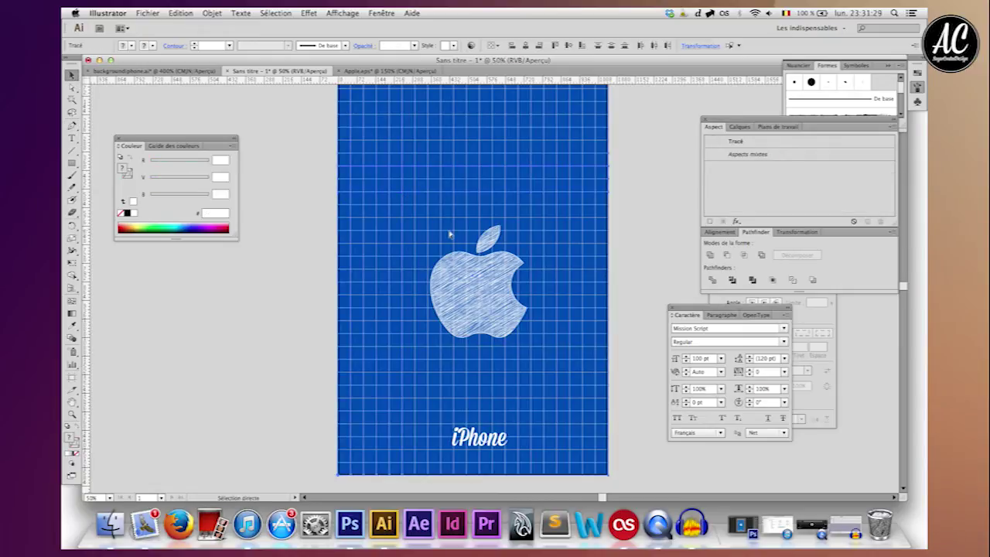
pyautogui.press('a')
pyautogui.click(281, 118)
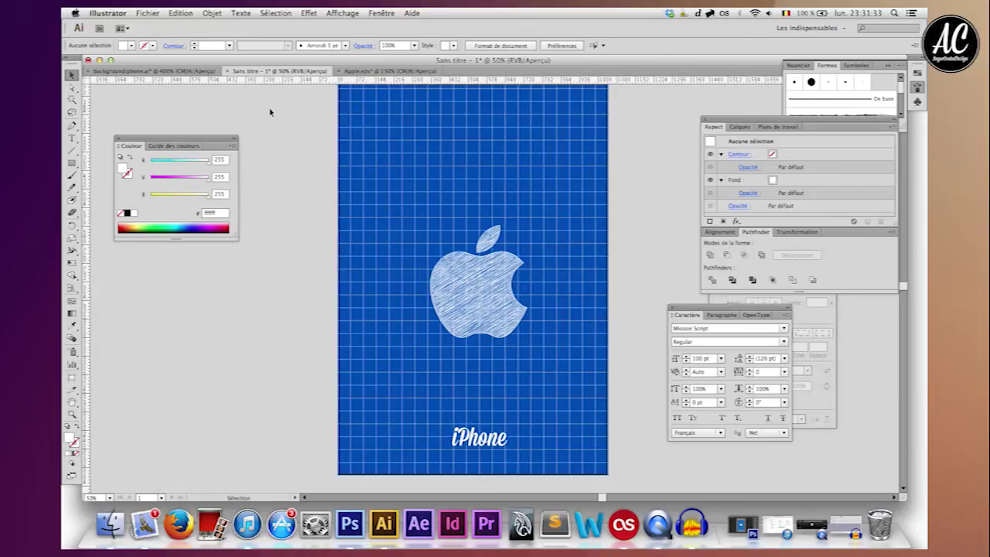
pyautogui.scroll(2, 329, 148)
pyautogui.scroll(-1, 372, 287)
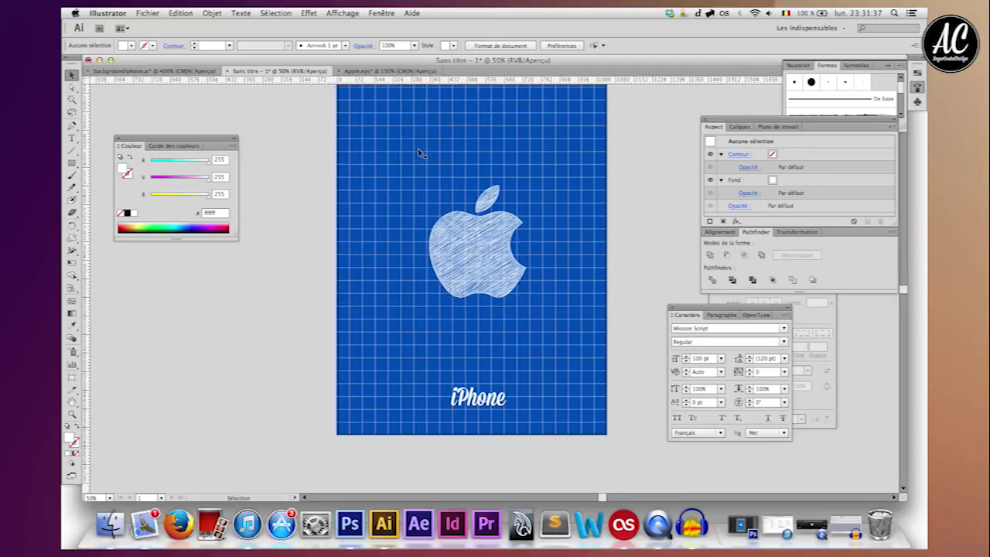
pyautogui.scroll(-5, 420, 155)
pyautogui.click(72, 125)
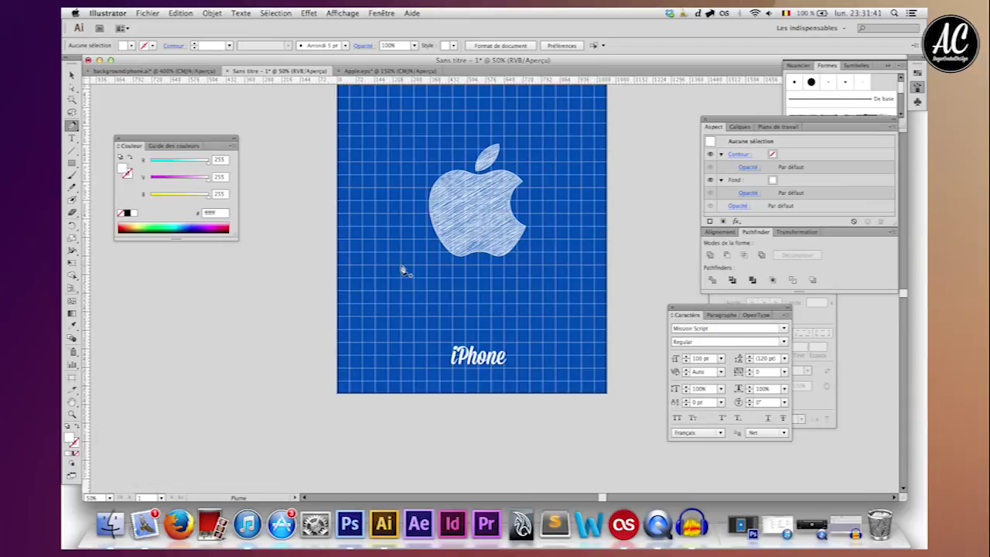
# Nudge the apple down-left and scale it up slightly to about 384 × 447 px.
pyautogui.click(71, 74)
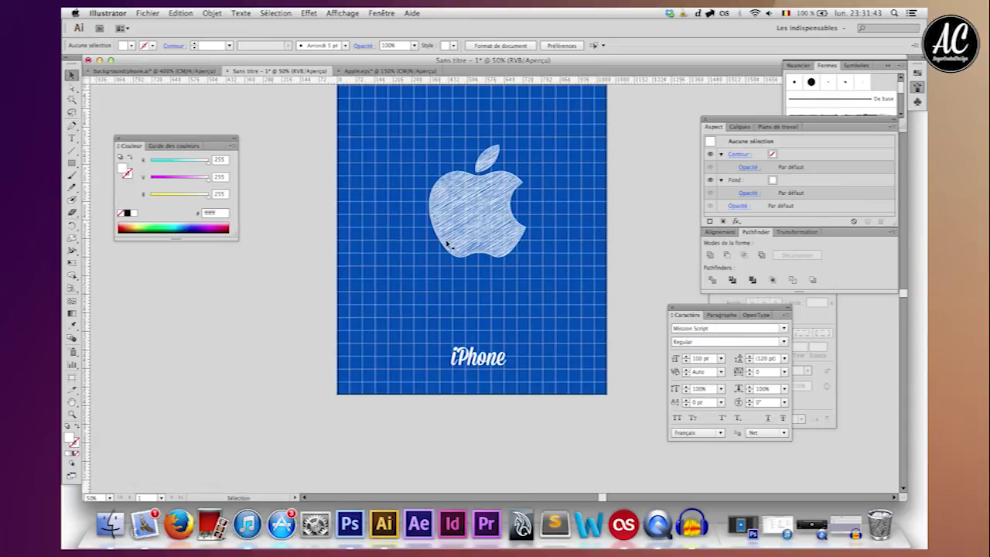
pyautogui.click(475, 228)
pyautogui.hotkey('shift', 'Down')
pyautogui.hotkey('shift', 'Down')
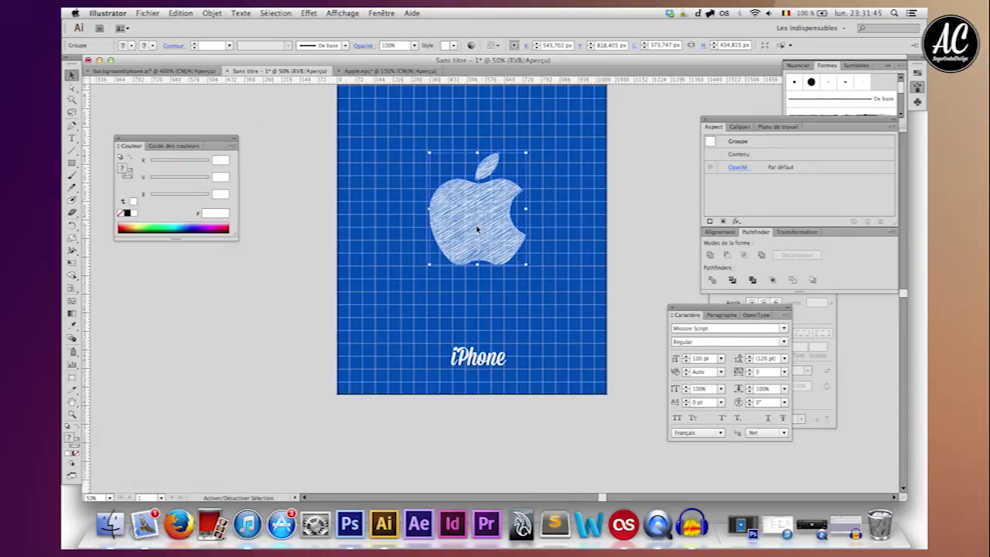
pyautogui.hotkey('shift', 'Left')
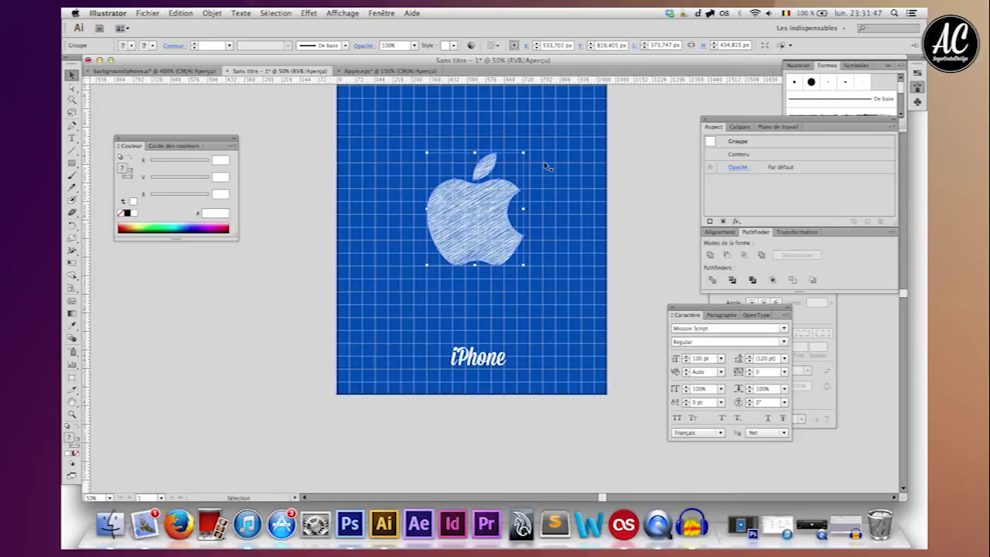
pyautogui.moveTo(524, 153); pyautogui.dragTo(527, 149)
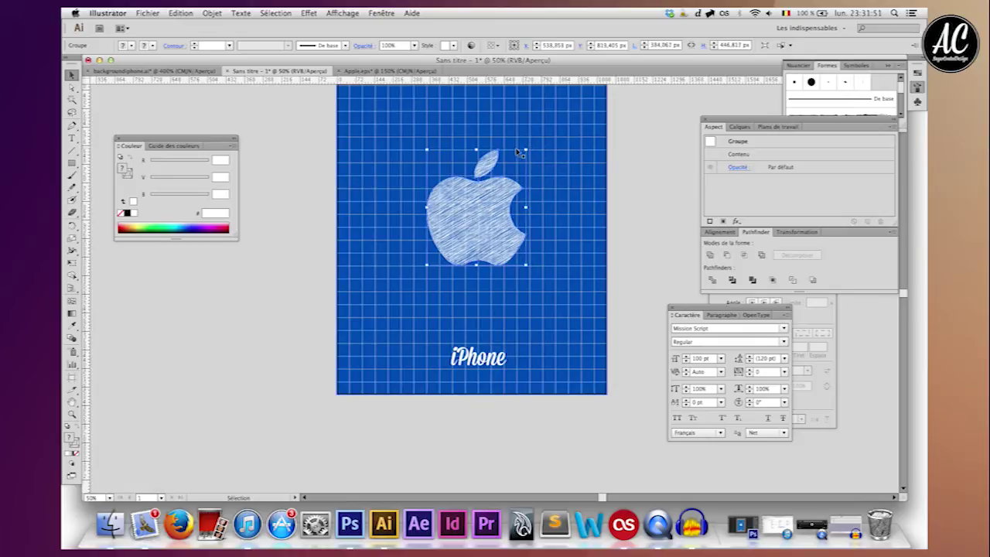
pyautogui.press('Right')
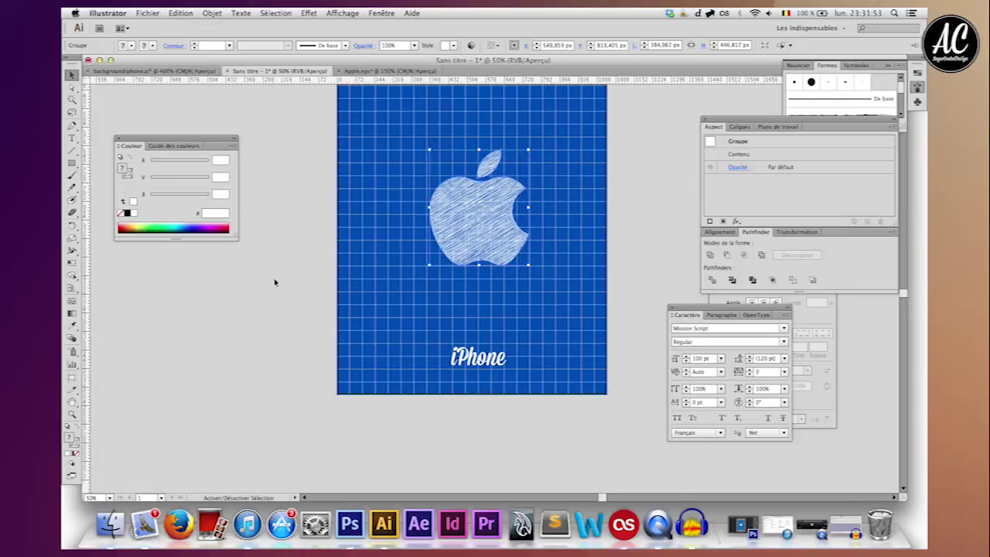
pyautogui.click(268, 273)
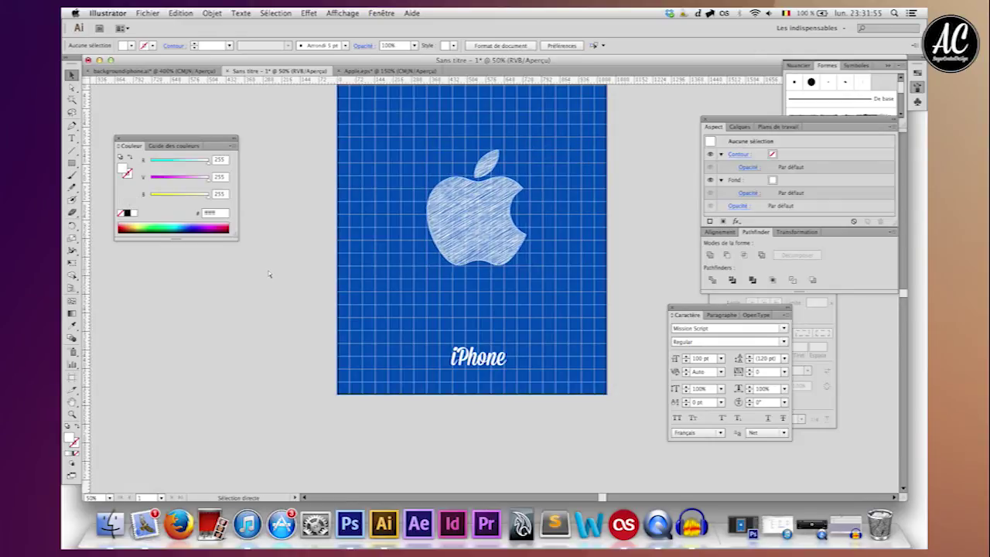
pyautogui.hotkey('ctrl', '+')
pyautogui.click(71, 125)
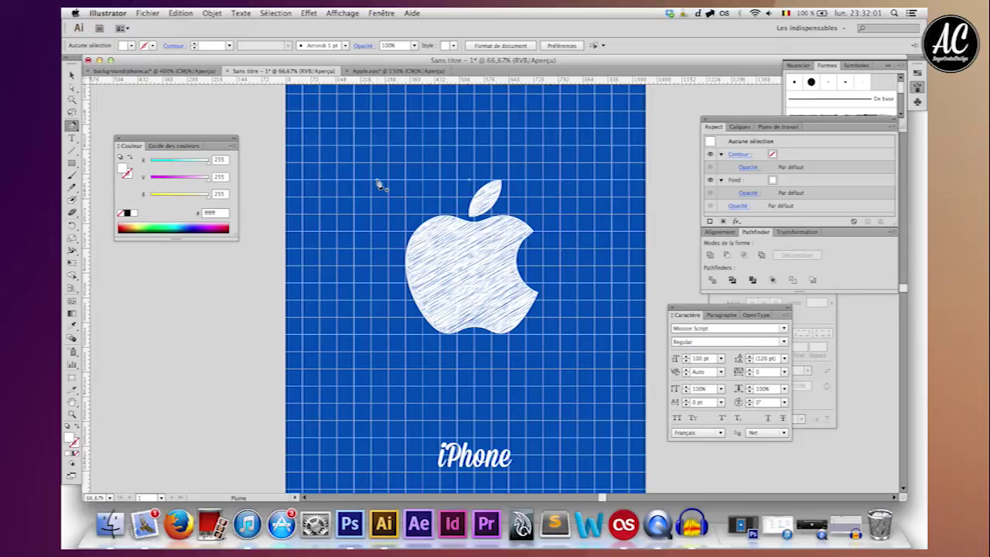
# Draw a vertical line spanning the apple's height on its left, with white stroke and no fill.
pyautogui.click(354, 182)
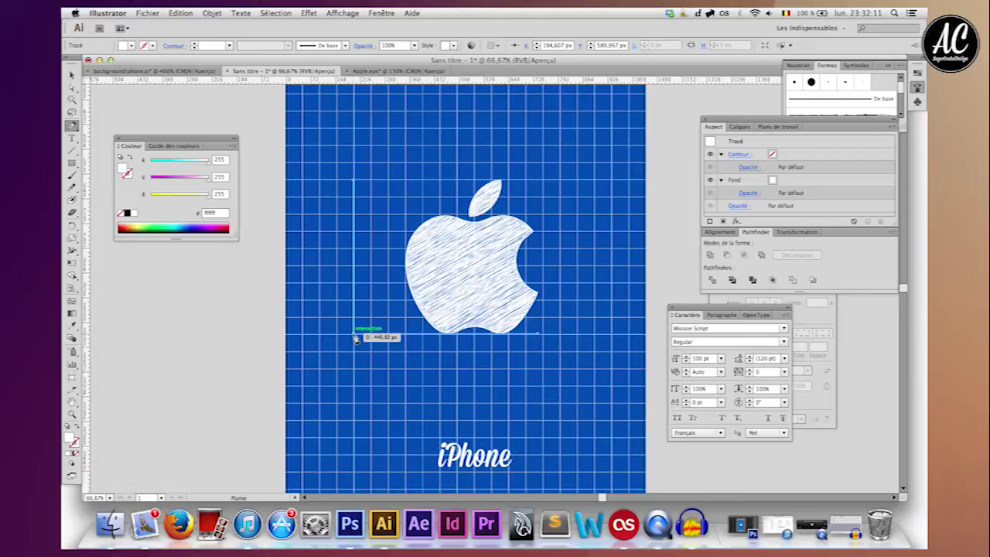
pyautogui.click(354, 336)
pyautogui.click(72, 75)
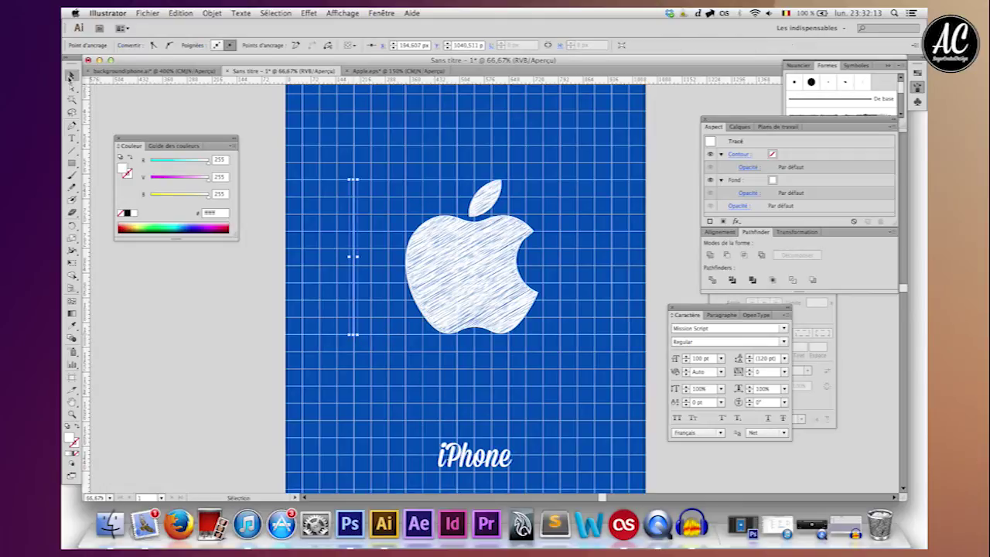
pyautogui.click(130, 159)
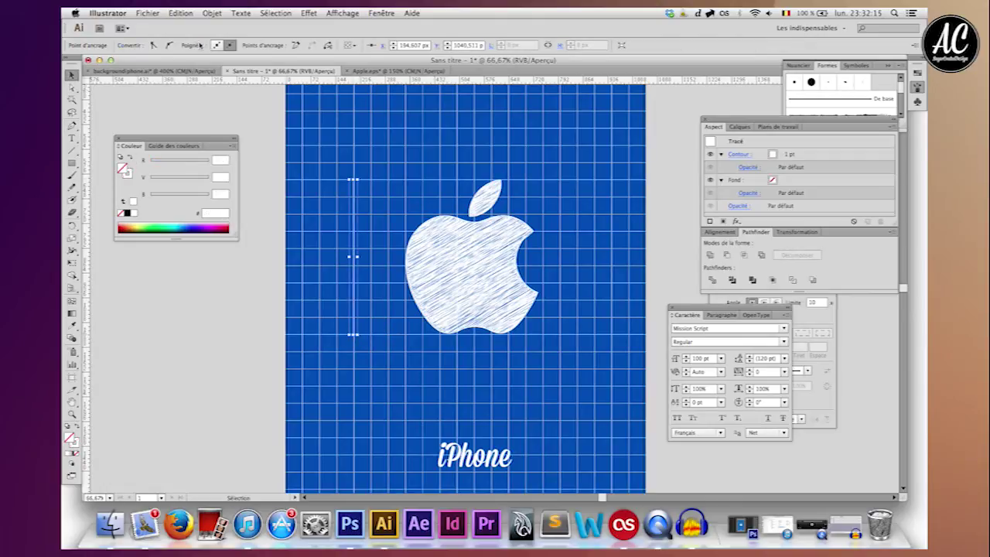
pyautogui.click(200, 109)
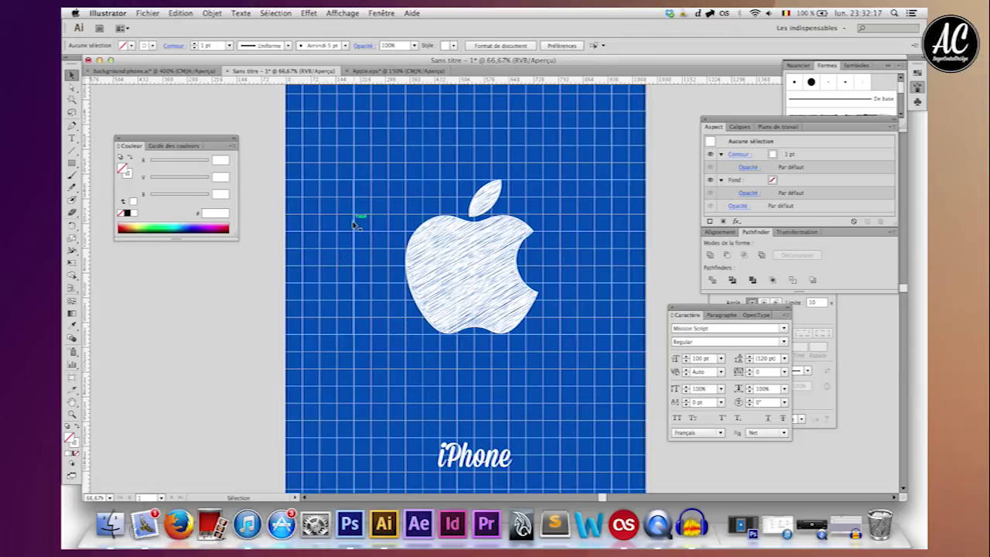
# Set the vertical line's stroke weight to 4 pt.
pyautogui.click(353, 223)
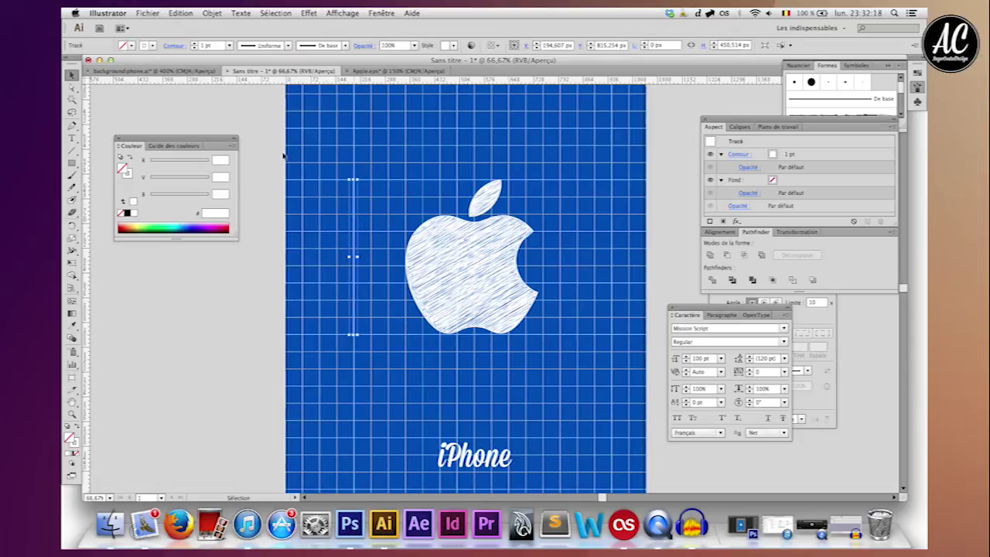
pyautogui.click(214, 47)
pyautogui.write('4')
pyautogui.press('Return')
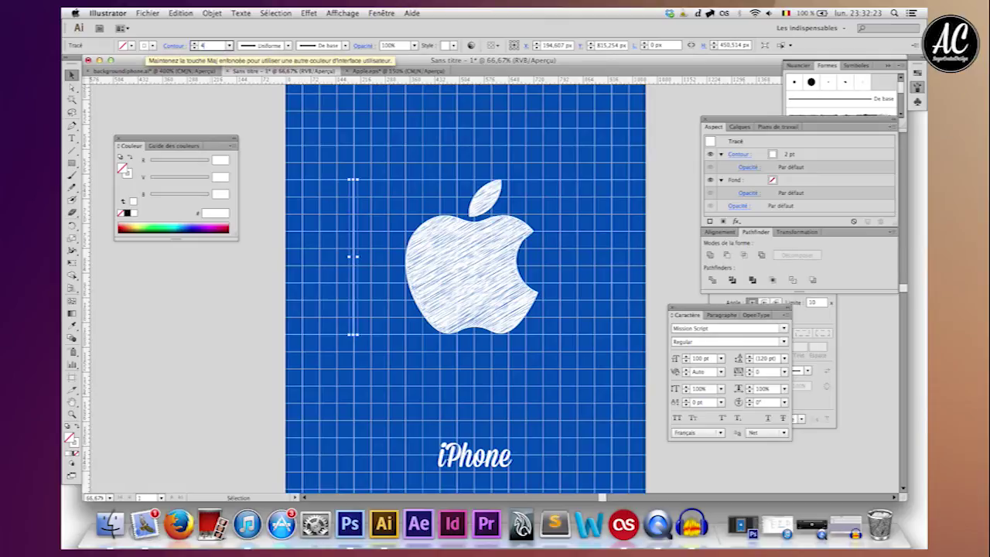
pyautogui.press('Return')
pyautogui.click(330, 171)
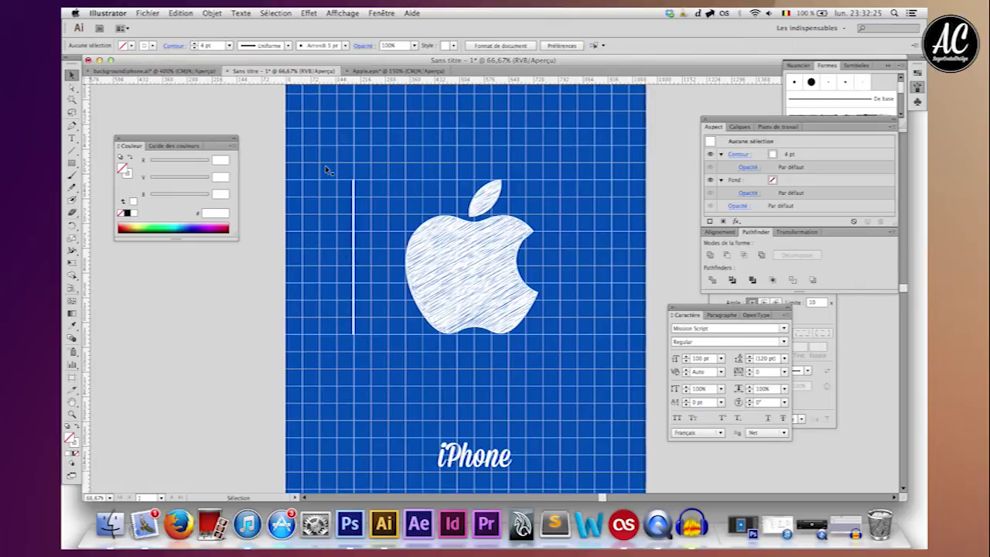
pyautogui.click(355, 203)
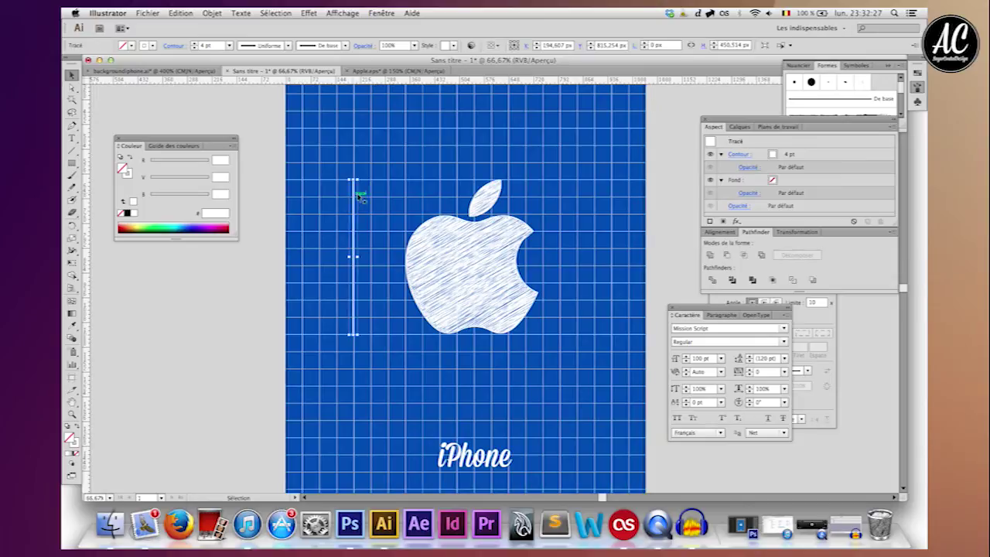
pyautogui.click(818, 322)
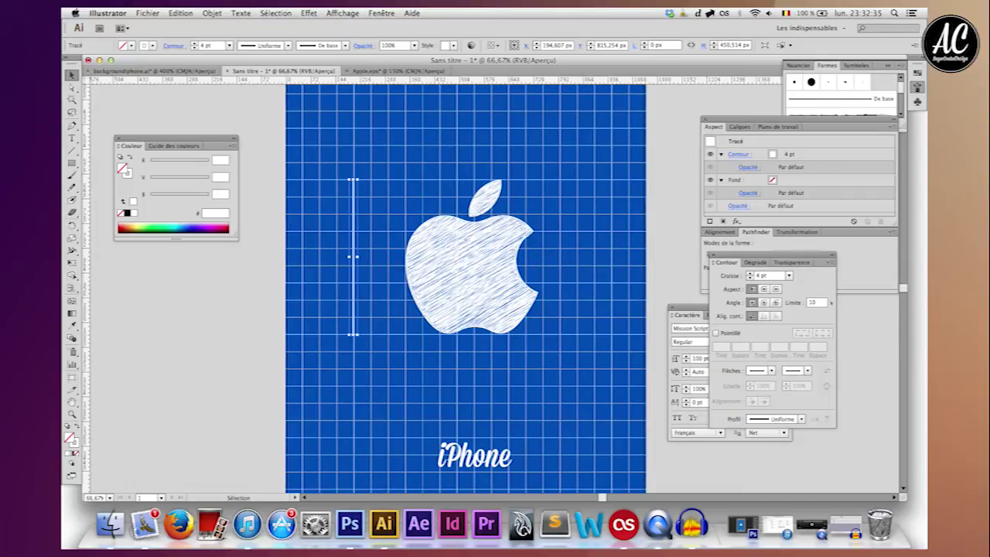
# Add arrowheads to the top and bottom ends of the vertical line in the Stroke panel.
pyautogui.click(380, 13)
pyautogui.click(735, 380)
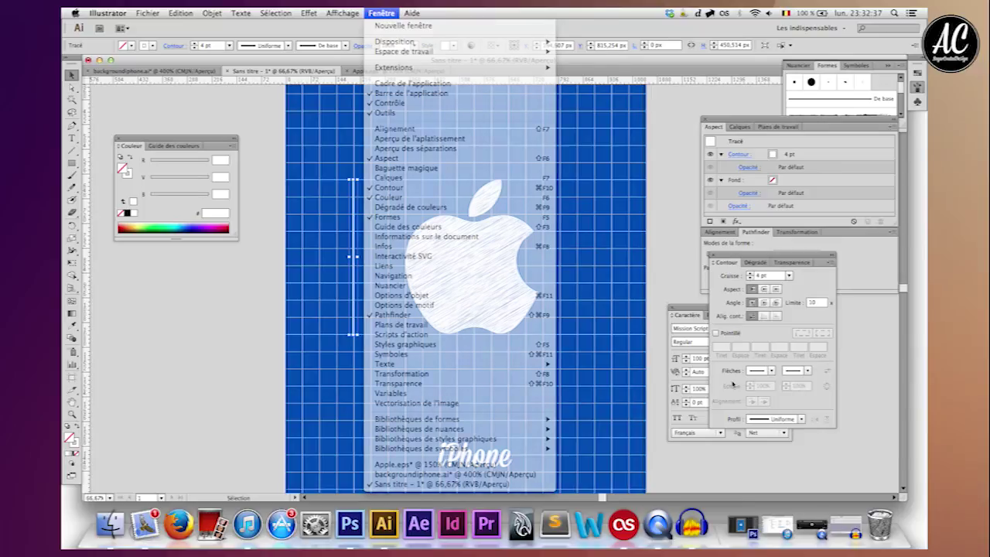
pyautogui.click(762, 371)
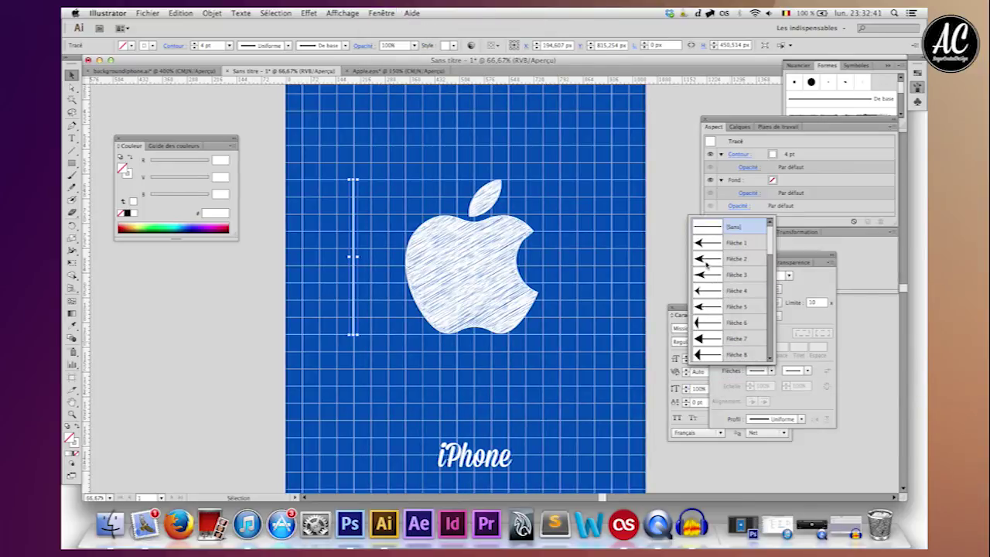
pyautogui.click(707, 306)
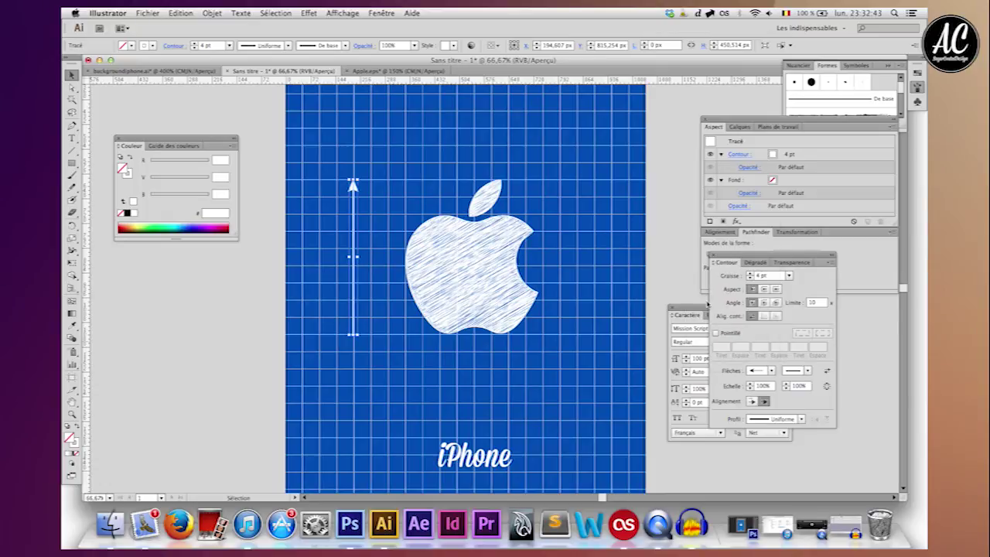
pyautogui.click(789, 369)
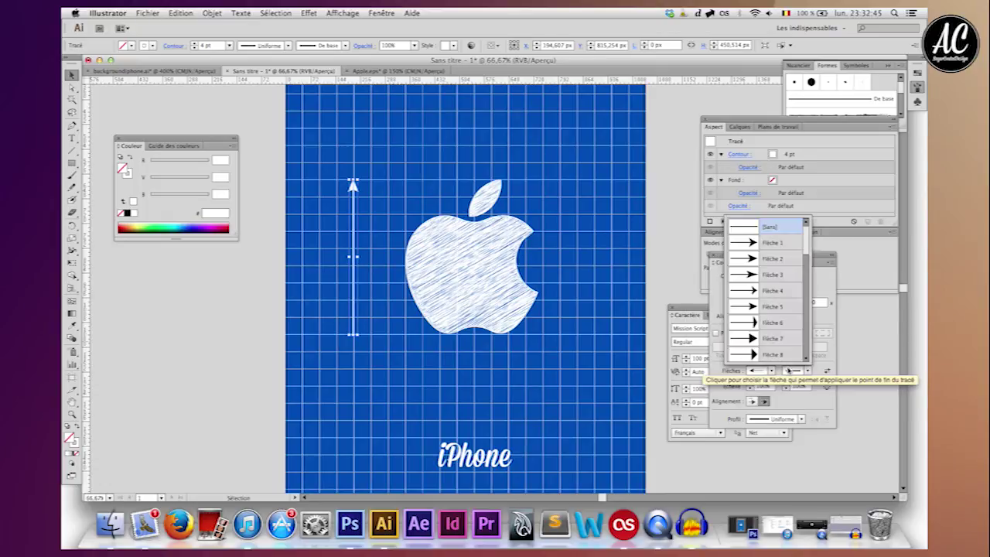
pyautogui.click(766, 323)
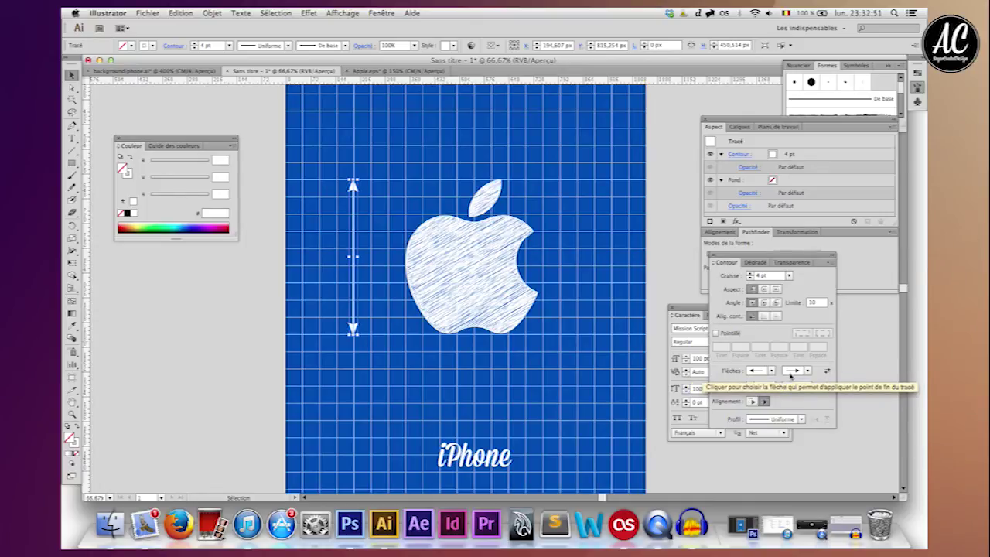
pyautogui.click(247, 296)
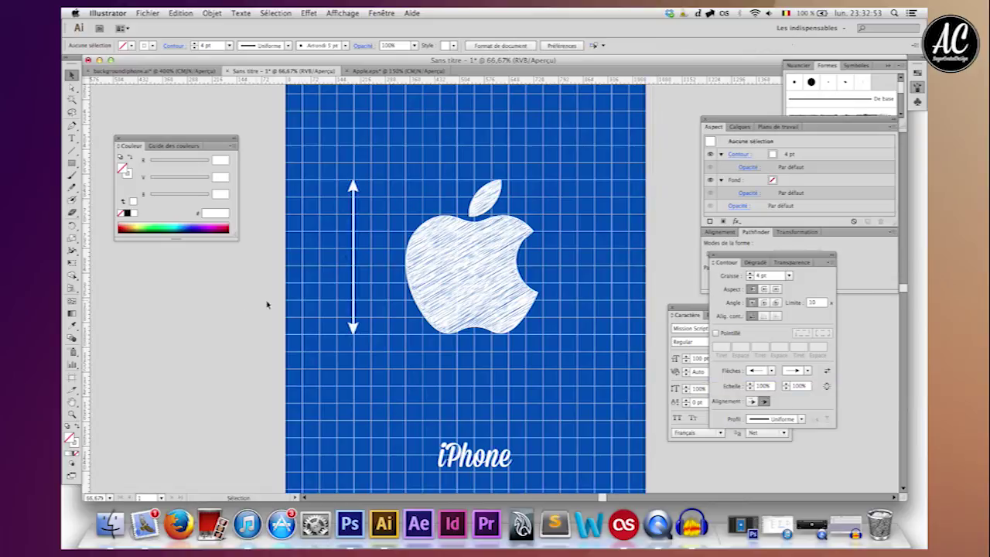
pyautogui.click(353, 328)
pyautogui.click(256, 321)
pyautogui.click(353, 313)
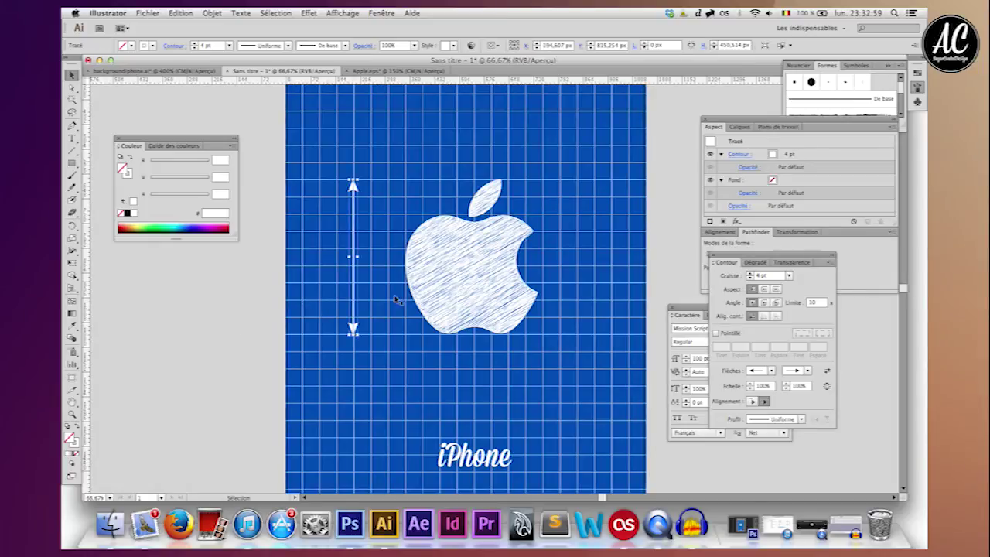
# Place the horizontal arrow above the apple and shorten it to the apple's width.
pyautogui.scroll(2, 455, 269)
pyautogui.hscroll(2, 455, 269)
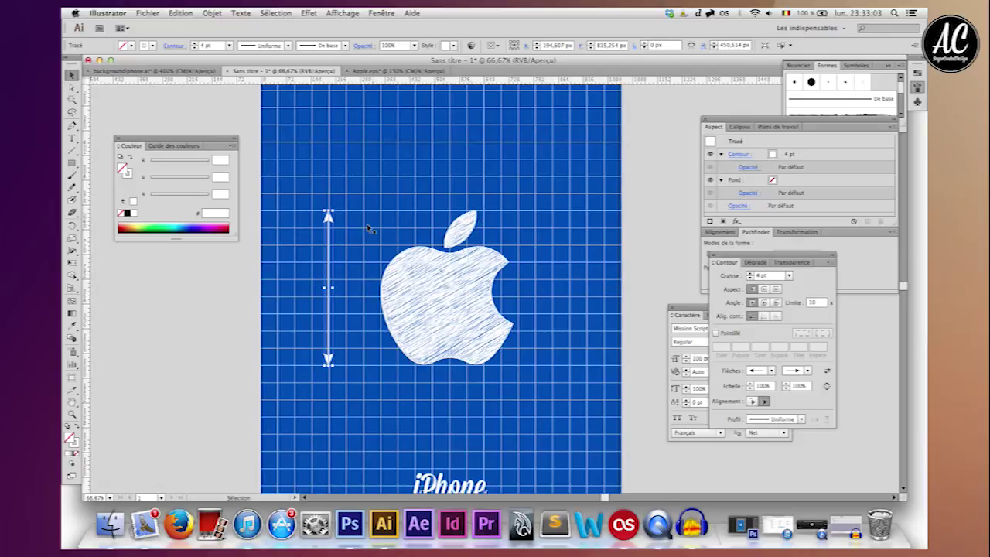
pyautogui.press('a')
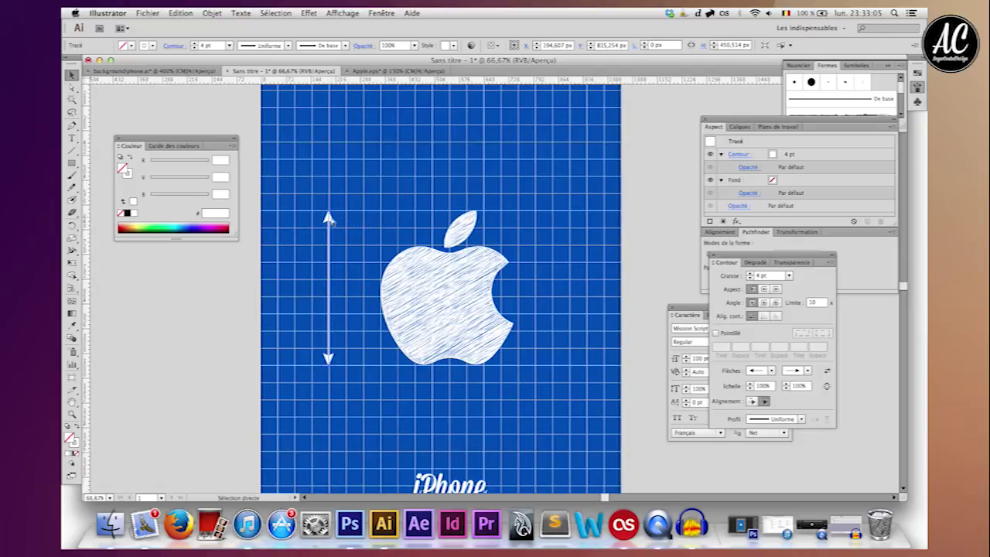
pyautogui.click(328, 219)
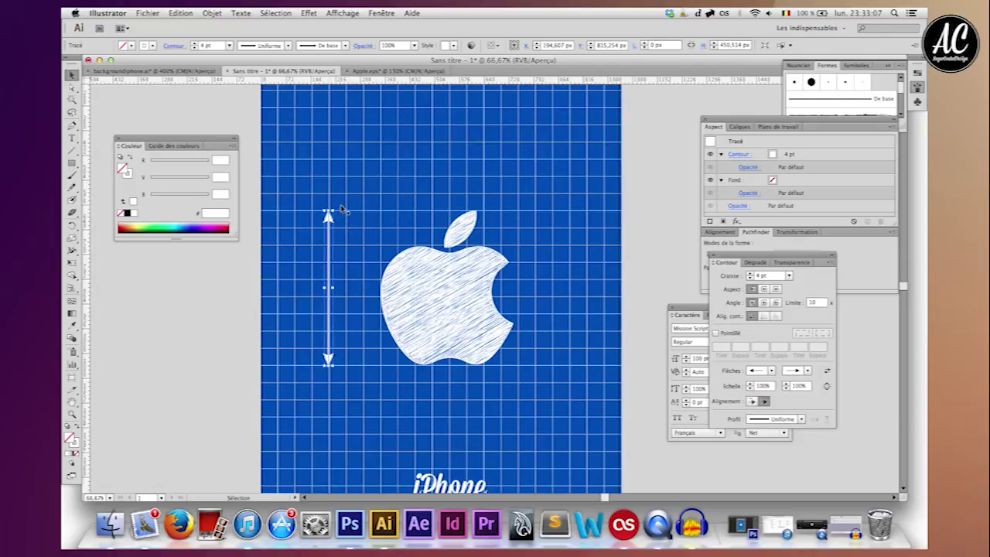
pyautogui.click(363, 248)
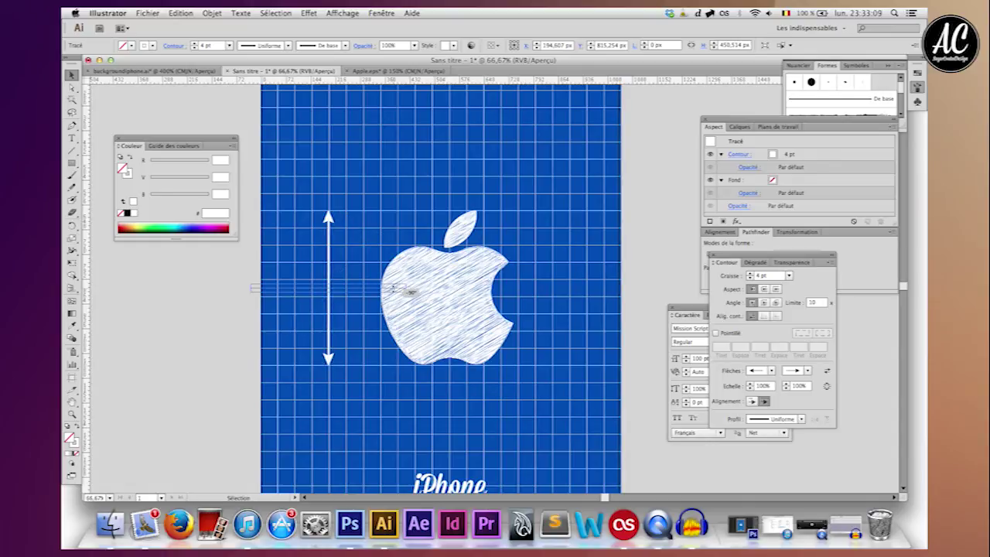
pyautogui.moveTo(395, 291)
pyautogui.mouseDown()
pyautogui.moveTo(492, 207)
pyautogui.moveTo(532, 194)
pyautogui.mouseUp()
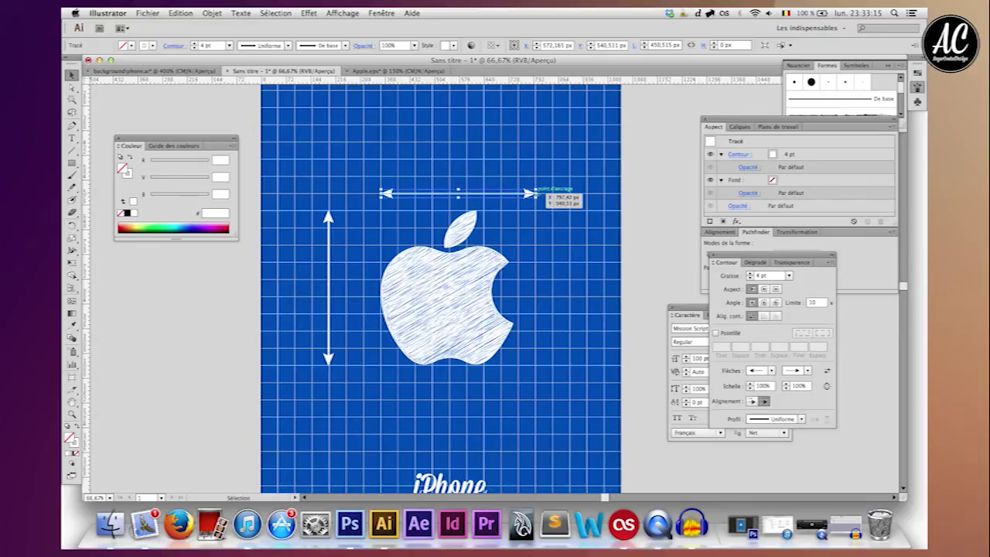
pyautogui.moveTo(531, 194); pyautogui.dragTo(520, 198)
pyautogui.click(222, 286)
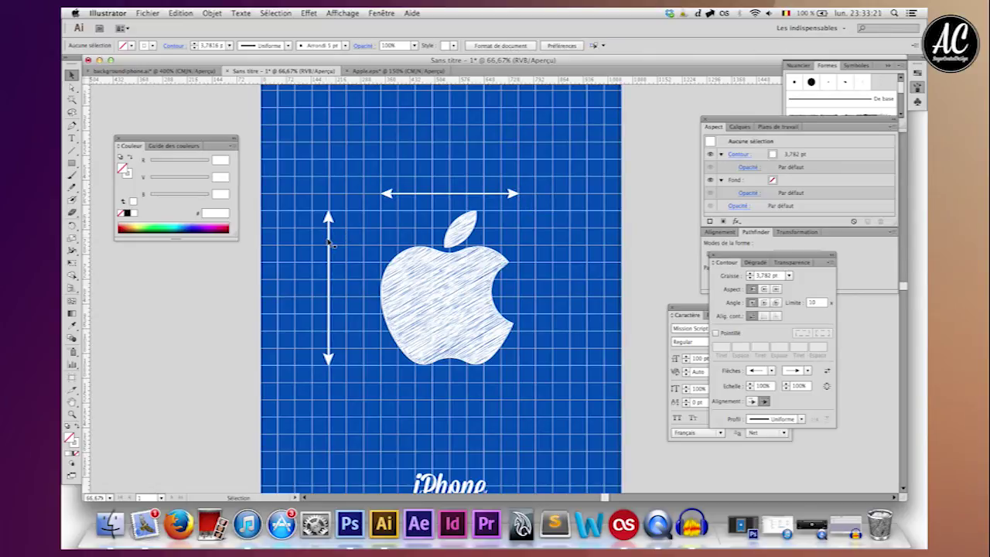
# Nudge both arrows into position and Alt-duplicate the horizontal arrow just below itself.
pyautogui.click(330, 242)
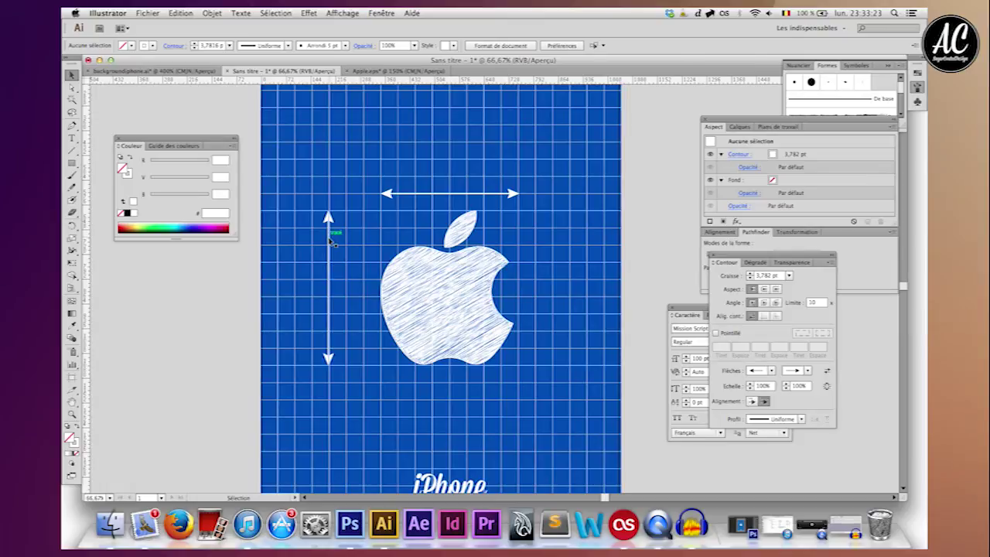
pyautogui.hotkey('shift', 'Right')
pyautogui.hotkey('shift', 'Right')
pyautogui.hotkey('shift', 'Right')
pyautogui.hotkey('shift', 'Right')
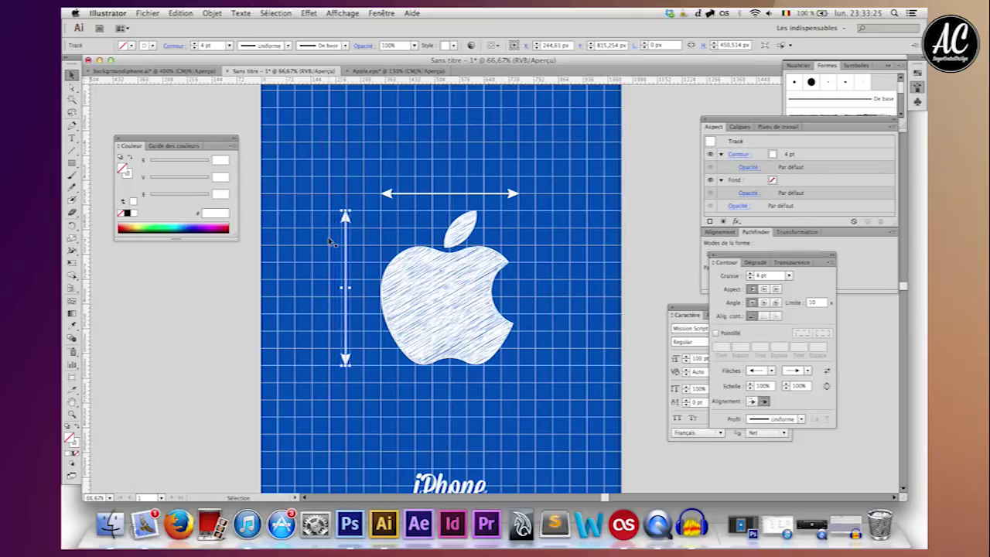
pyautogui.press('Left')
pyautogui.press('Right')
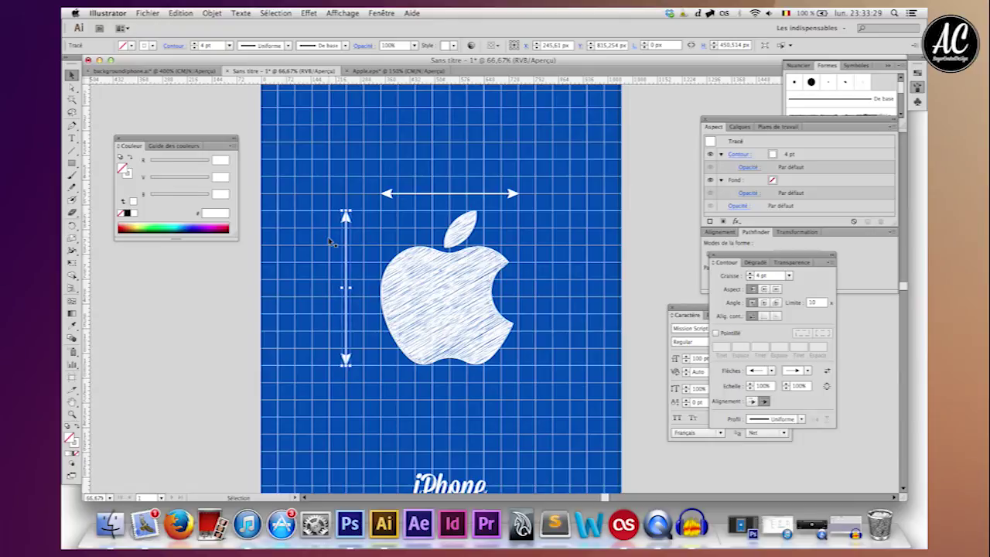
pyautogui.click(435, 194)
pyautogui.hotkey('shift', 'Up')
pyautogui.hotkey('shift', 'Up')
pyautogui.hotkey('shift', 'Up')
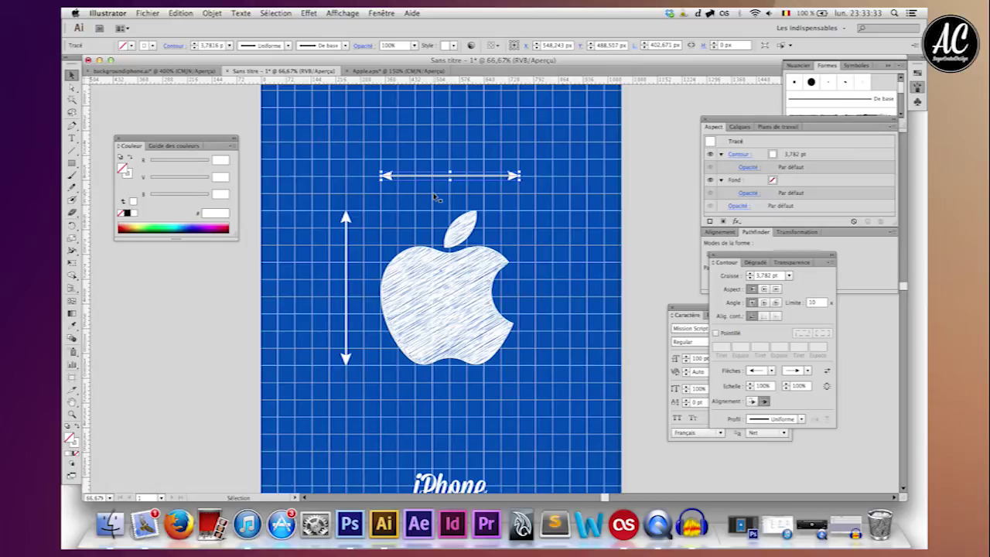
pyautogui.click(209, 311)
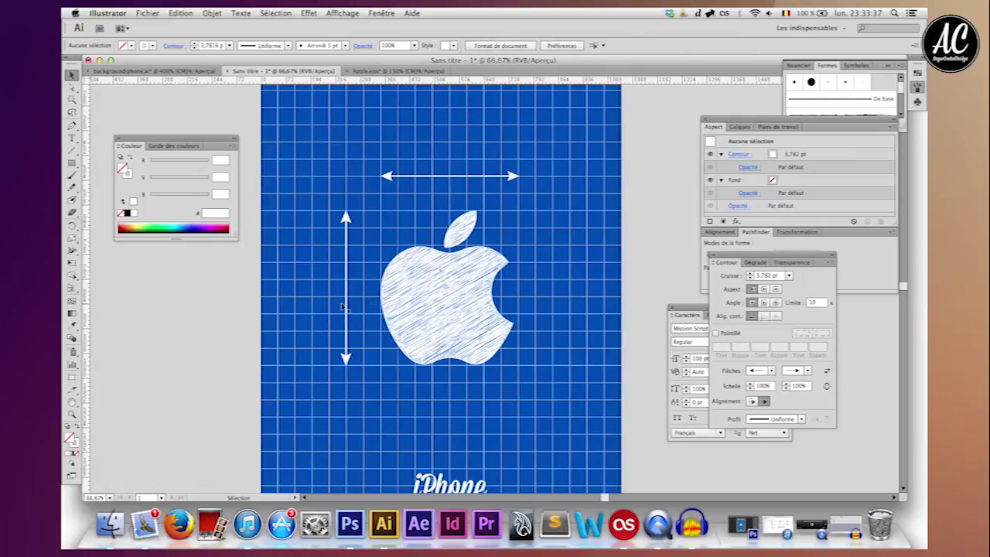
pyautogui.press('a')
pyautogui.click(434, 177)
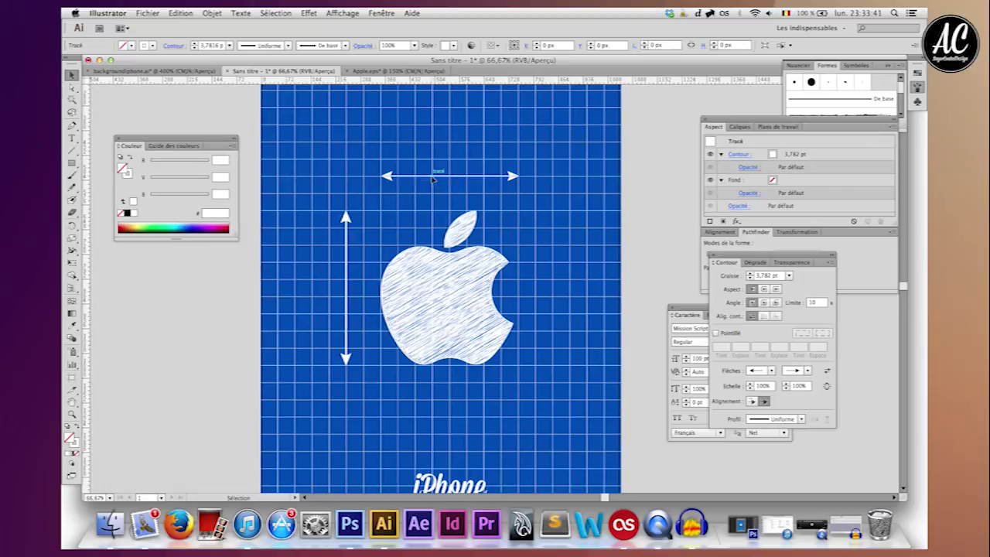
pyautogui.hotkey('alt', 'shift', 'Down')
pyautogui.hotkey('shift', 'Down')
pyautogui.hotkey('shift', 'Down')
pyautogui.hotkey('shift', 'Down')
pyautogui.hotkey('shift', 'Down')
# Drag the lower horizontal arrow's ends inward so it spans only the apple's leaf.
pyautogui.moveTo(380, 193); pyautogui.dragTo(433, 198)
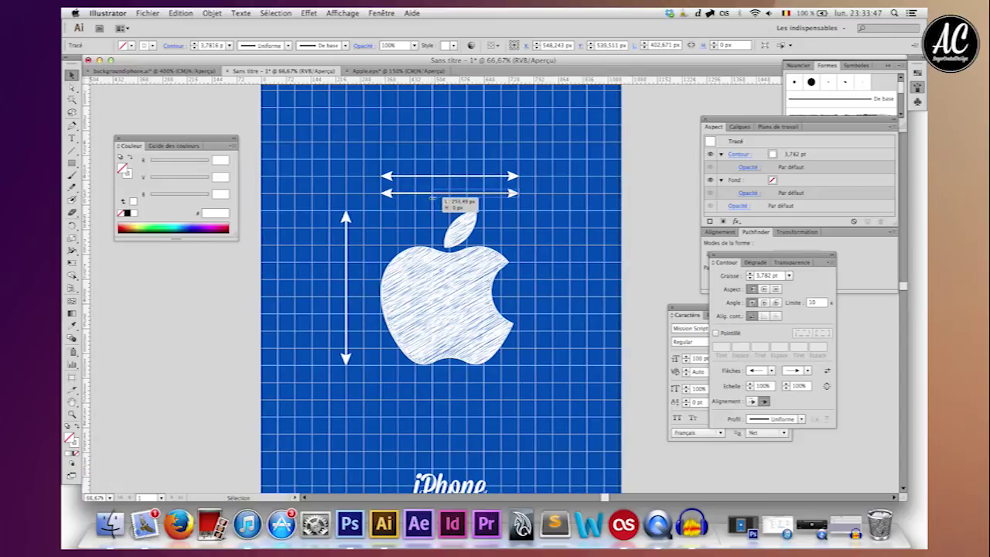
pyautogui.moveTo(432, 198); pyautogui.dragTo(433, 194)
pyautogui.moveTo(523, 192); pyautogui.dragTo(484, 192)
pyautogui.click(222, 304)
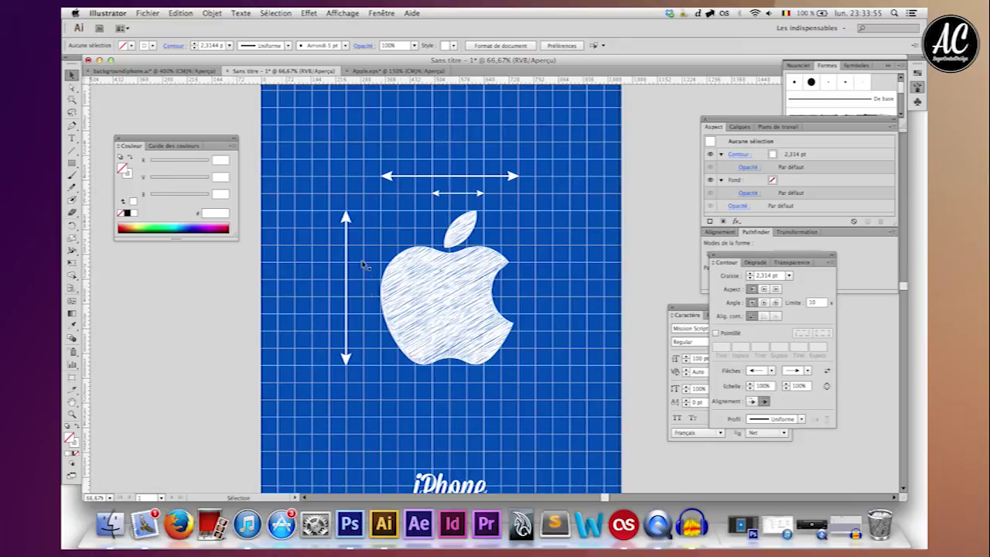
# Alt-drag a copy of the vertical arrow to its right and shorten it to the apple body's height.
pyautogui.click(347, 303)
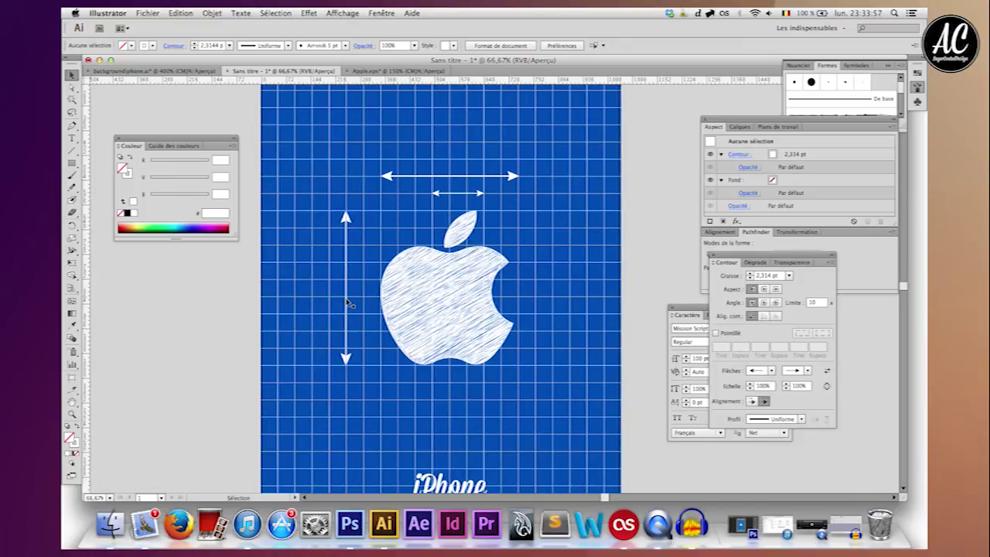
pyautogui.keyDown('alt'); pyautogui.moveTo(347, 303); pyautogui.dragTo(363, 303); pyautogui.keyUp('alt')
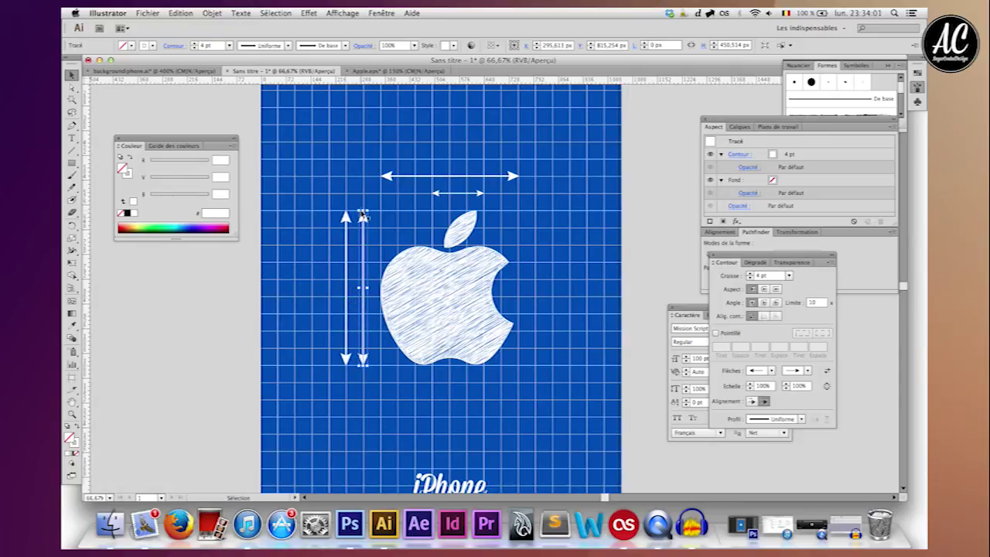
pyautogui.moveTo(362, 208); pyautogui.dragTo(365, 248)
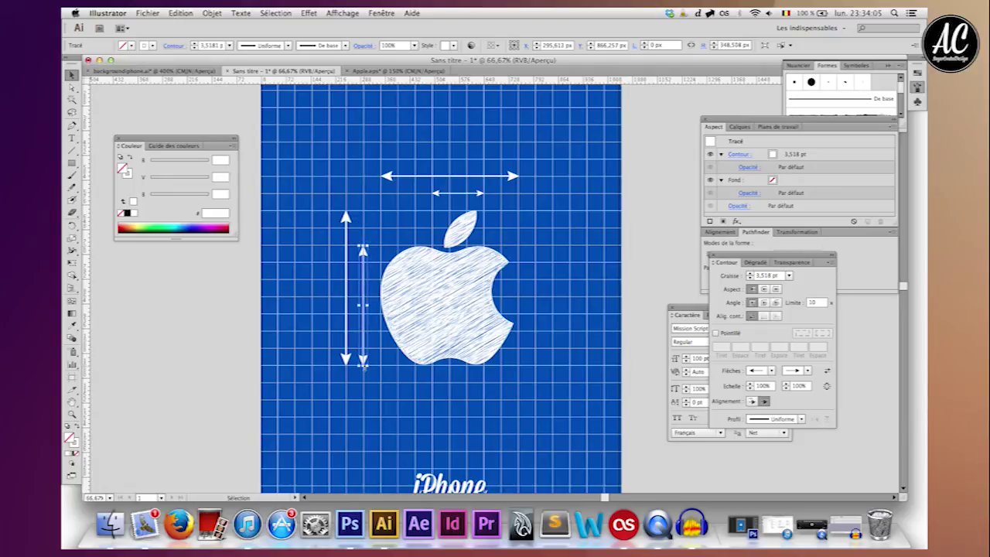
pyautogui.click(195, 361)
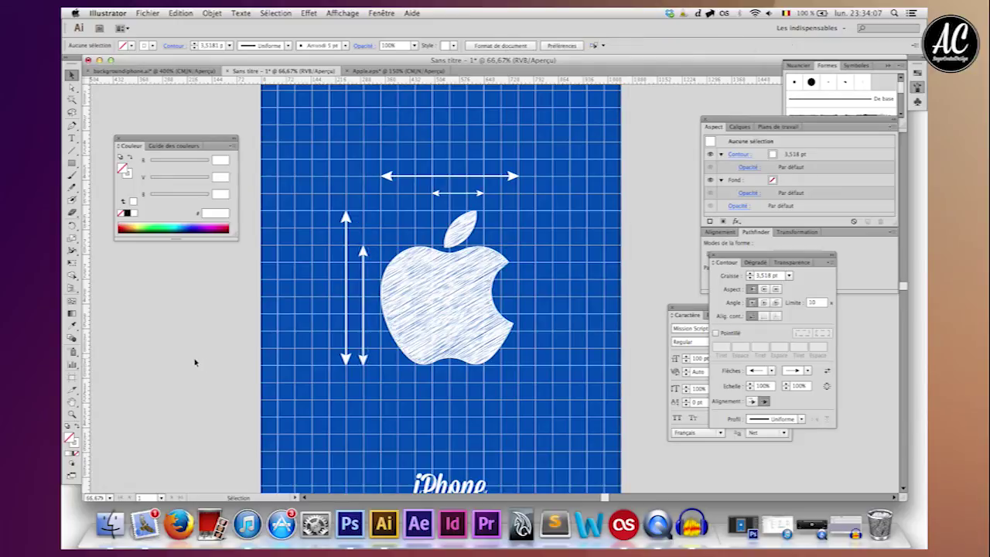
pyautogui.press('super+minus')
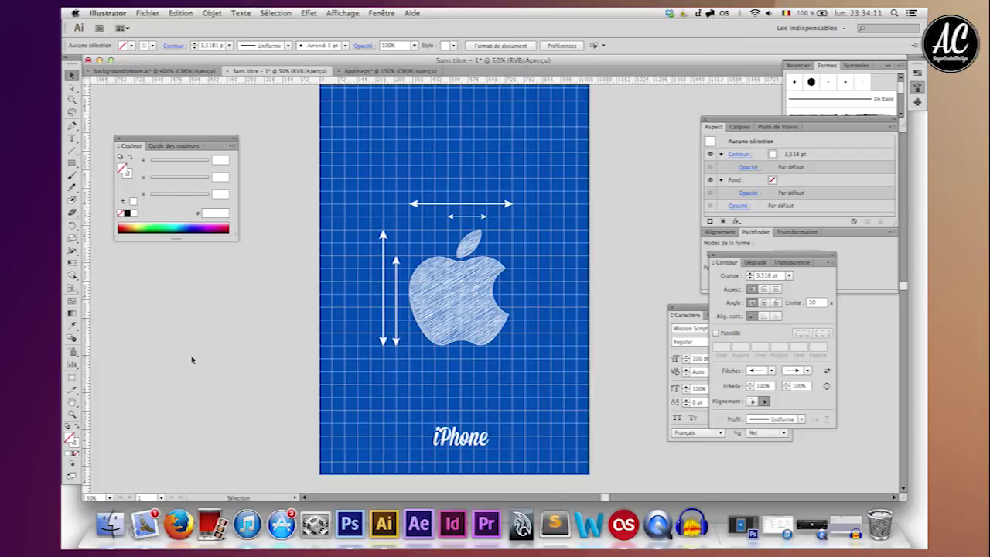
pyautogui.press('super+minus')
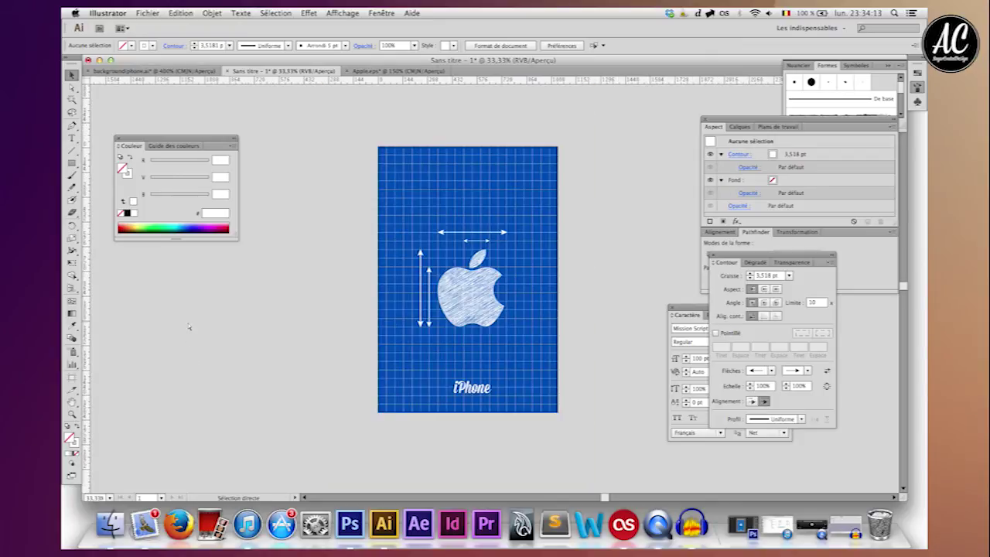
pyautogui.press('super+plus')
pyautogui.scroll(-2, 190, 332)
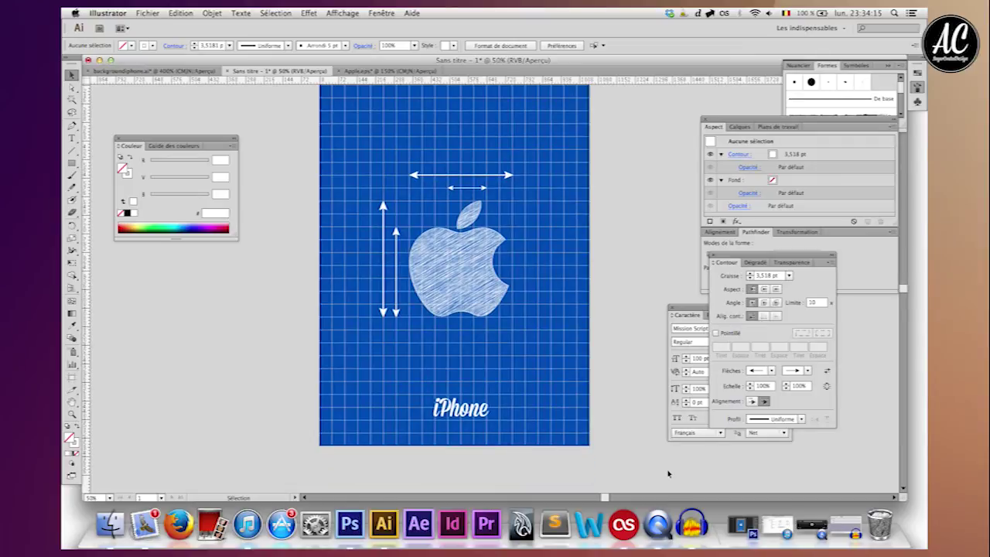
# Back in Photoshop, create a new 1040 × 1536 px, 72 ppi document from the Iphone5 IOS7 preset.
pyautogui.click(741, 526)
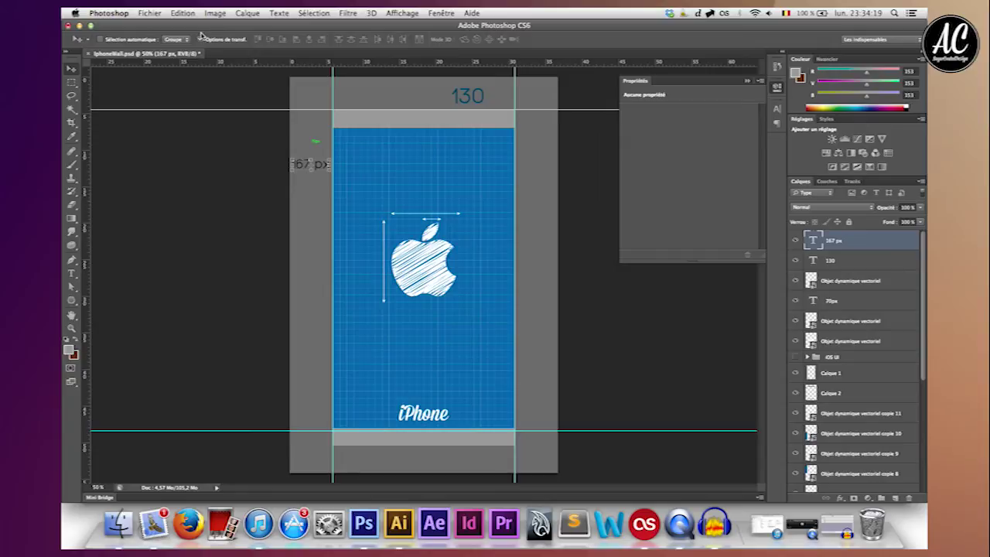
pyautogui.click(150, 13)
pyautogui.click(154, 25)
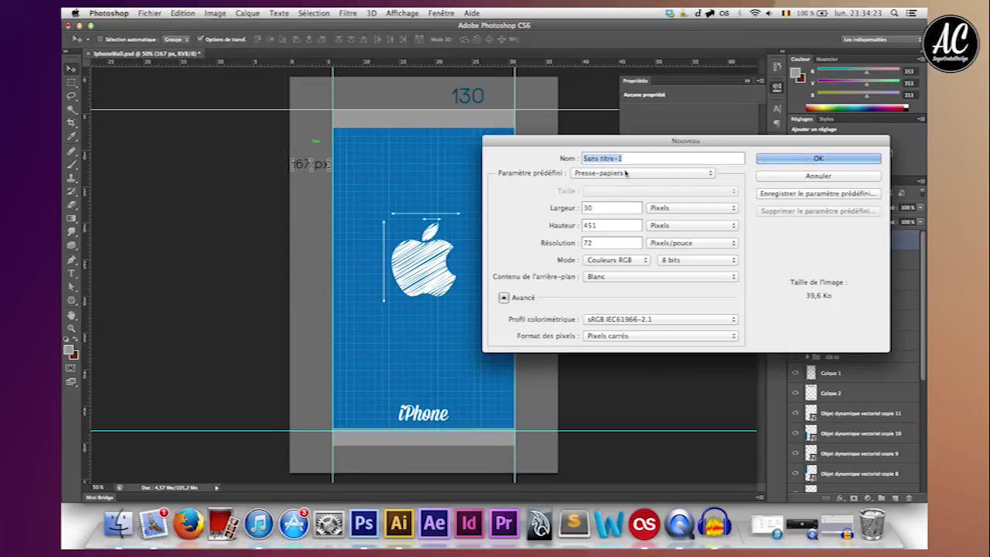
pyautogui.click(623, 174)
pyautogui.click(611, 244)
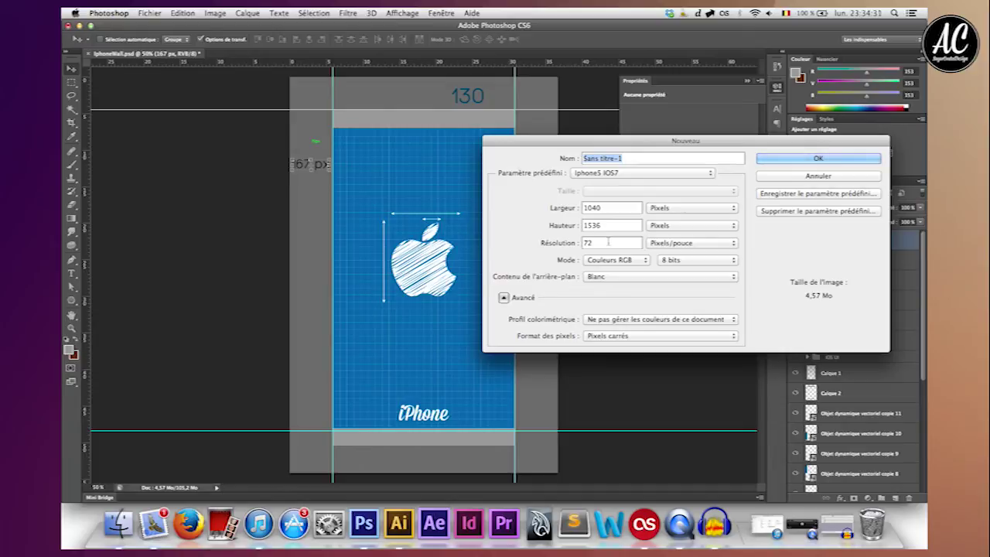
pyautogui.click(797, 160)
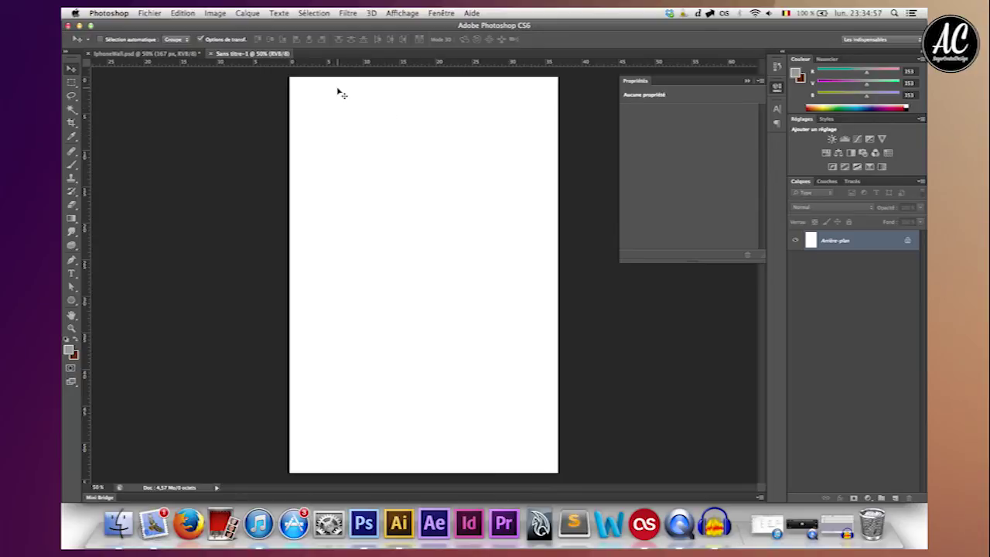
# Add a vertical guide at 167 px and a horizontal guide at 130 px.
pyautogui.click(441, 14)
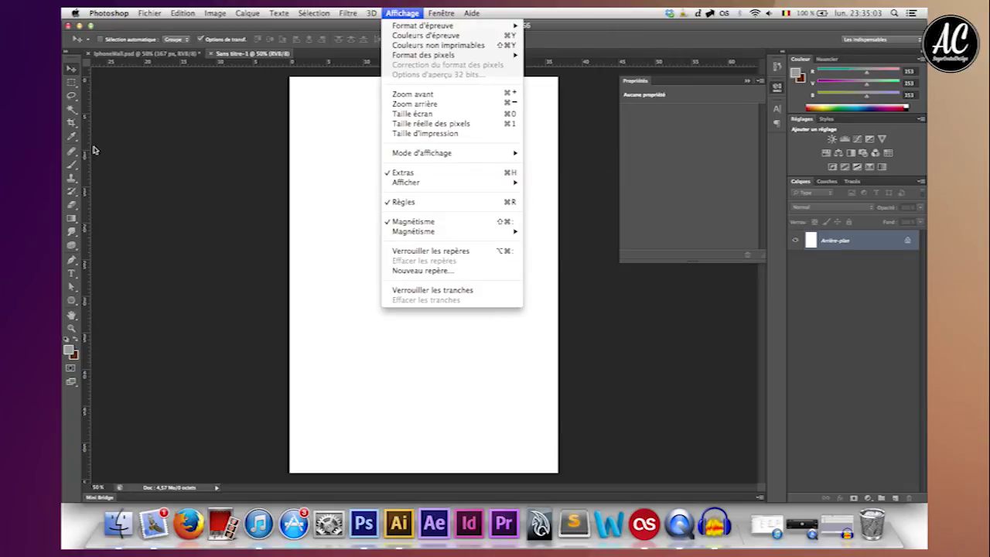
pyautogui.click(423, 271)
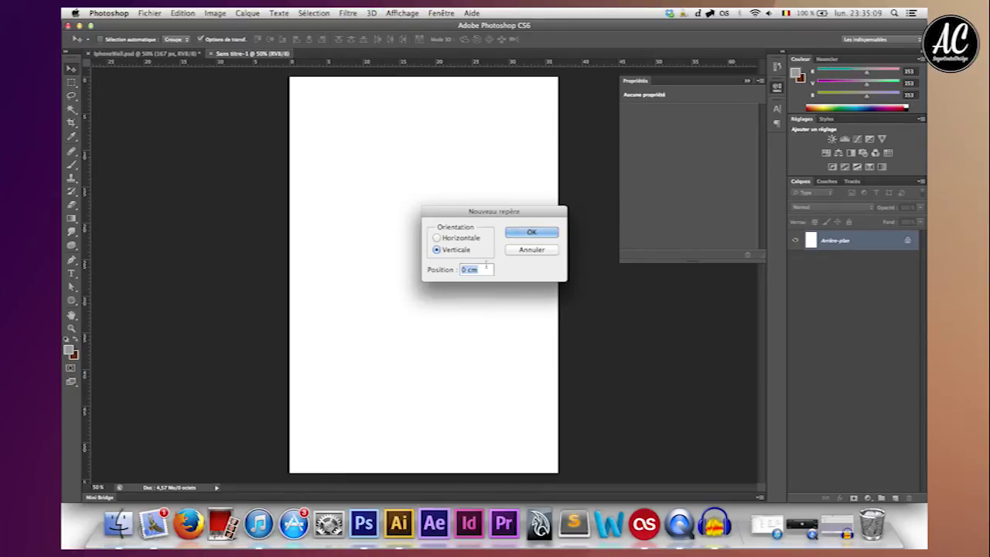
pyautogui.write('167')
pyautogui.write(' px')
pyautogui.press('Return')
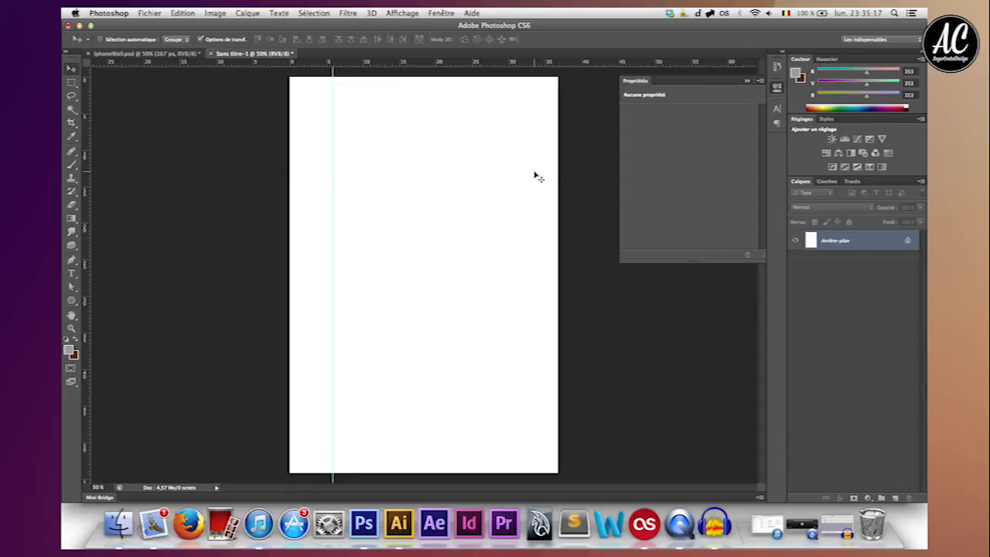
pyautogui.click(402, 13)
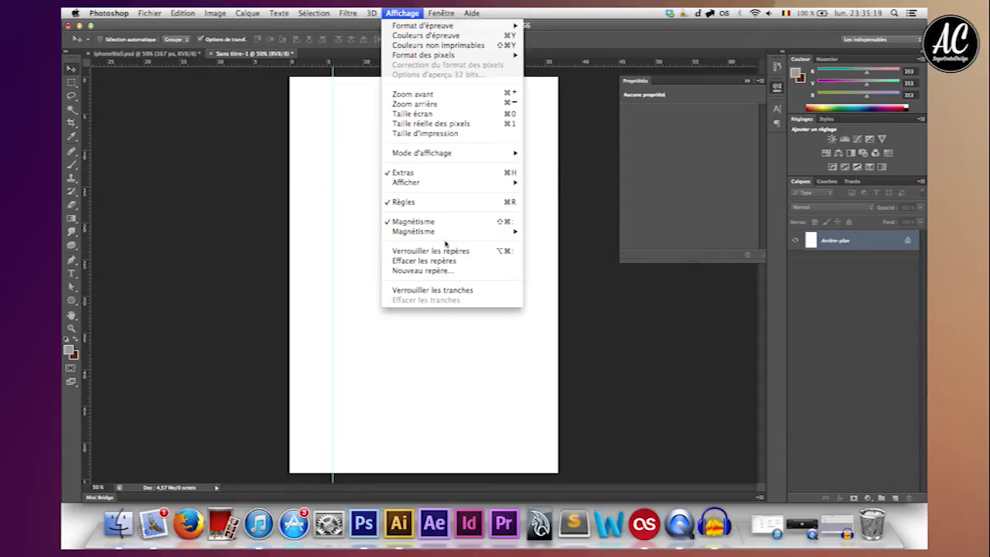
pyautogui.click(423, 270)
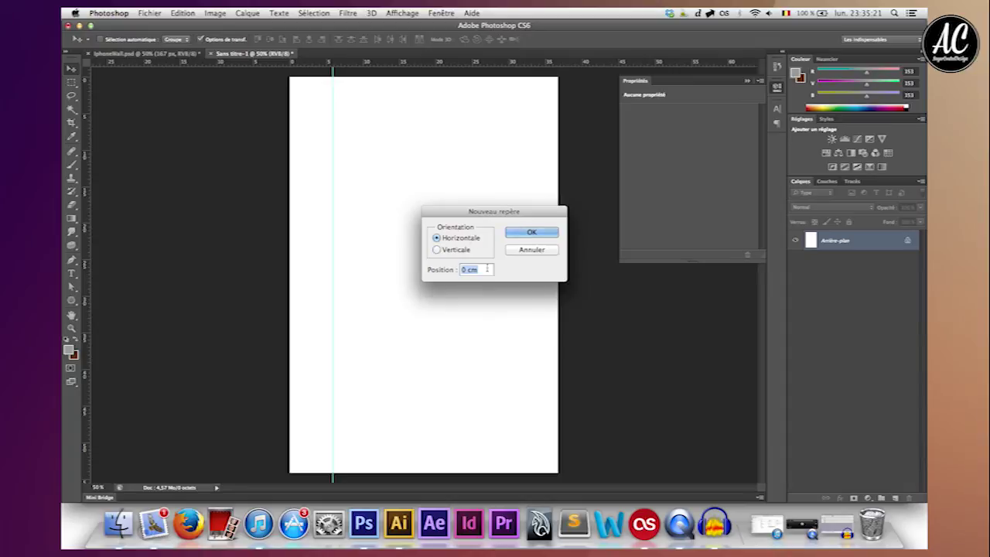
pyautogui.write('130px')
pyautogui.press('Return')
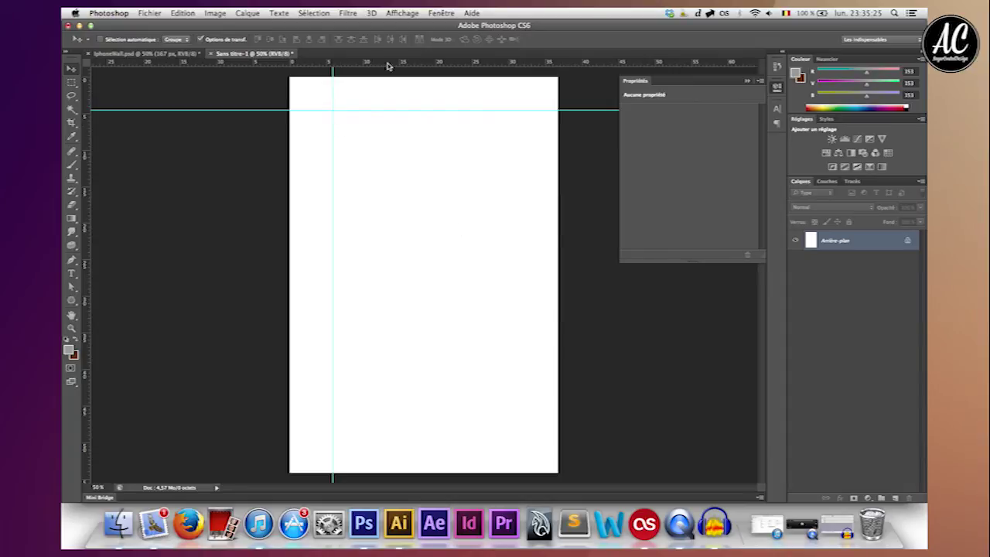
# Add another vertical guide at -1,5, then check the Image menu for the canvas size.
pyautogui.click(403, 13)
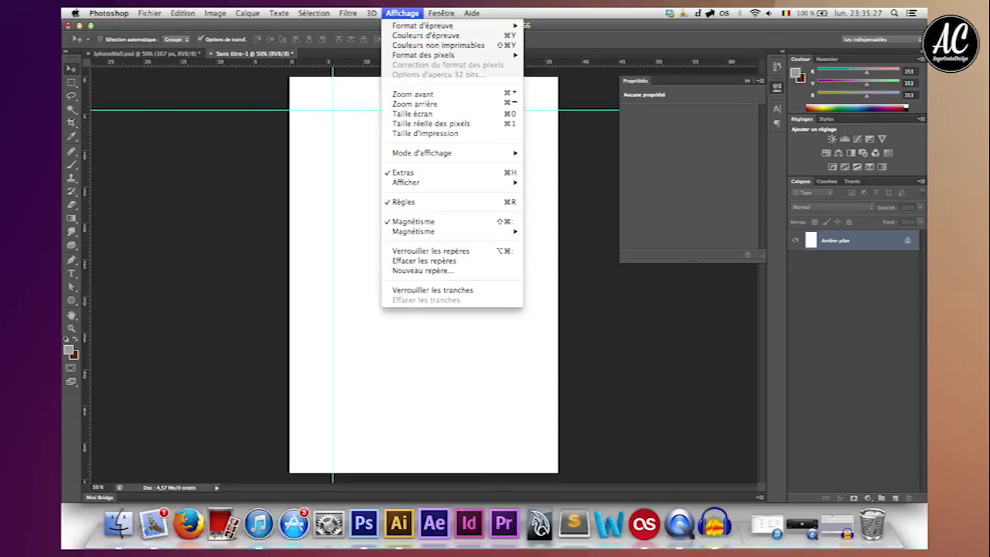
pyautogui.click(427, 270)
pyautogui.click(455, 250)
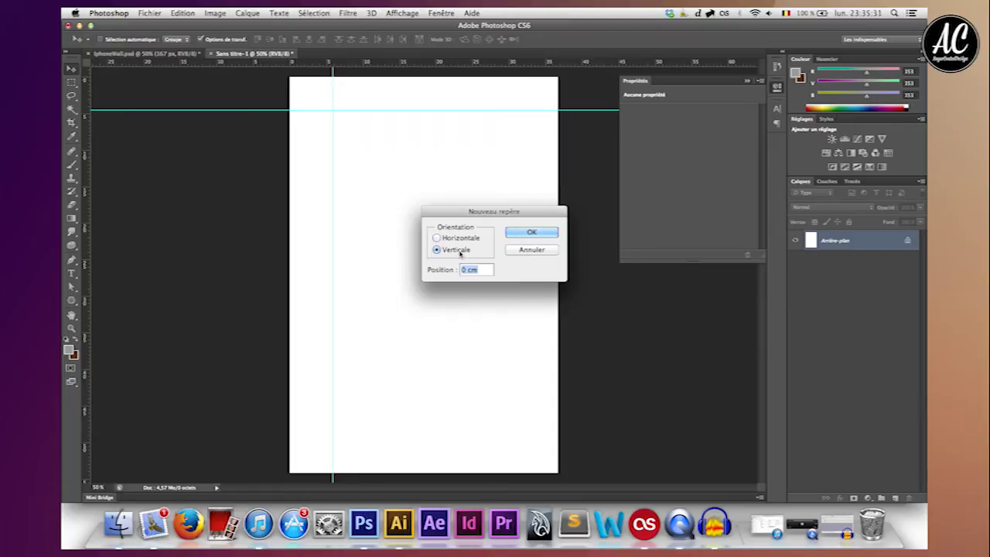
pyautogui.write('-1,5')
pyautogui.press('Return')
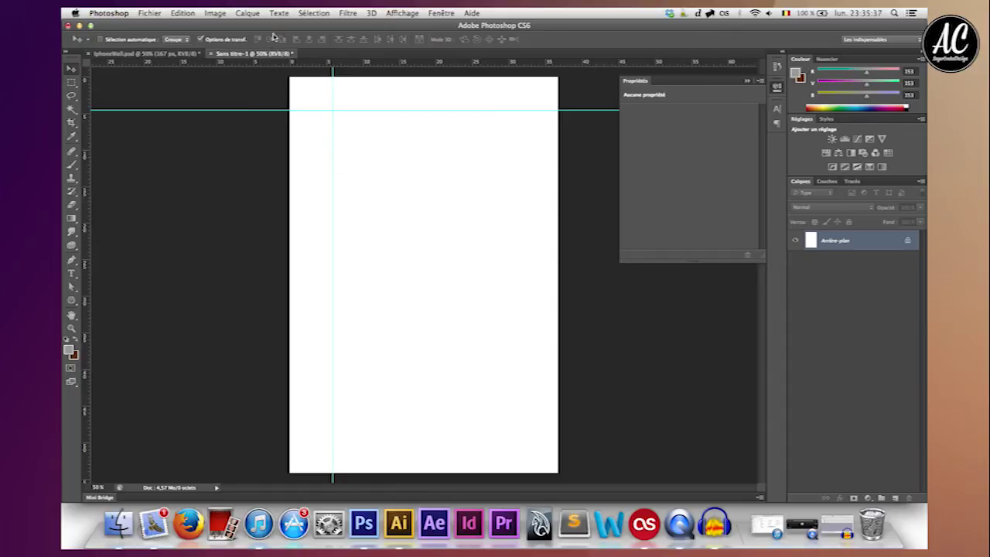
pyautogui.click(182, 14)
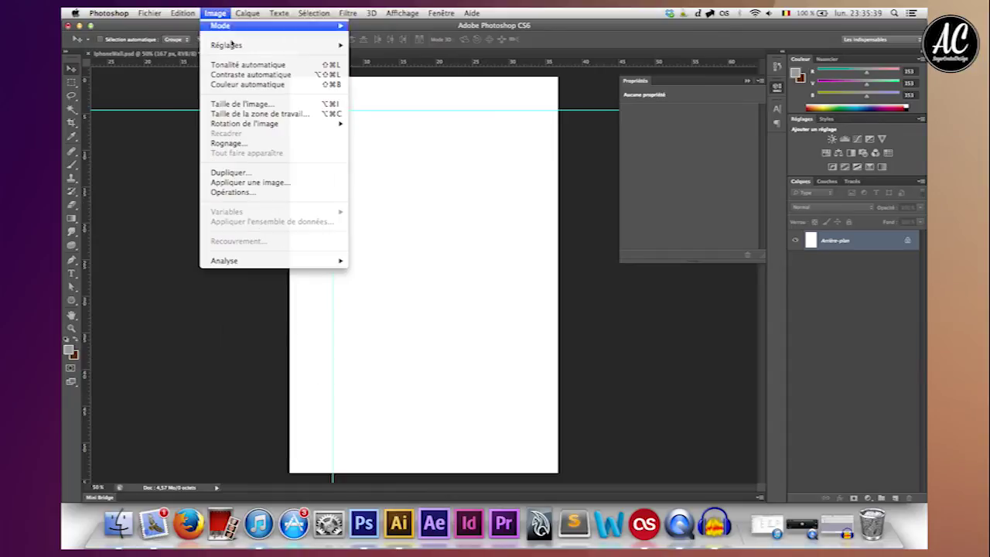
pyautogui.click(234, 105)
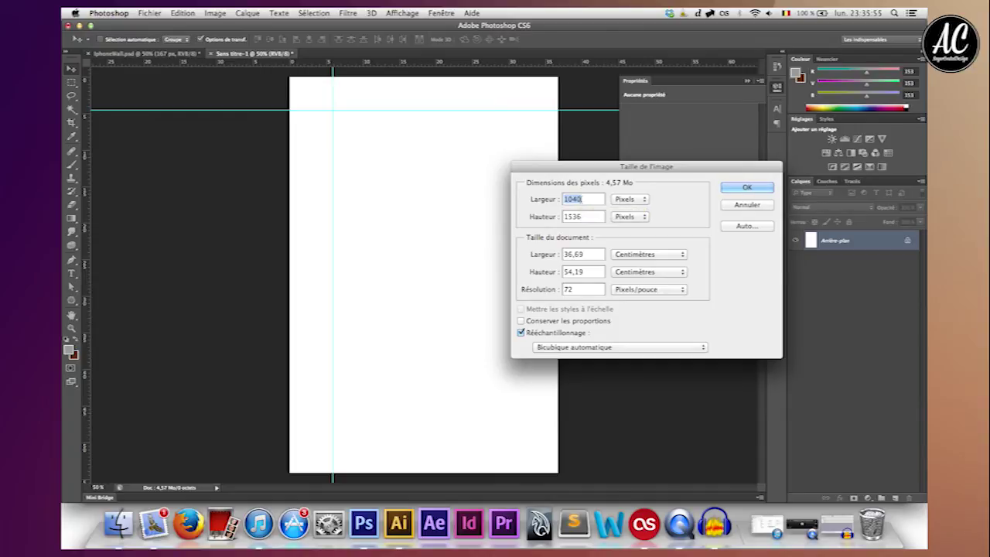
pyautogui.click(585, 199)
pyautogui.click(745, 206)
pyautogui.click(348, 13)
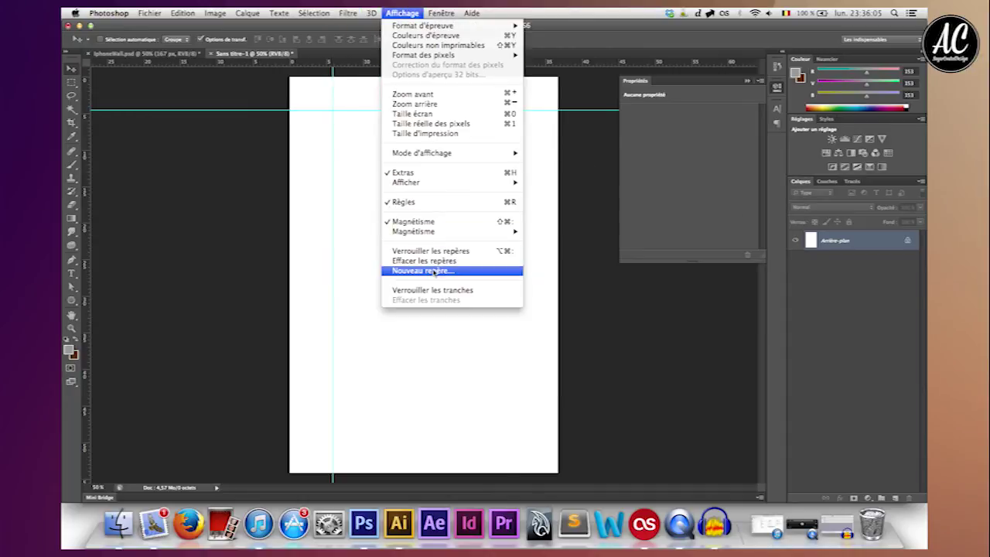
# Add a vertical guide at 873 px and confirm the 1536 px canvas height in Image Size.
pyautogui.click(434, 270)
pyautogui.write('873px')
pyautogui.press('Return')
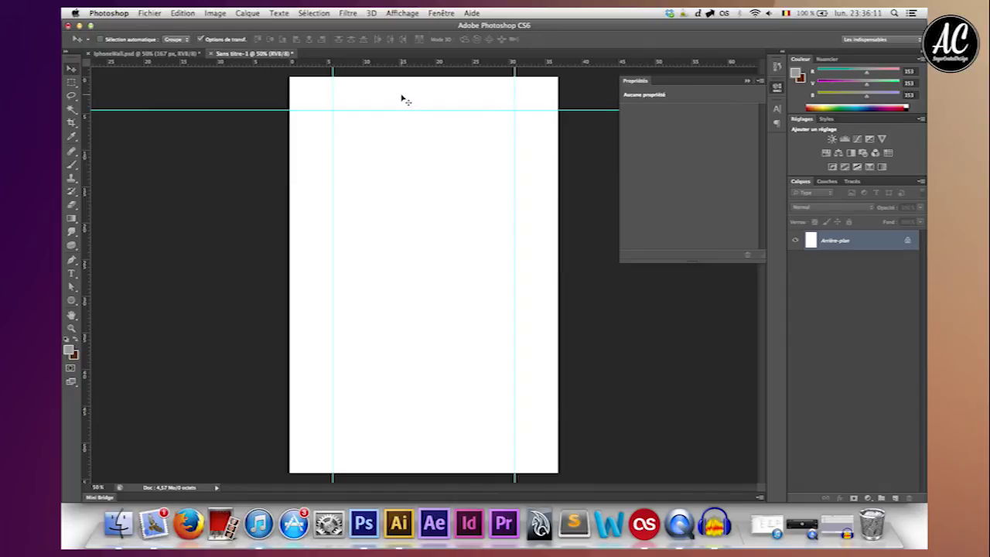
pyautogui.click(215, 13)
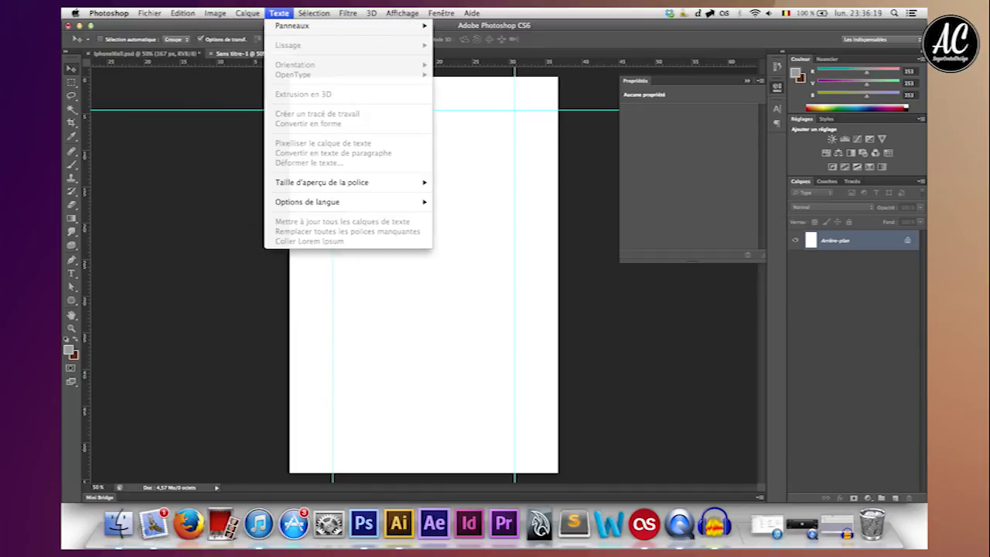
pyautogui.click(229, 105)
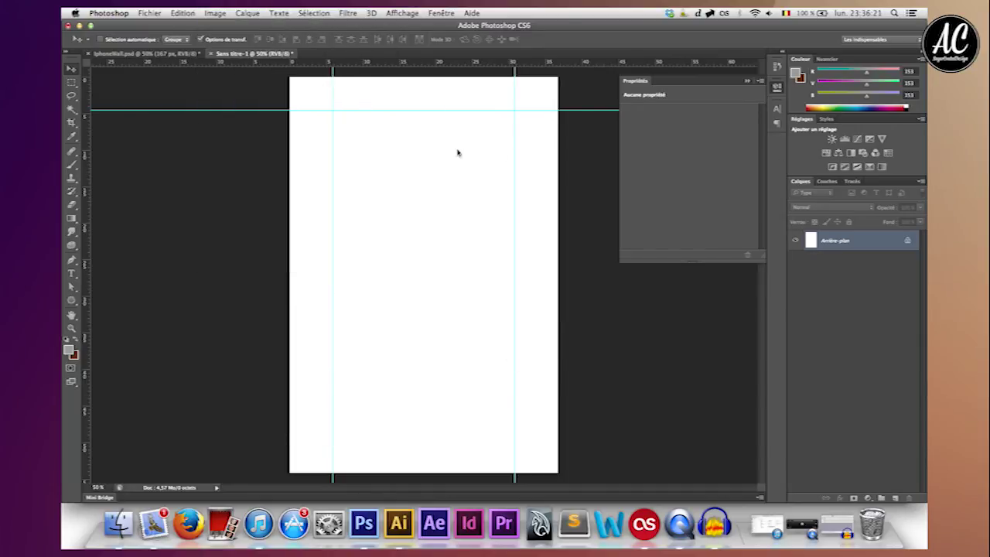
pyautogui.click(586, 222)
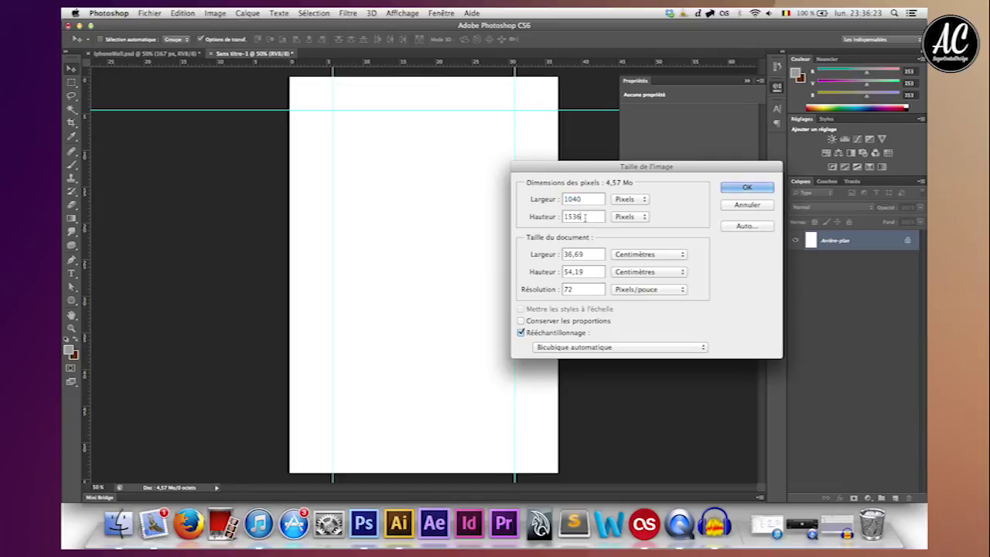
pyautogui.click(747, 206)
# Add a horizontal guide at 1406 px.
pyautogui.click(371, 13)
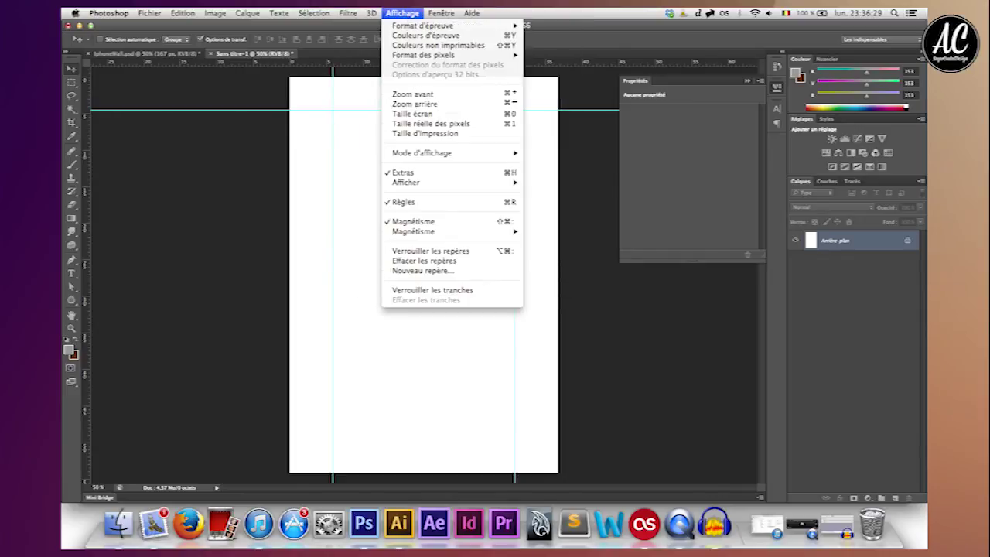
pyautogui.click(437, 282)
pyautogui.click(403, 13)
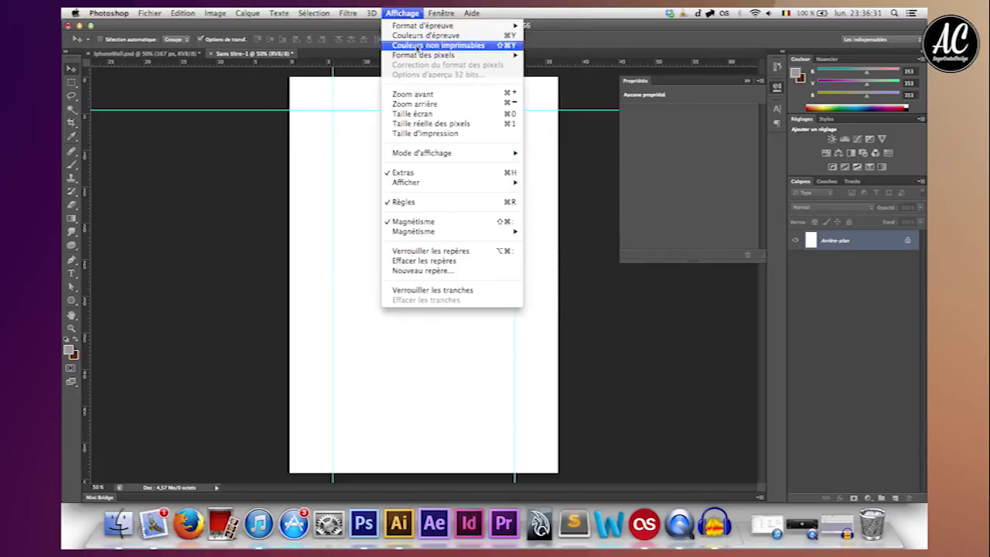
pyautogui.click(433, 272)
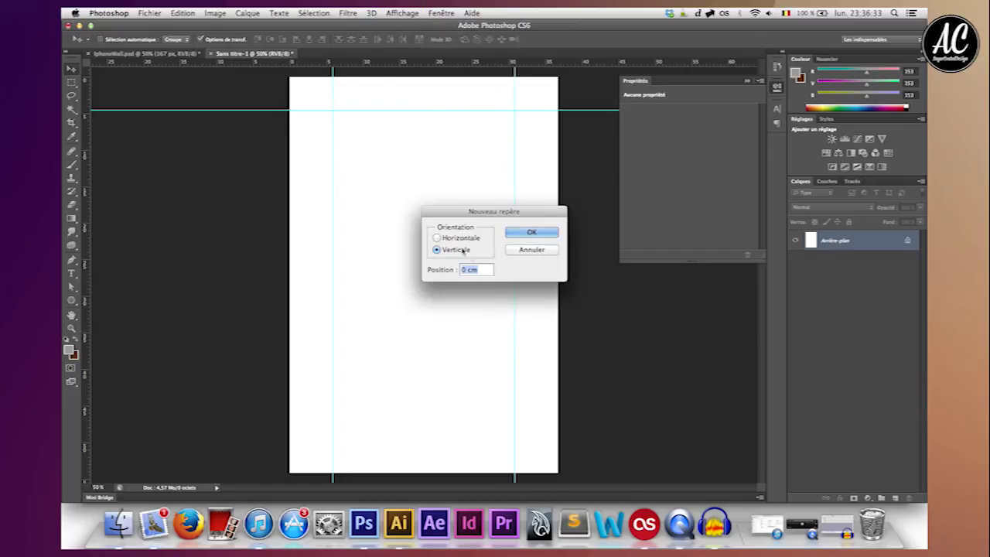
pyautogui.write('1406')
pyautogui.press('Return')
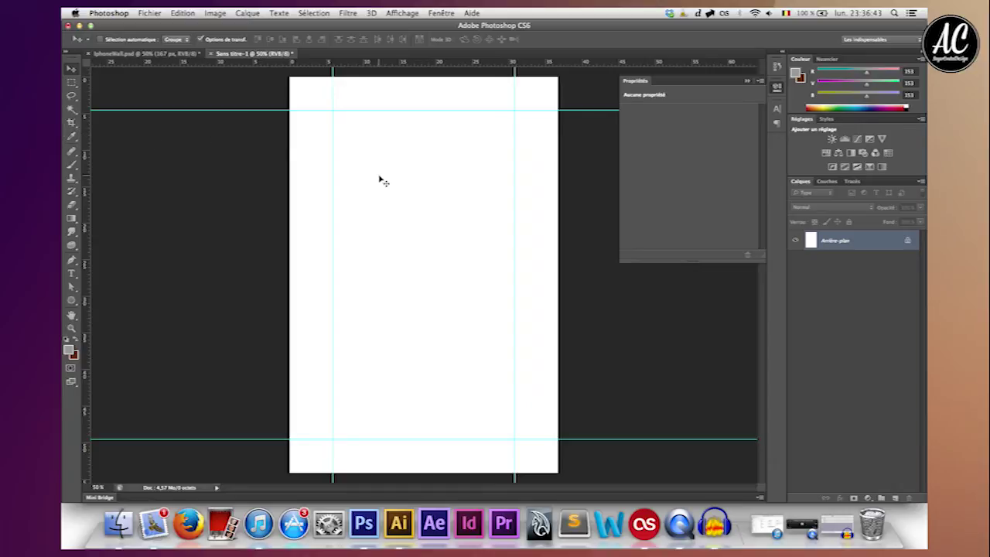
# Reset the marquee to Normal style and paint the left margin strip grey on new layer Calque 1.
pyautogui.click(71, 83)
pyautogui.moveTo(309, 195); pyautogui.dragTo(338, 283)
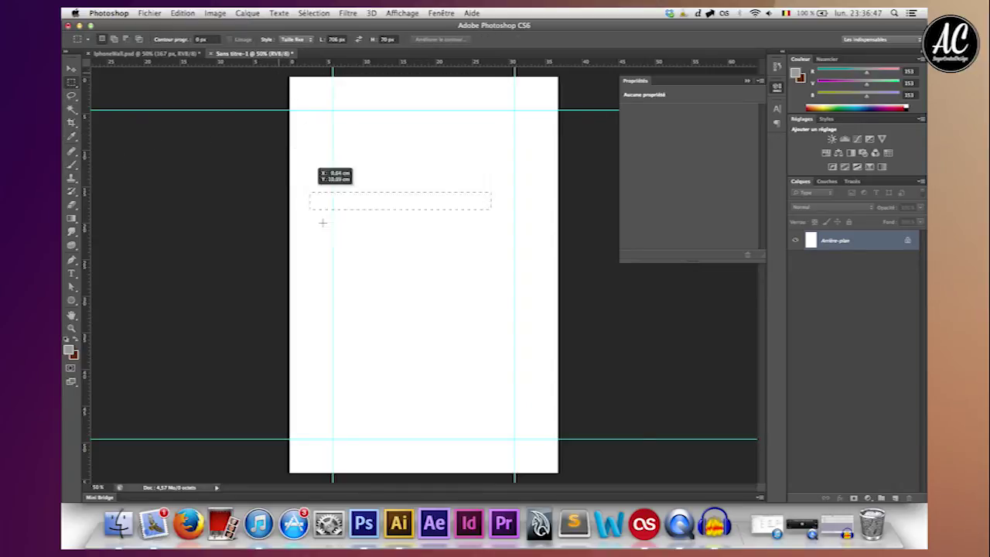
pyautogui.rightClick(348, 290)
pyautogui.click(364, 288)
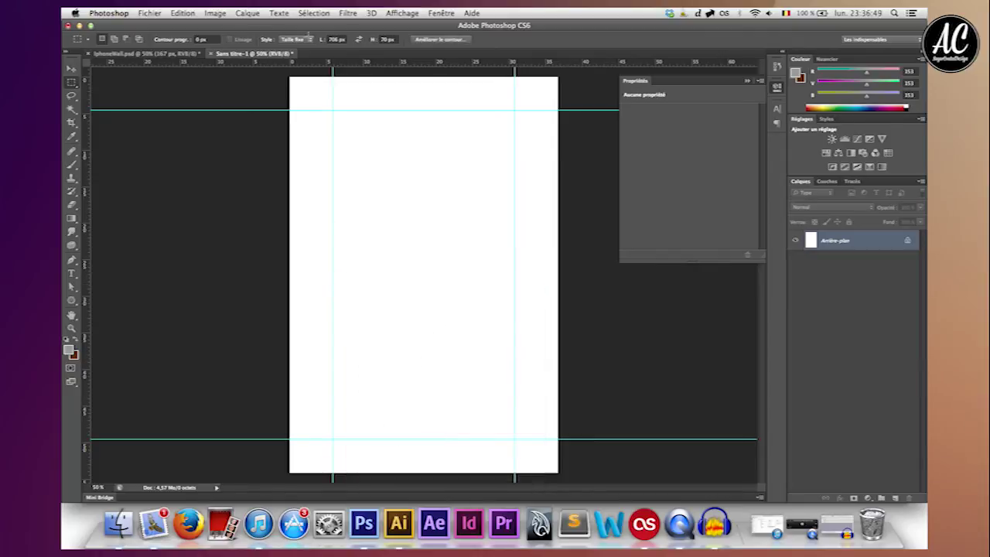
pyautogui.click(294, 39)
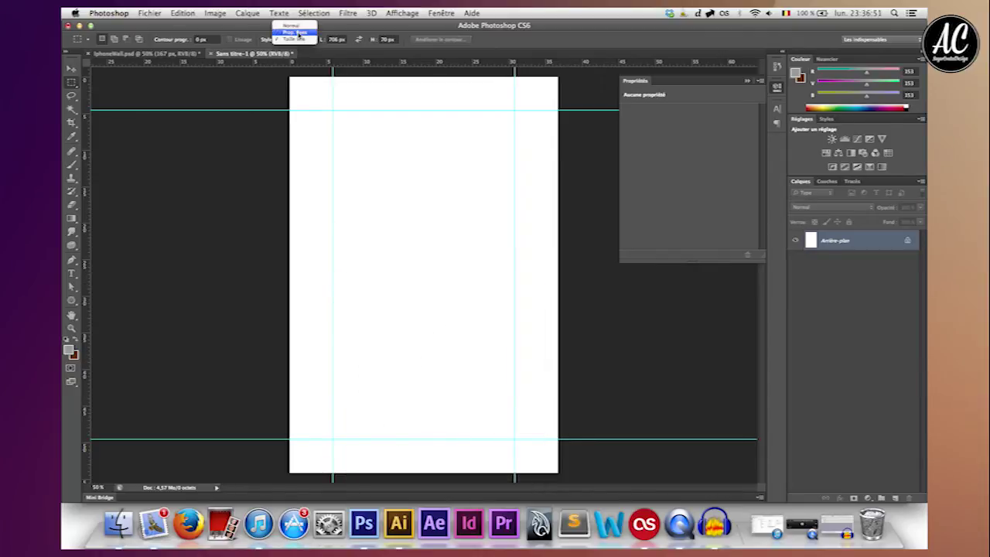
pyautogui.click(290, 26)
pyautogui.moveTo(280, 77); pyautogui.dragTo(333, 474)
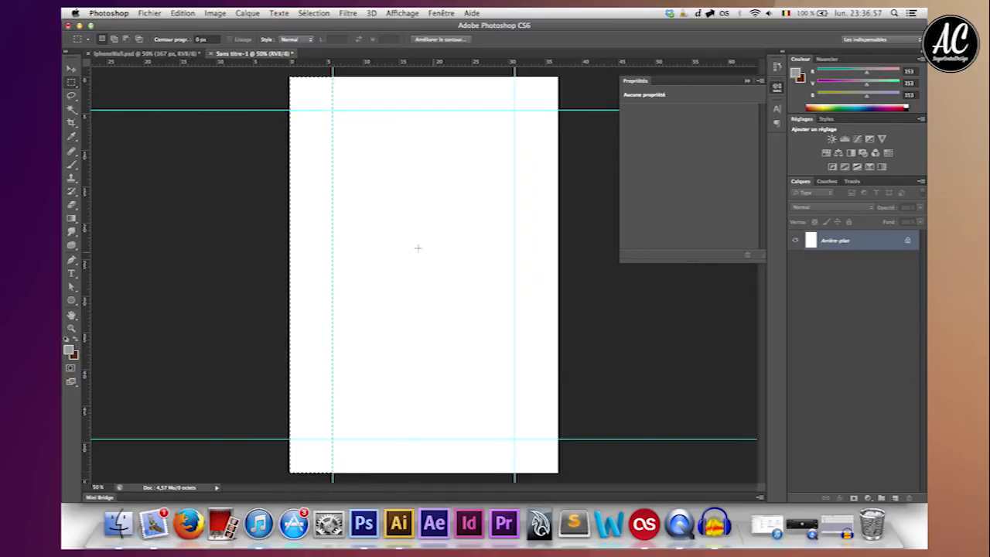
pyautogui.click(895, 498)
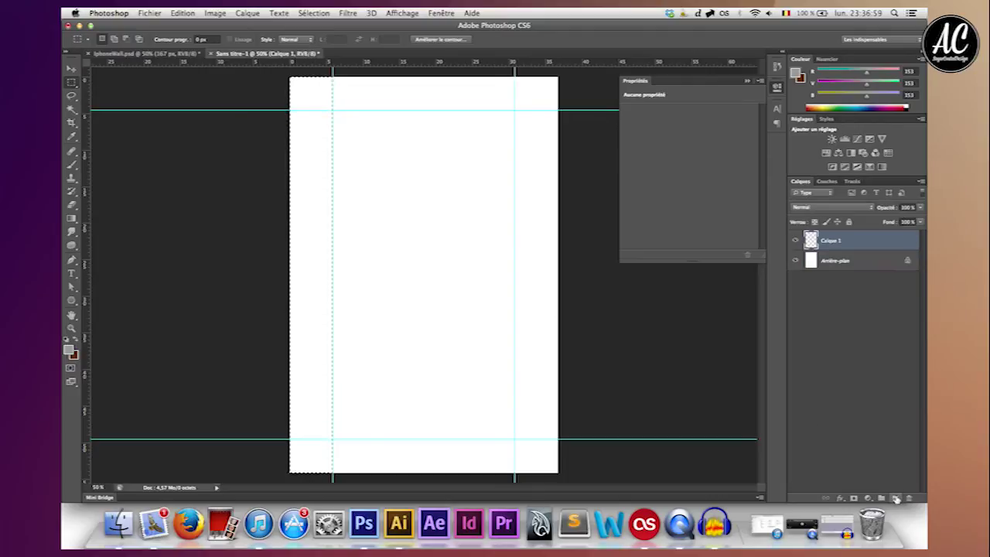
pyautogui.click(72, 164)
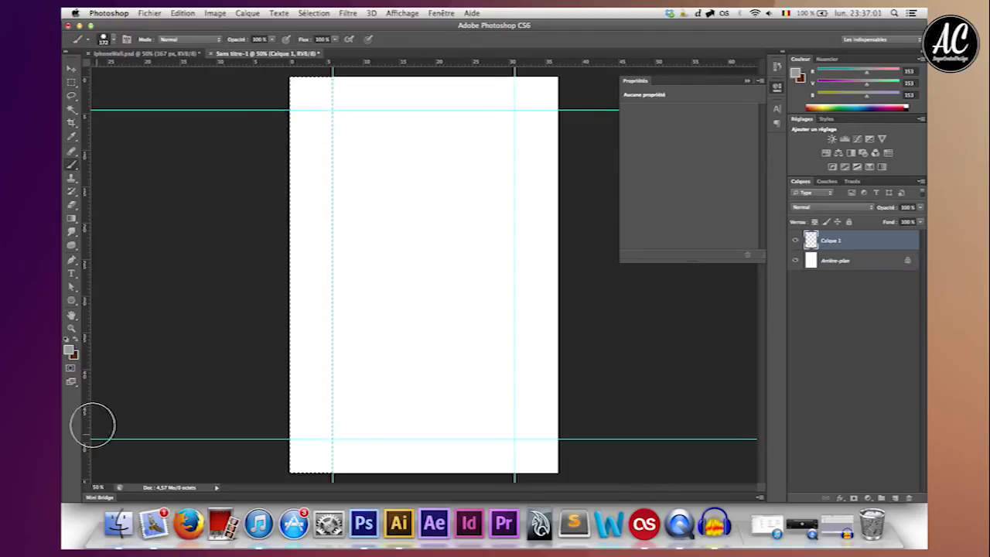
pyautogui.moveTo(355, 374); pyautogui.dragTo(292, 229)
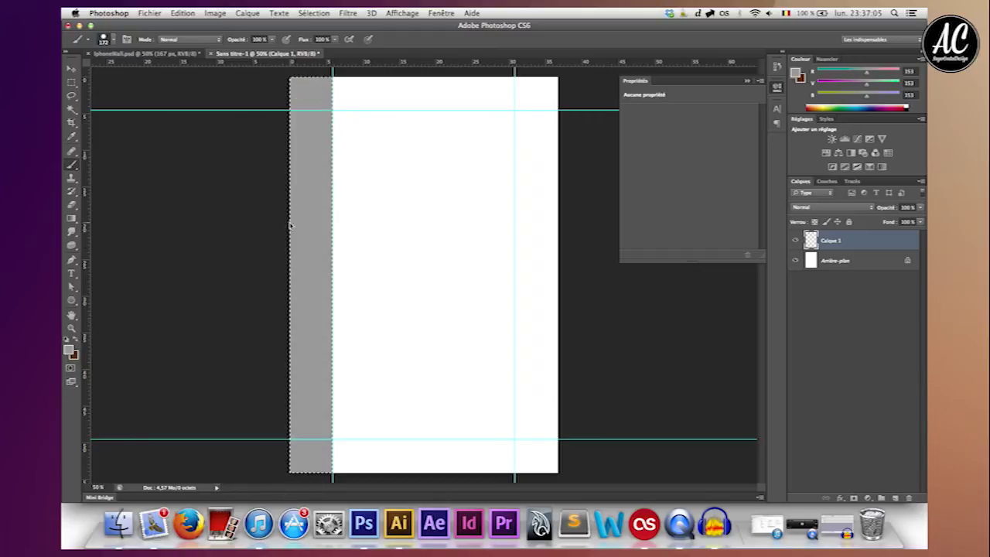
# Select and paint the top margin strip grey.
pyautogui.click(72, 84)
pyautogui.moveTo(288, 75)
pyautogui.mouseDown()
pyautogui.moveTo(543, 126)
pyautogui.moveTo(559, 110)
pyautogui.mouseUp()
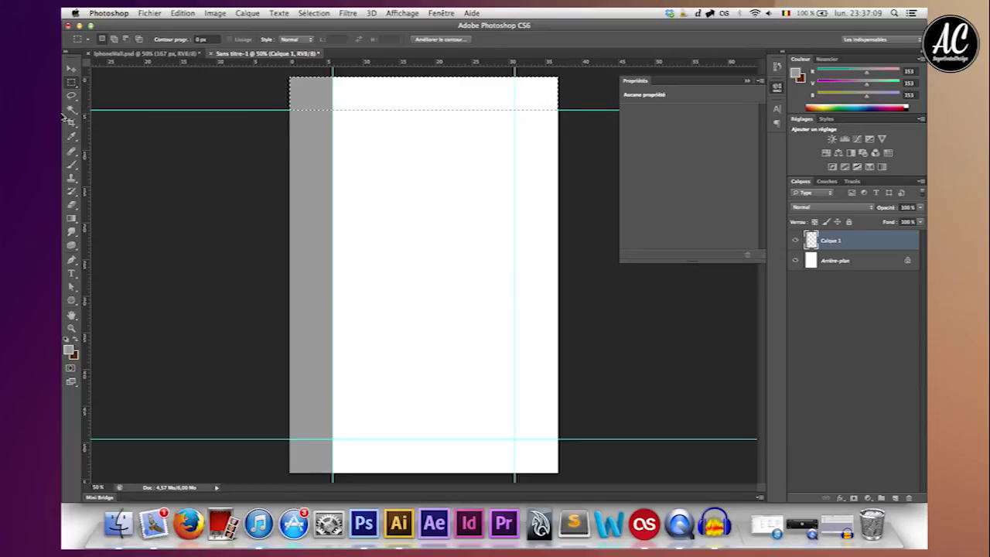
pyautogui.click(72, 165)
pyautogui.moveTo(341, 92); pyautogui.dragTo(441, 91)
pyautogui.moveTo(353, 122)
pyautogui.mouseDown()
pyautogui.moveTo(513, 88)
pyautogui.moveTo(572, 92)
pyautogui.mouseUp()
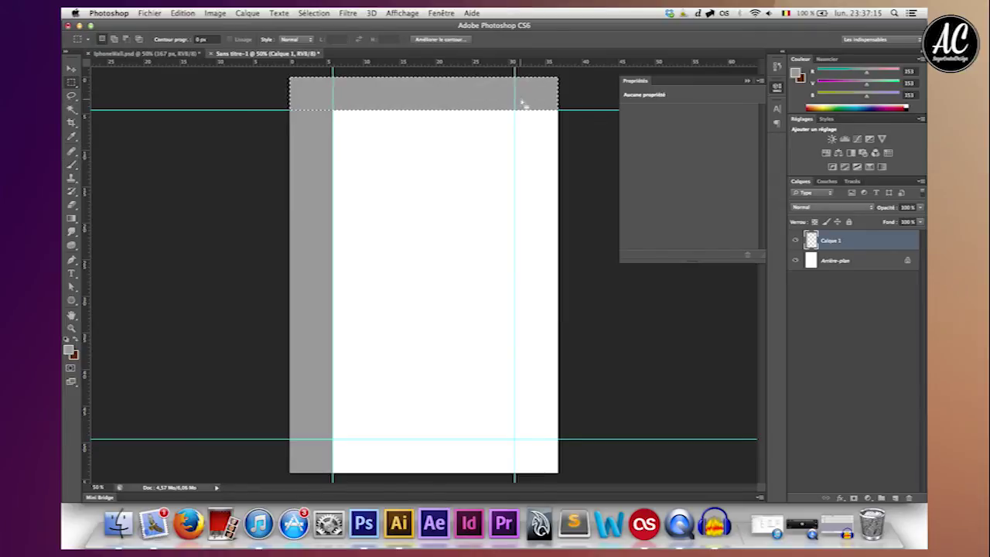
# Select and paint the right and bottom margin strips grey.
pyautogui.moveTo(558, 464); pyautogui.dragTo(516, 110)
pyautogui.click(72, 164)
pyautogui.moveTo(537, 203)
pyautogui.mouseDown()
pyautogui.moveTo(560, 133)
pyautogui.moveTo(526, 232)
pyautogui.moveTo(517, 464)
pyautogui.mouseUp()
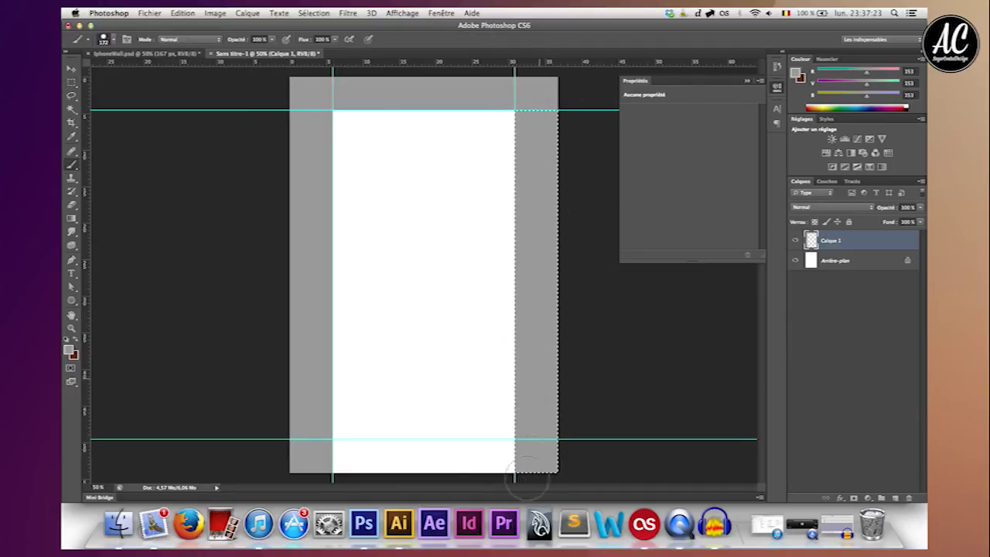
pyautogui.click(71, 82)
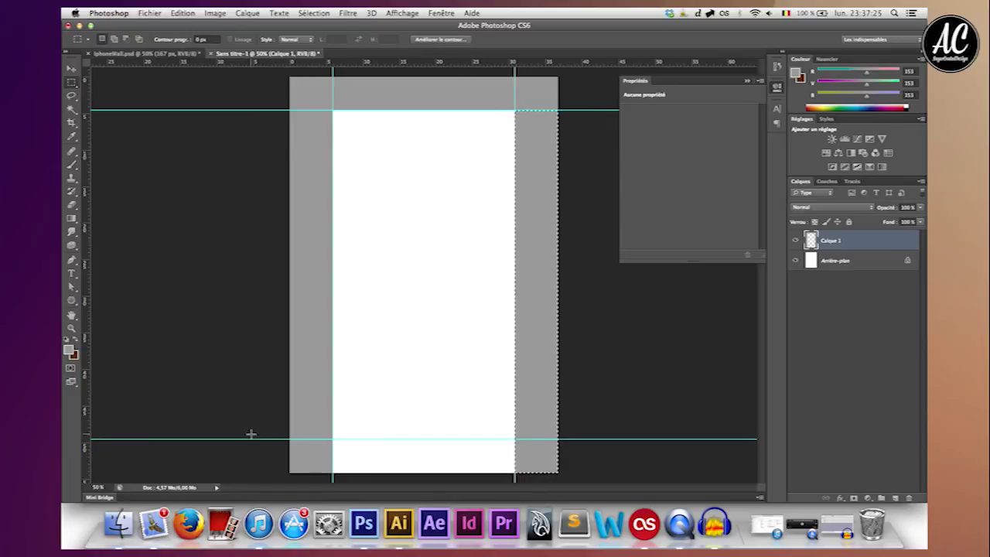
pyautogui.moveTo(261, 477); pyautogui.dragTo(558, 438)
pyautogui.press('b')
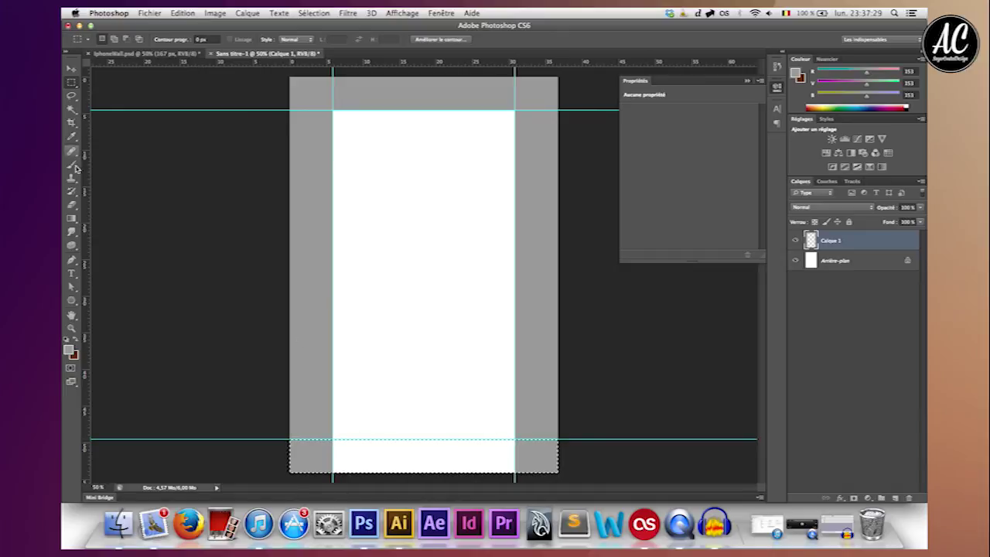
pyautogui.moveTo(344, 456); pyautogui.dragTo(564, 448)
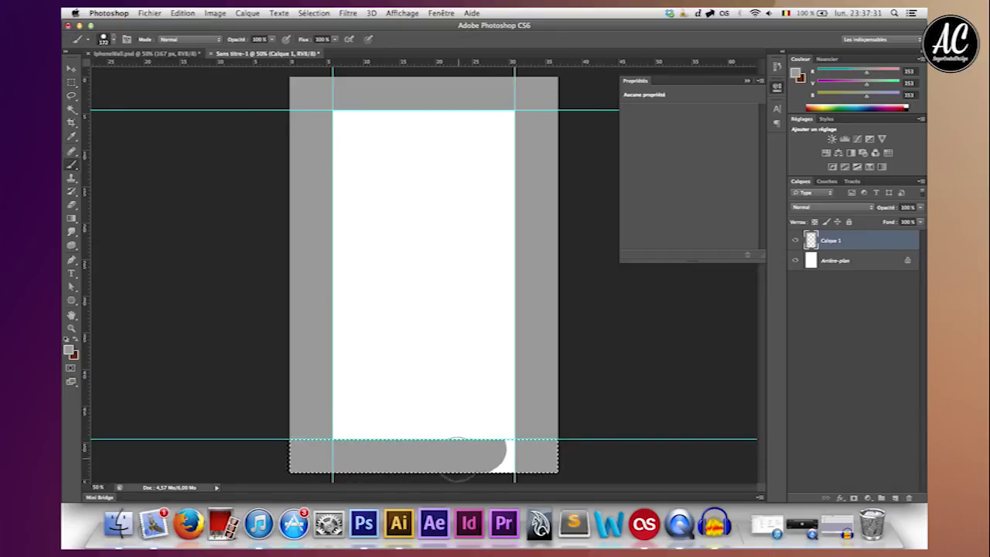
pyautogui.click(77, 82)
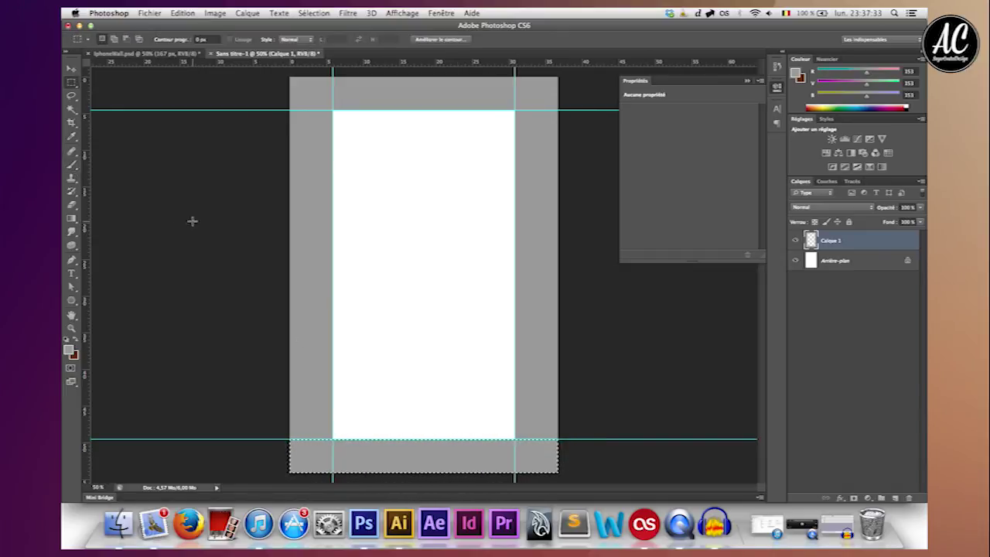
pyautogui.rightClick(380, 460)
# Set the marquee to Fixed Size 2000×70 px and place a selection along the top guide.
pyautogui.click(415, 307)
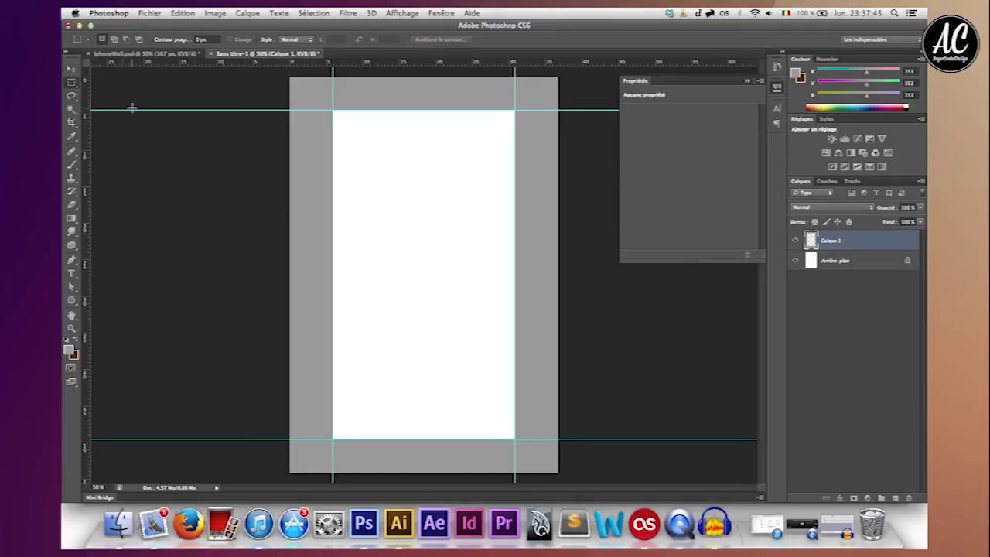
pyautogui.click(295, 39)
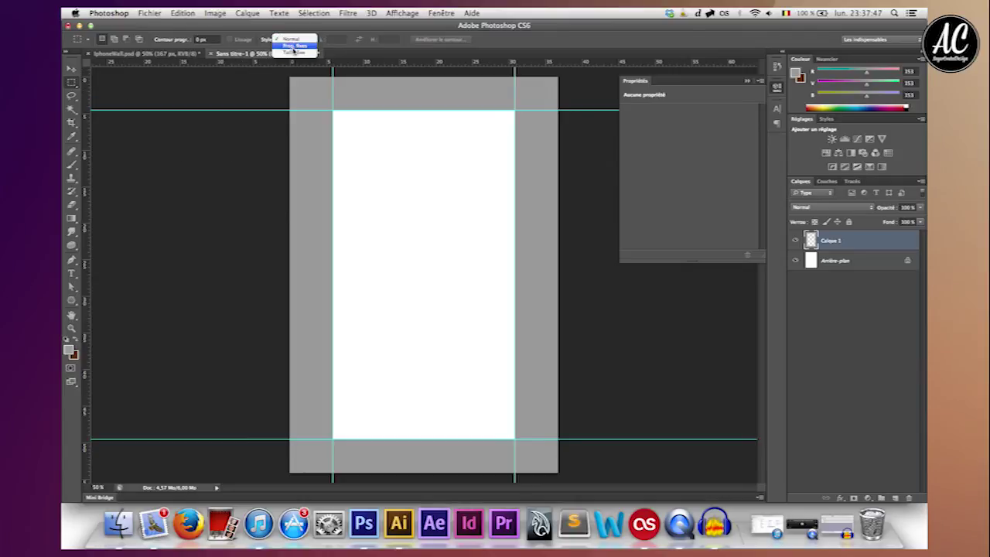
pyautogui.click(293, 52)
pyautogui.doubleClick(343, 39)
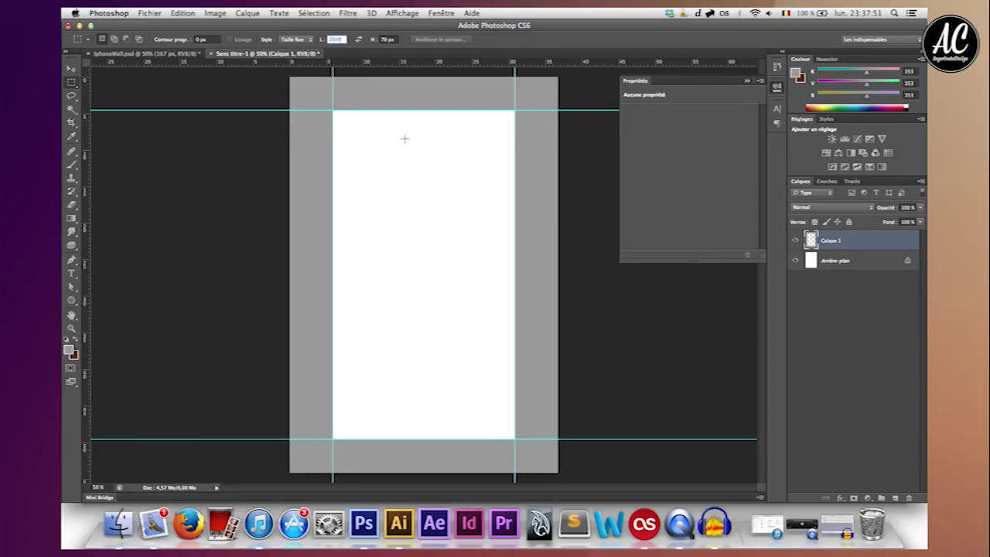
pyautogui.click(387, 38)
pyautogui.moveTo(332, 111); pyautogui.dragTo(290, 111)
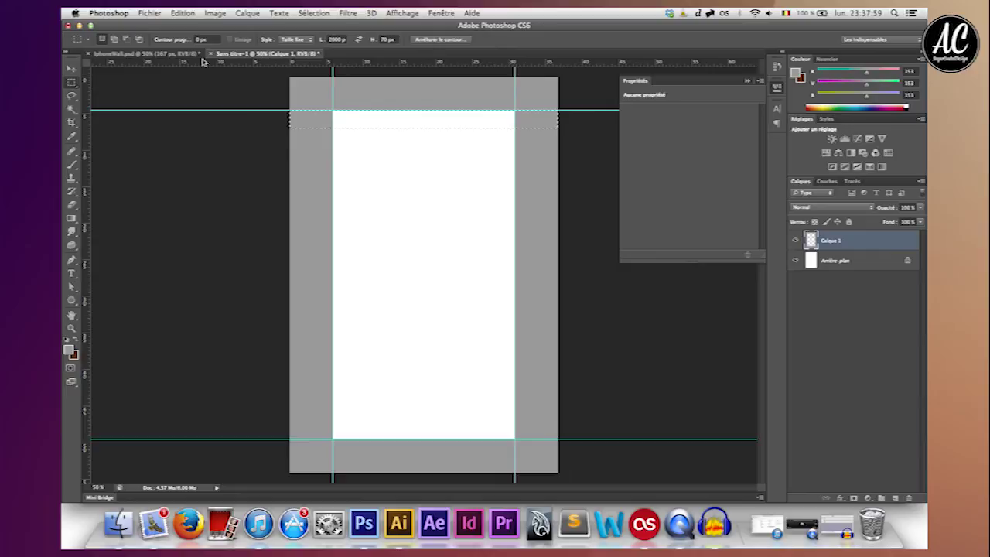
# Add new layer Calque 2 with a brown foreground and move it below Calque 1.
pyautogui.click(895, 499)
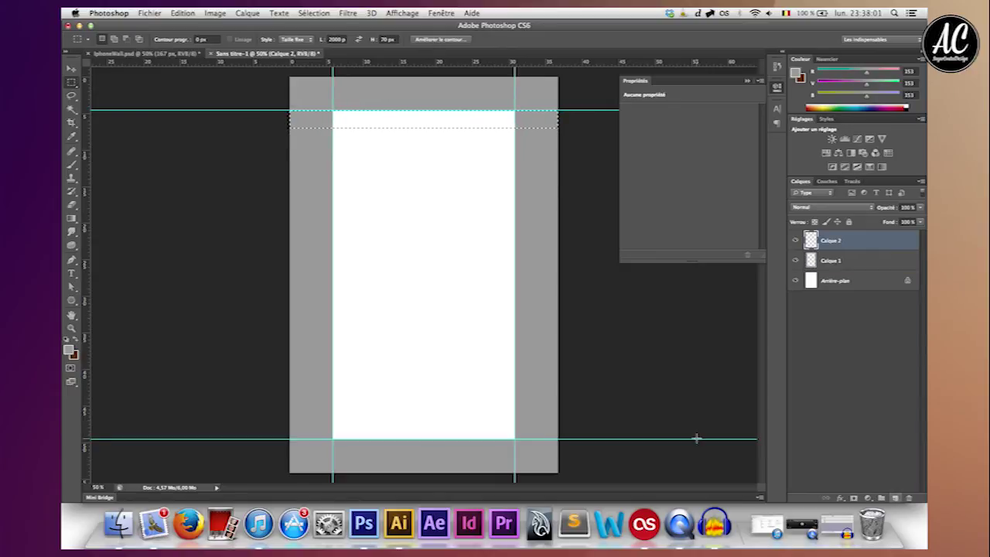
pyautogui.click(74, 341)
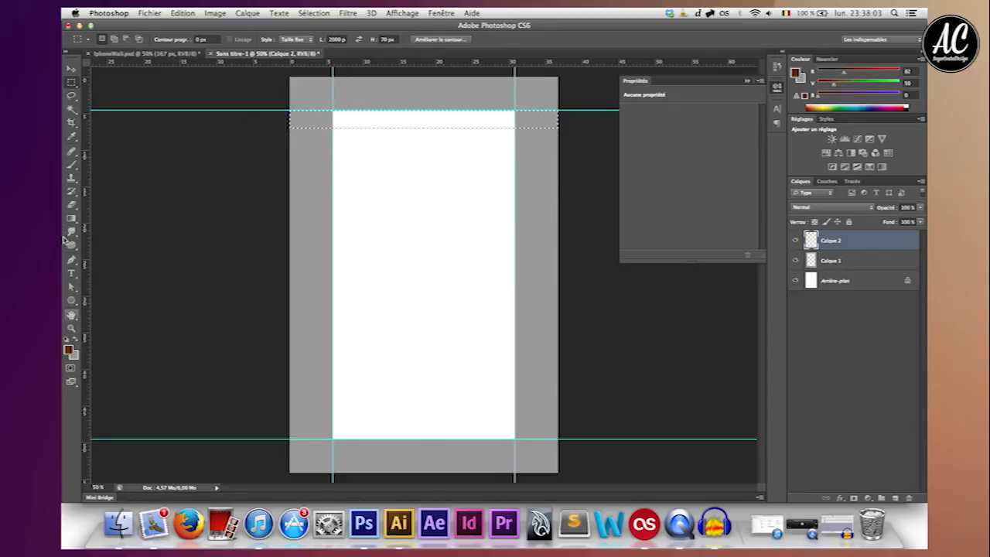
pyautogui.click(72, 164)
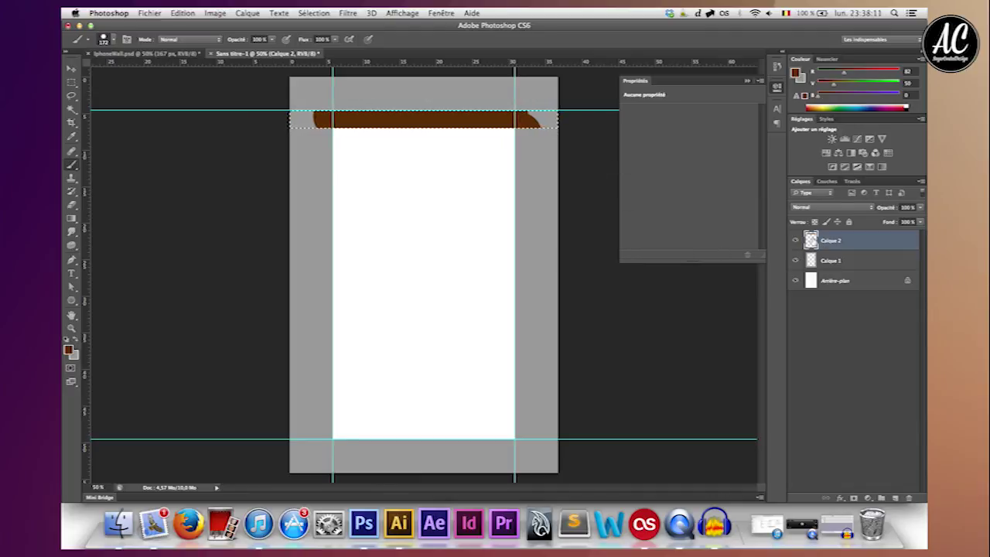
pyautogui.moveTo(813, 241); pyautogui.dragTo(814, 268)
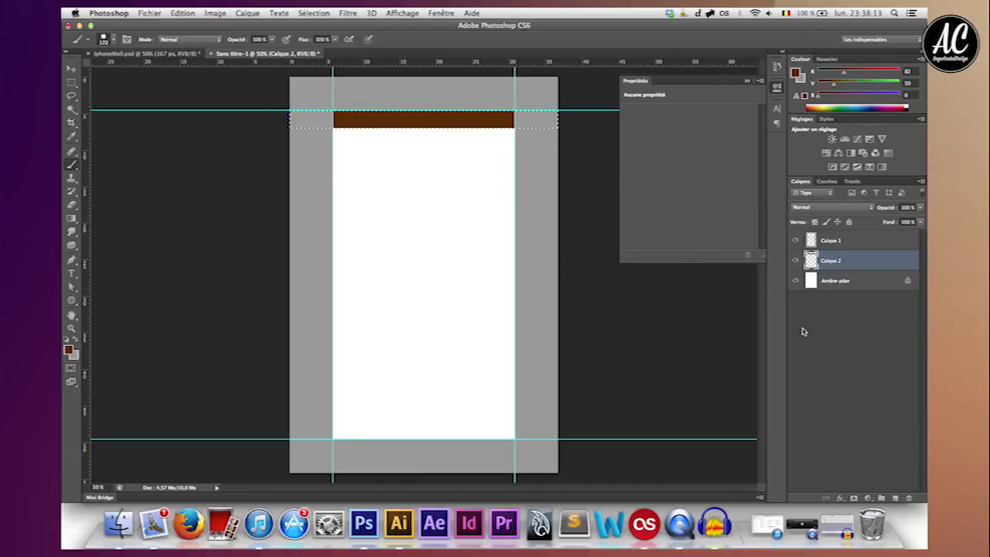
pyautogui.click(71, 82)
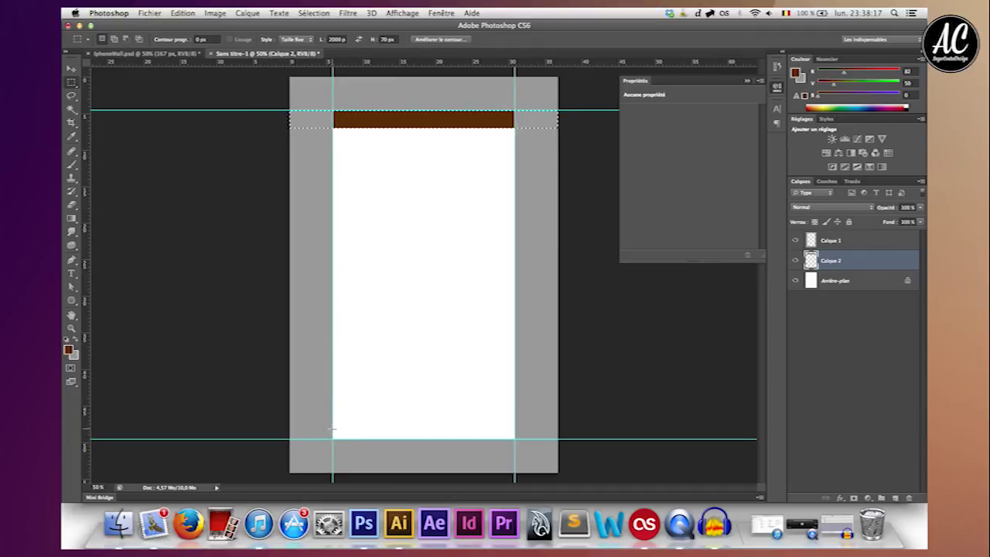
# Paint a brown band inside a fixed-size selection along the bottom guide.
pyautogui.hotkey('ctrl', '+')
pyautogui.scroll(-5, 333, 427)
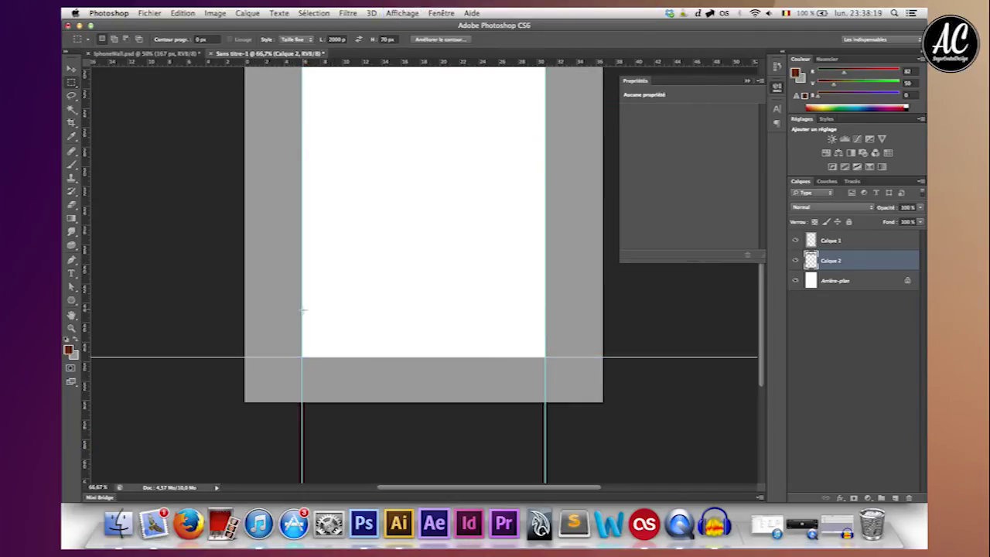
pyautogui.click(301, 334)
pyautogui.hotkey('ctrl', '+')
pyautogui.hotkey('ctrl', '+')
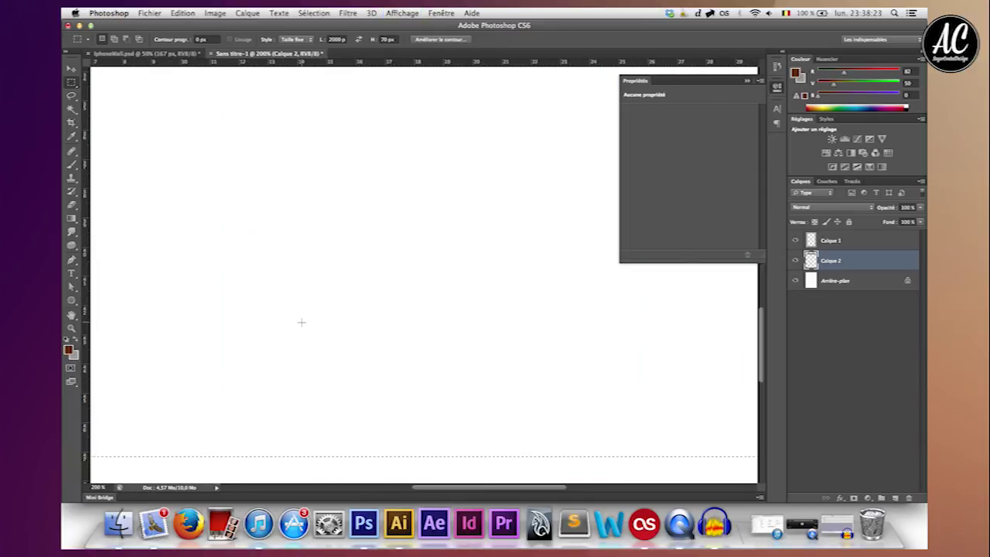
pyautogui.scroll(-3, 302, 322)
pyautogui.hotkey('ctrl', '-')
pyautogui.hotkey('ctrl', '-')
pyautogui.click(246, 290)
pyautogui.click(71, 164)
pyautogui.click(330, 300)
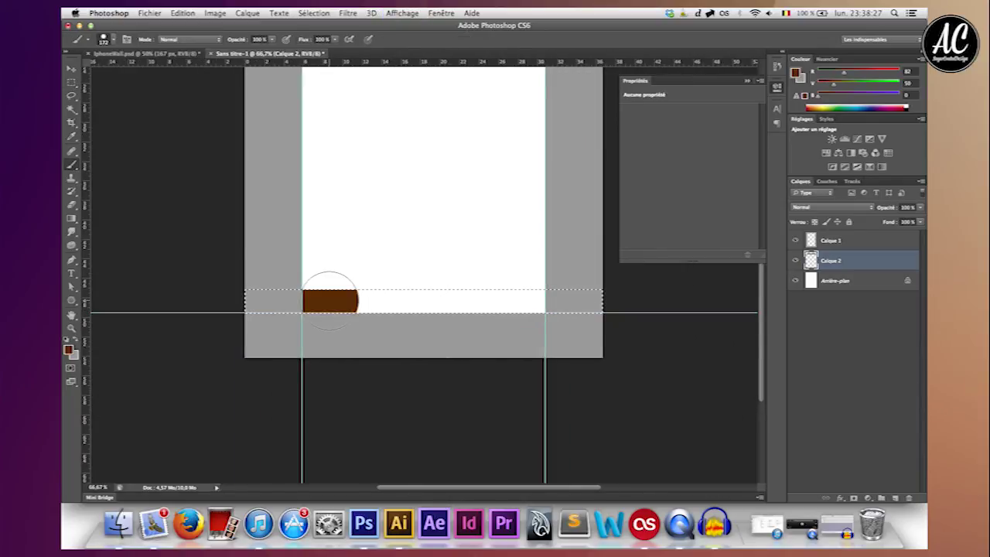
pyautogui.moveTo(330, 300); pyautogui.dragTo(427, 289)
pyautogui.hotkey('ctrl', '-')
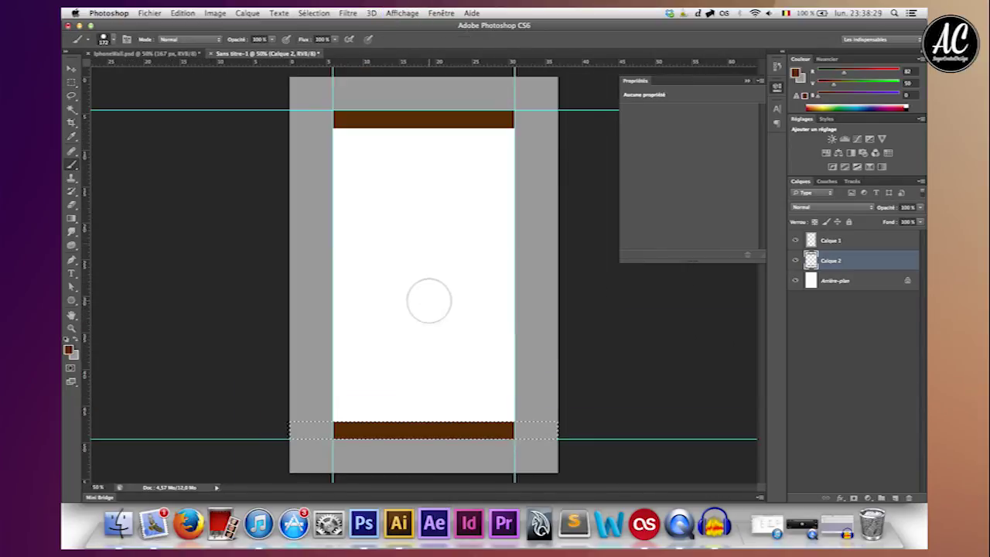
# Hide the grey frame layer Calque 1.
pyautogui.click(71, 82)
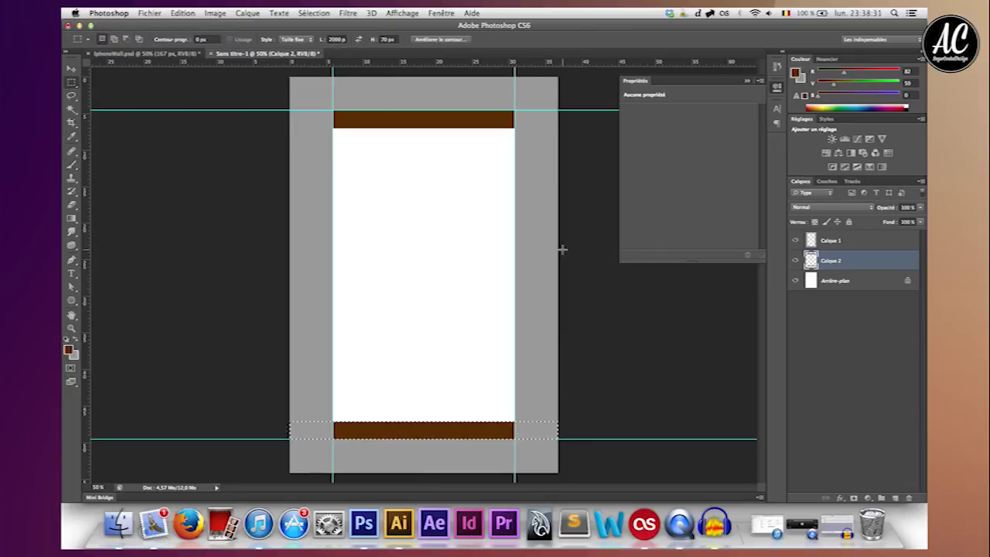
pyautogui.click(824, 317)
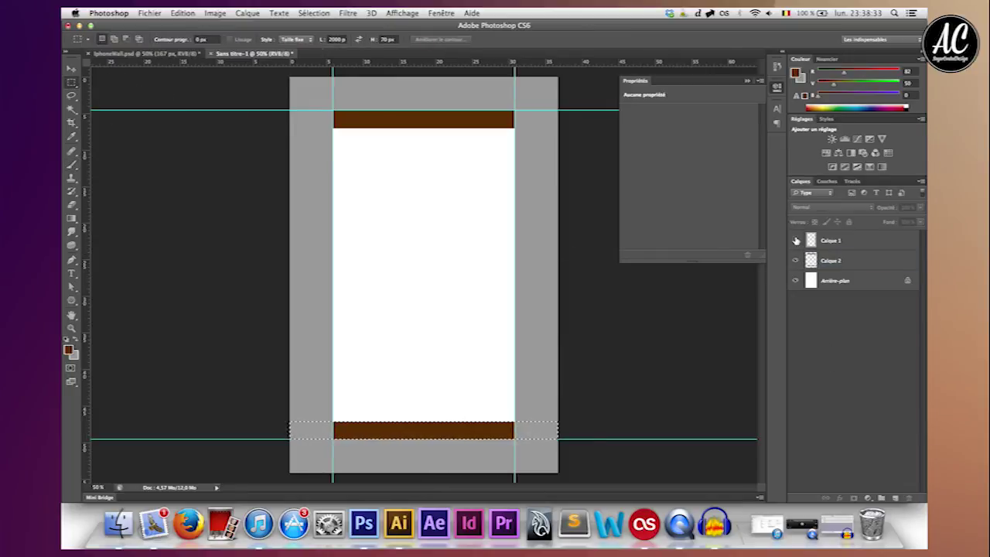
pyautogui.click(796, 241)
pyautogui.press('Return')
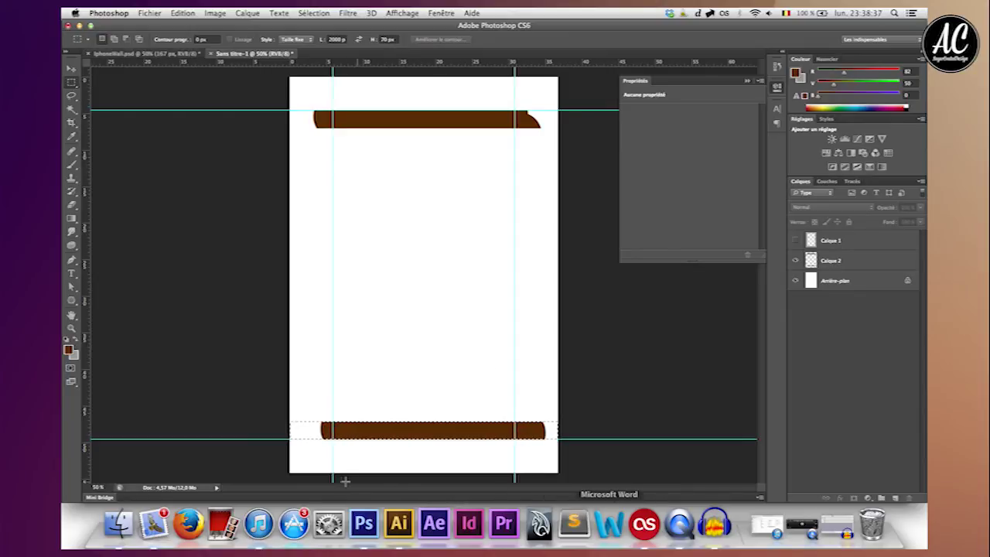
# In Illustrator, try selecting the Apple logo and dimension arrows, then deselect.
pyautogui.click(398, 523)
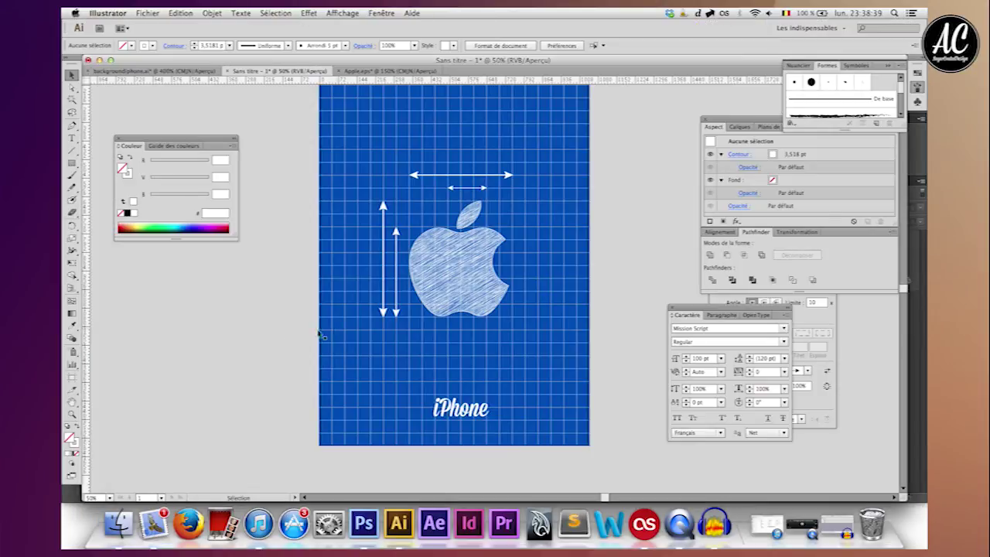
pyautogui.moveTo(266, 318); pyautogui.dragTo(266, 419)
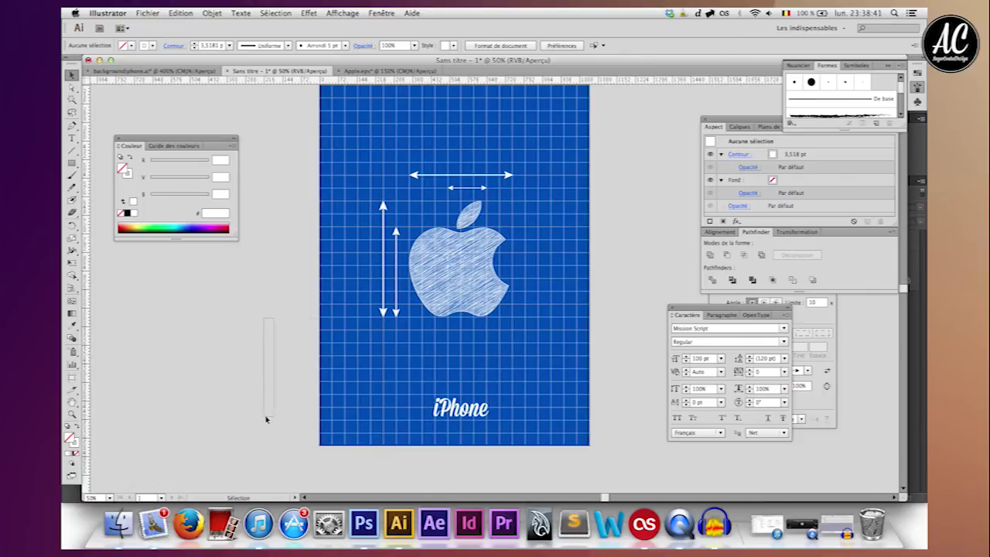
pyautogui.hotkey('ctrl', '-')
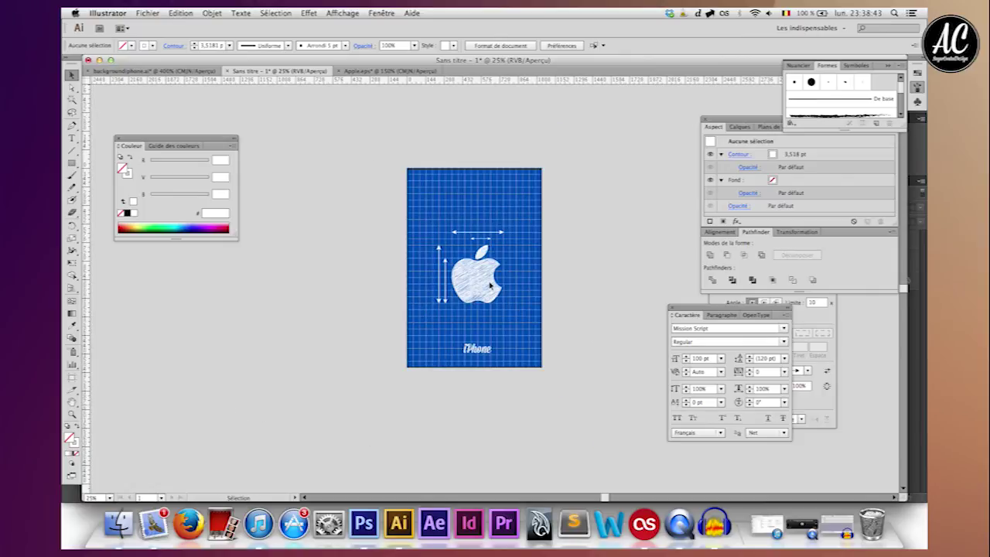
pyautogui.click(490, 286)
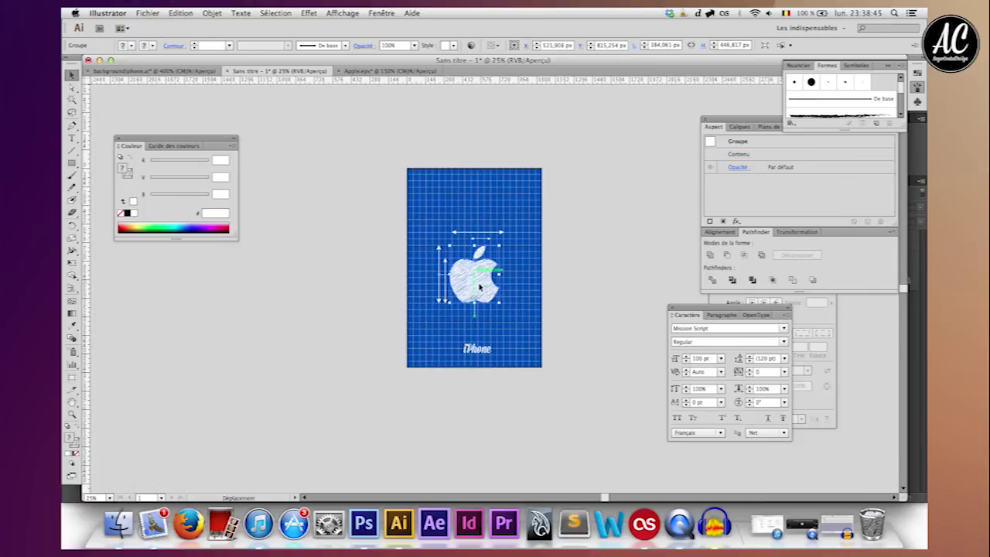
pyautogui.hotkey('ctrl', '+')
pyautogui.click(480, 288)
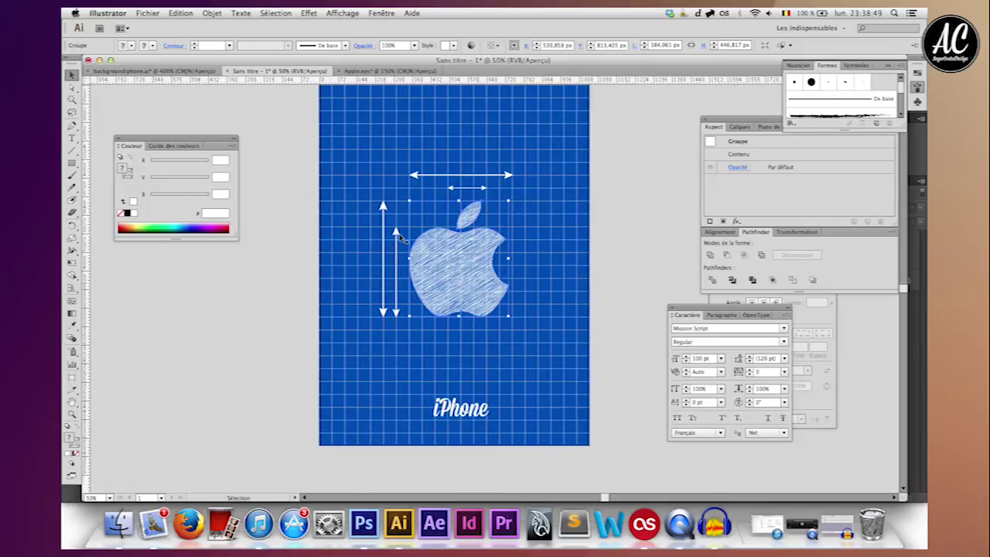
pyautogui.keyDown('shift'); pyautogui.click(383, 234); pyautogui.keyUp('shift')
pyautogui.keyDown('shift'); pyautogui.click(385, 236); pyautogui.keyUp('shift')
pyautogui.keyDown('shift'); pyautogui.click(463, 188); pyautogui.keyUp('shift')
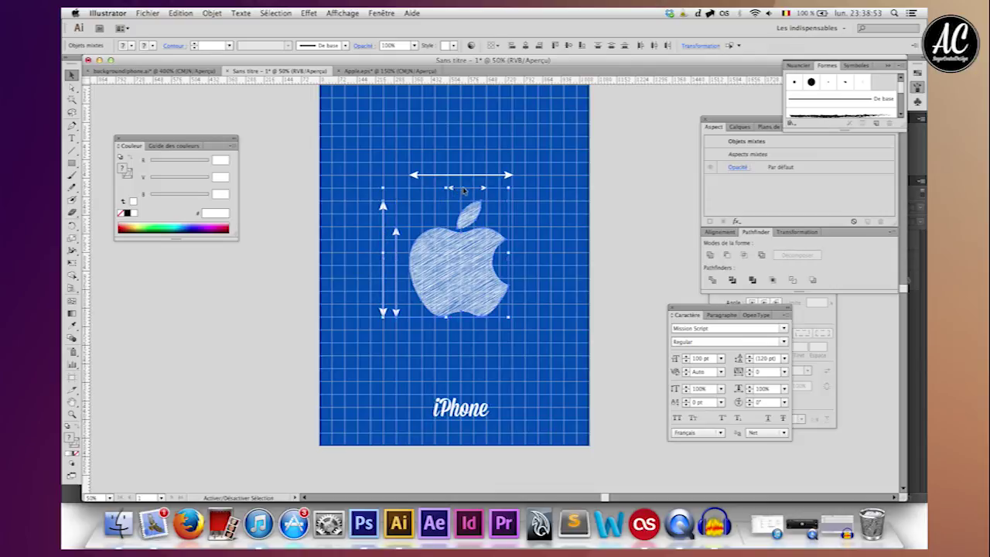
pyautogui.click(460, 178)
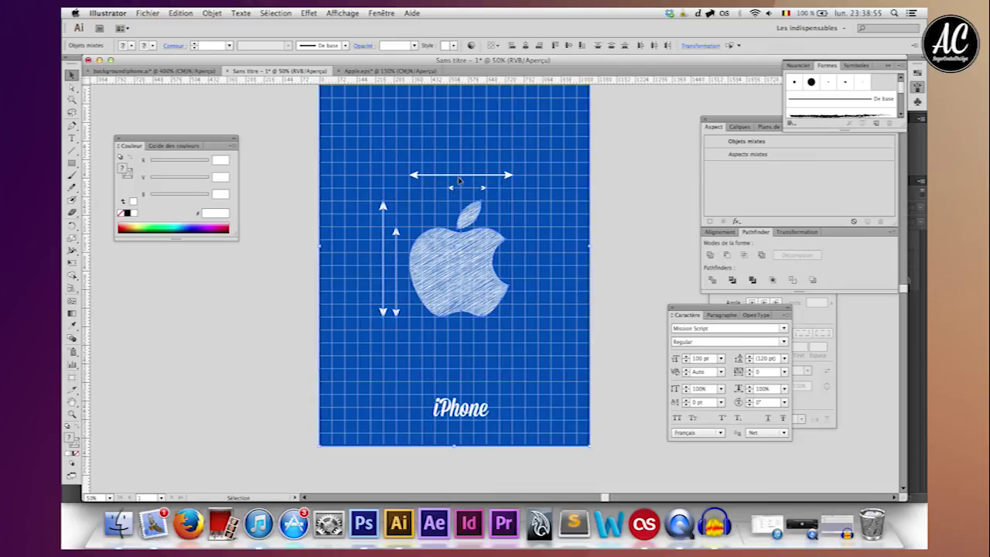
pyautogui.click(395, 255)
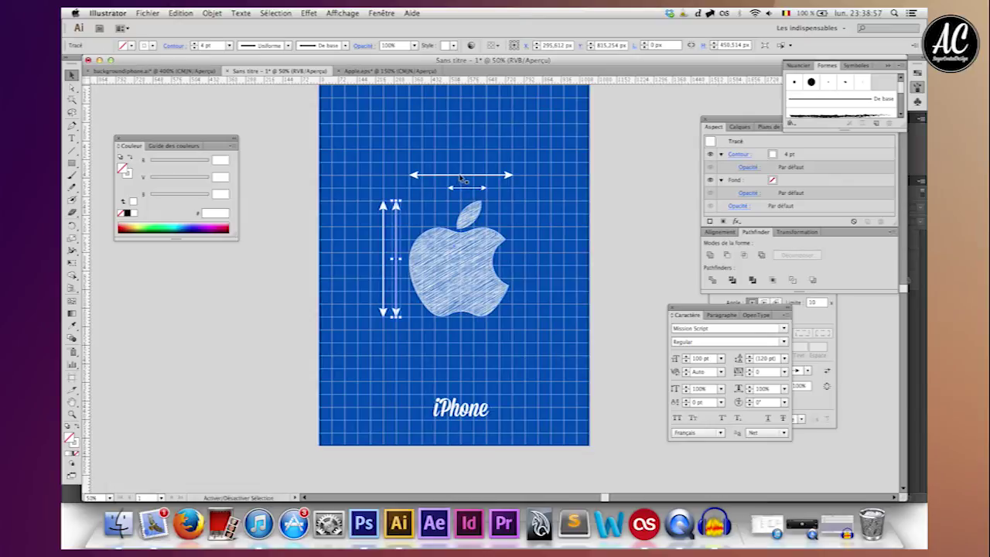
pyautogui.click(461, 179)
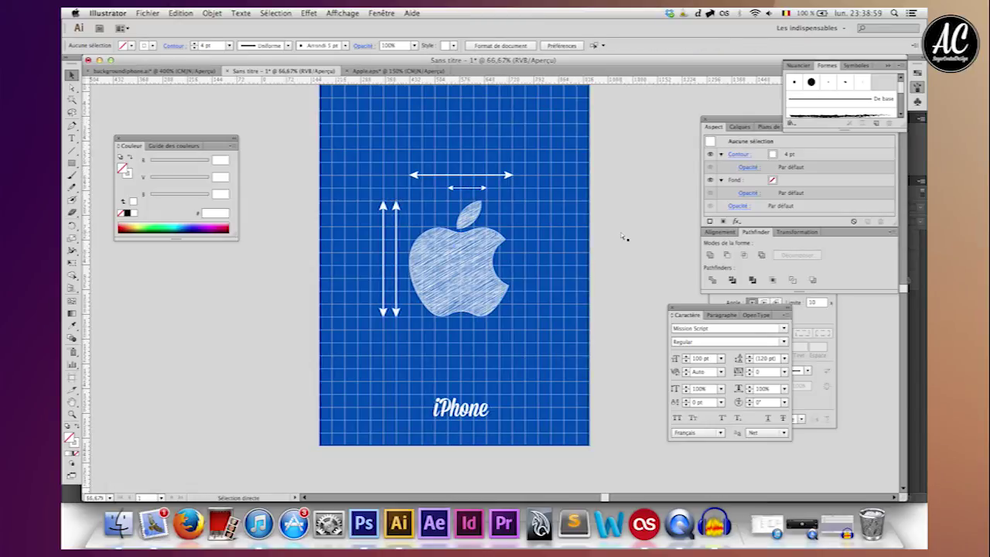
# Select the Apple logo with its three dimension arrows and move them left off the artboard.
pyautogui.press('super+1')
pyautogui.click(422, 237)
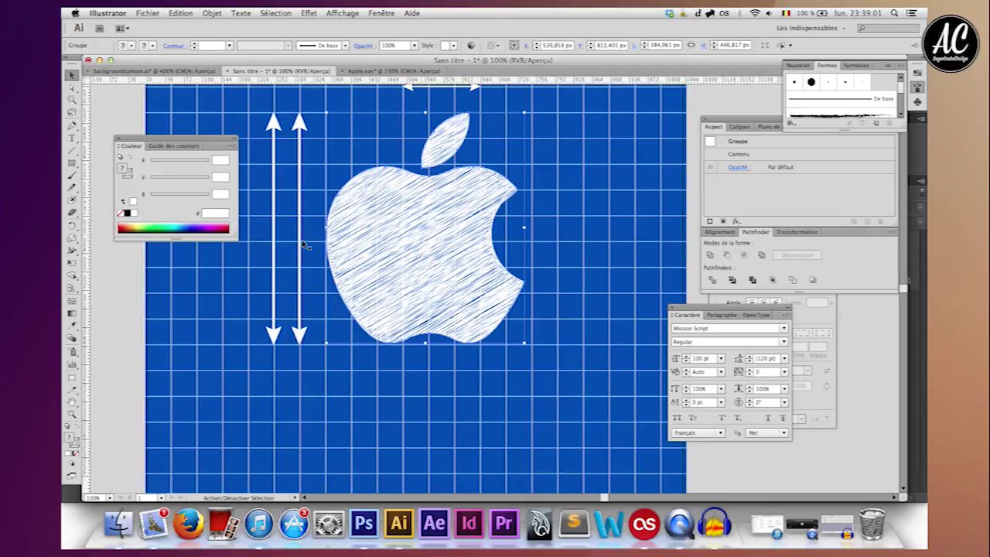
pyautogui.keyDown('shift'); pyautogui.click(300, 241); pyautogui.keyUp('shift')
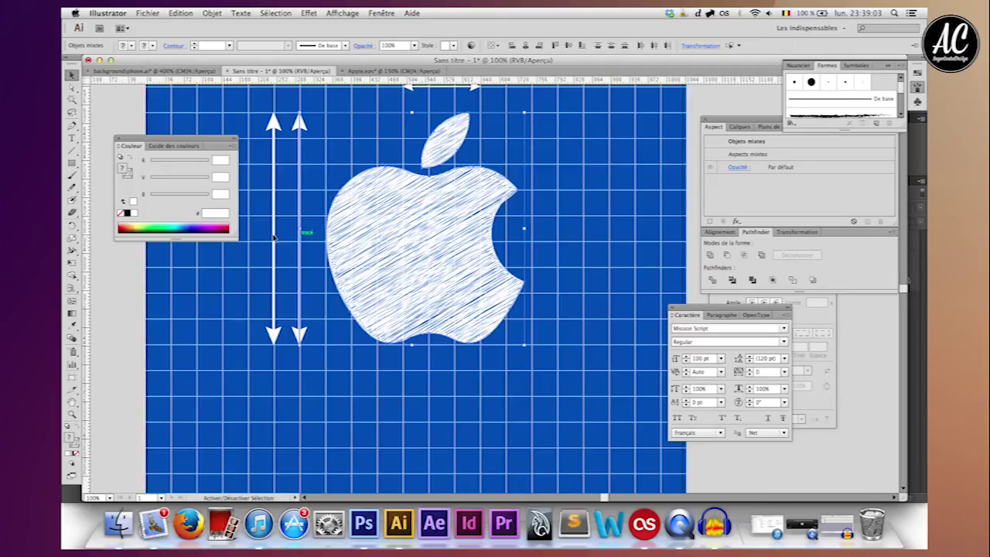
pyautogui.keyDown('shift'); pyautogui.click(274, 237); pyautogui.keyUp('shift')
pyautogui.scroll(5, 279, 237)
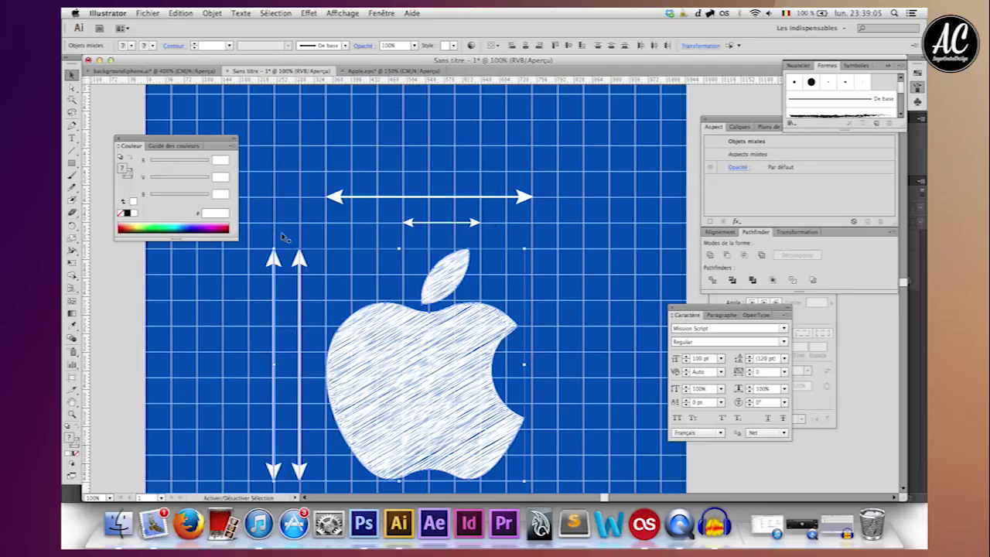
pyautogui.keyDown('shift'); pyautogui.click(429, 223); pyautogui.keyUp('shift')
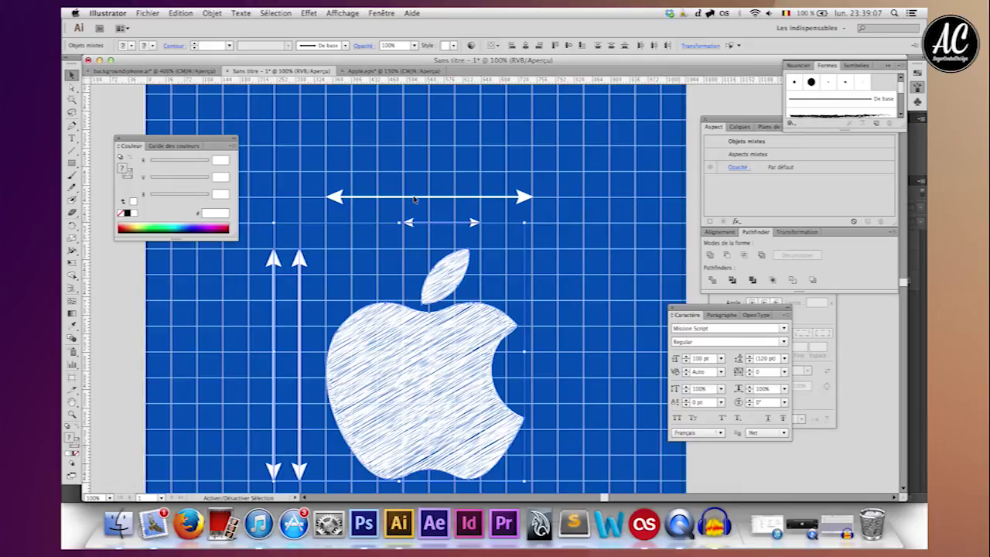
pyautogui.hotkey('ctrl', 'h')
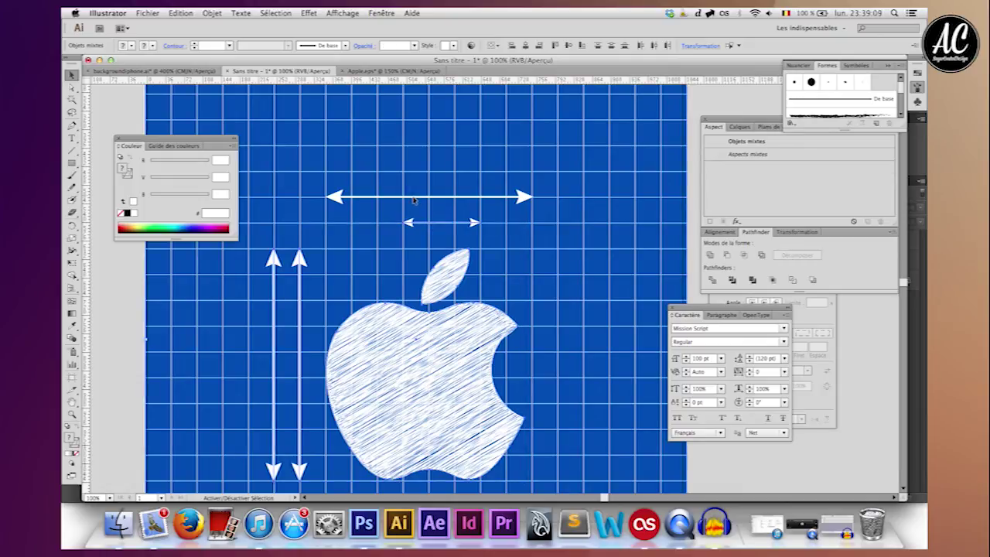
pyautogui.hotkey('ctrl', 'h')
pyautogui.hotkey('ctrl', 'h')
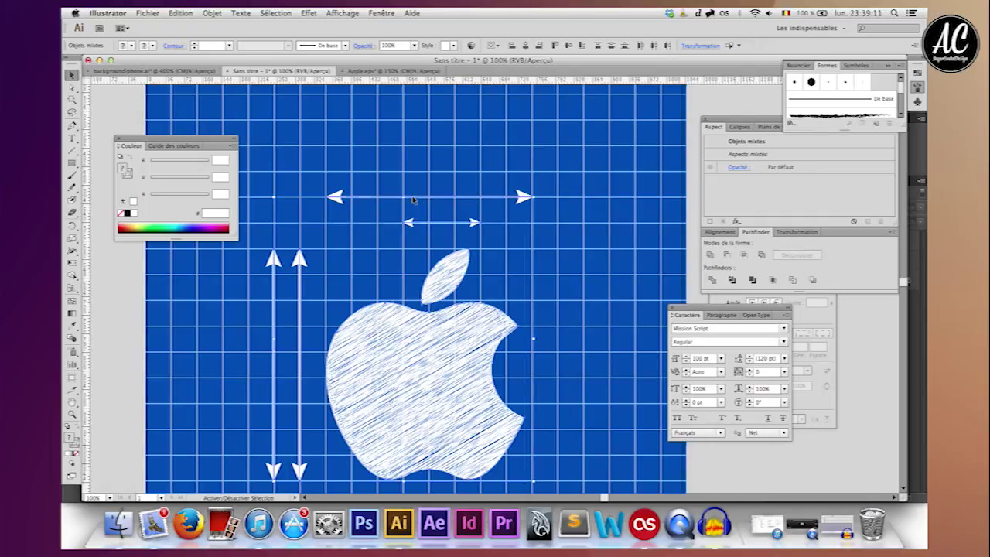
pyautogui.scroll(-5, 414, 200)
pyautogui.hotkey('ctrl', '-')
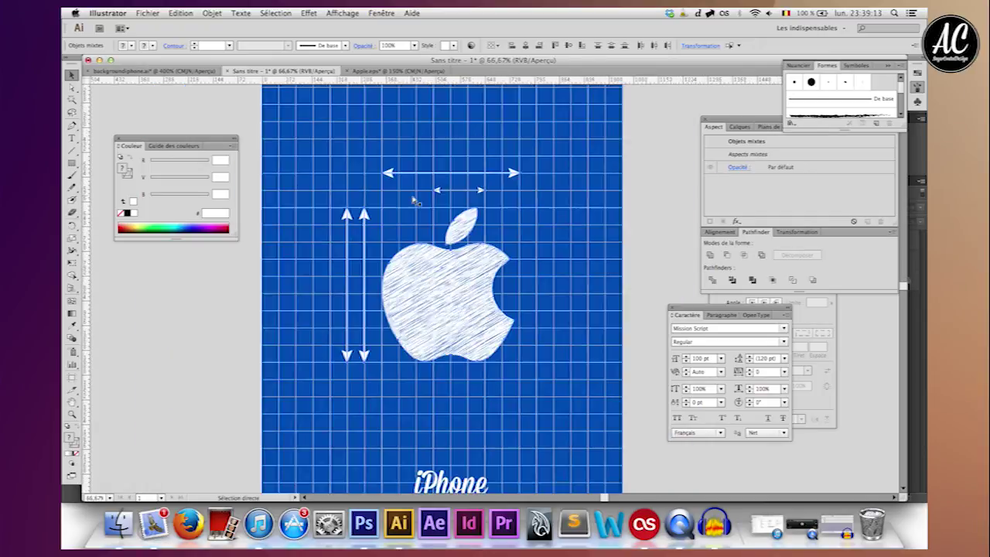
pyautogui.hotkey('ctrl', '-')
pyautogui.moveTo(449, 298); pyautogui.dragTo(215, 298)
# Move the 'iPhone' text left off the artboard.
pyautogui.click(243, 448)
pyautogui.click(450, 436)
pyautogui.moveTo(463, 441); pyautogui.dragTo(232, 439)
pyautogui.click(270, 402)
# Select the blue grid background and drag it over into Photoshop.
pyautogui.hotkey('ctrl', '-')
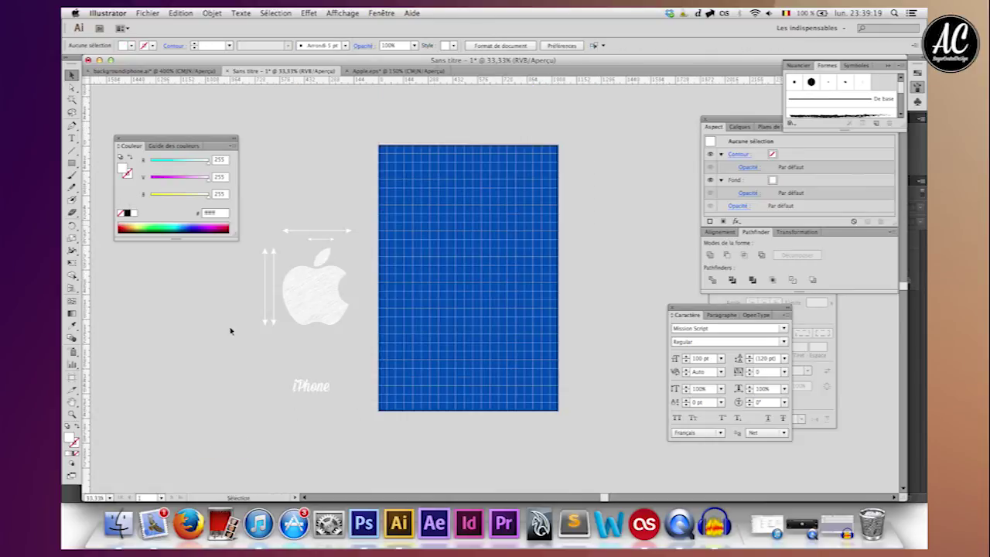
pyautogui.moveTo(361, 113); pyautogui.dragTo(640, 483)
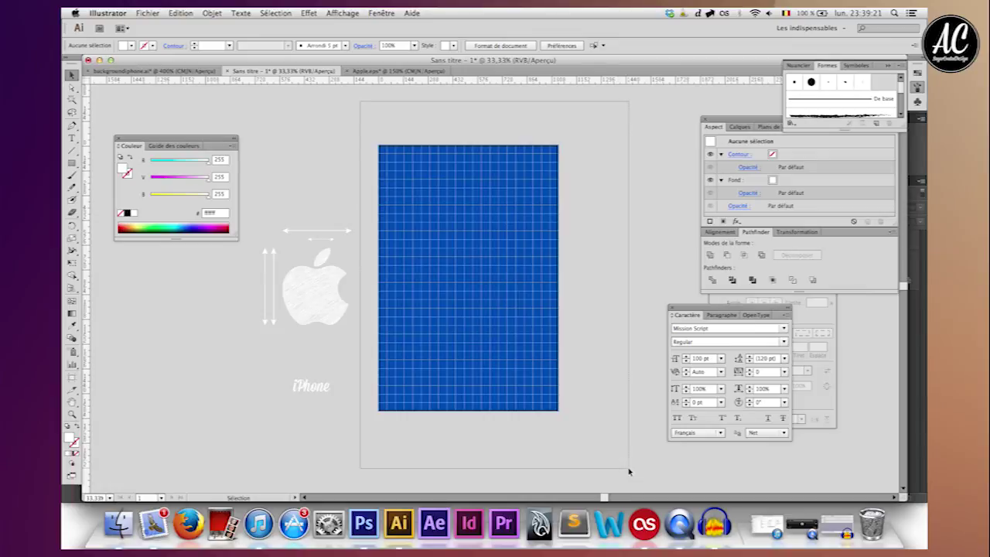
pyautogui.moveTo(480, 315); pyautogui.dragTo(375, 516)
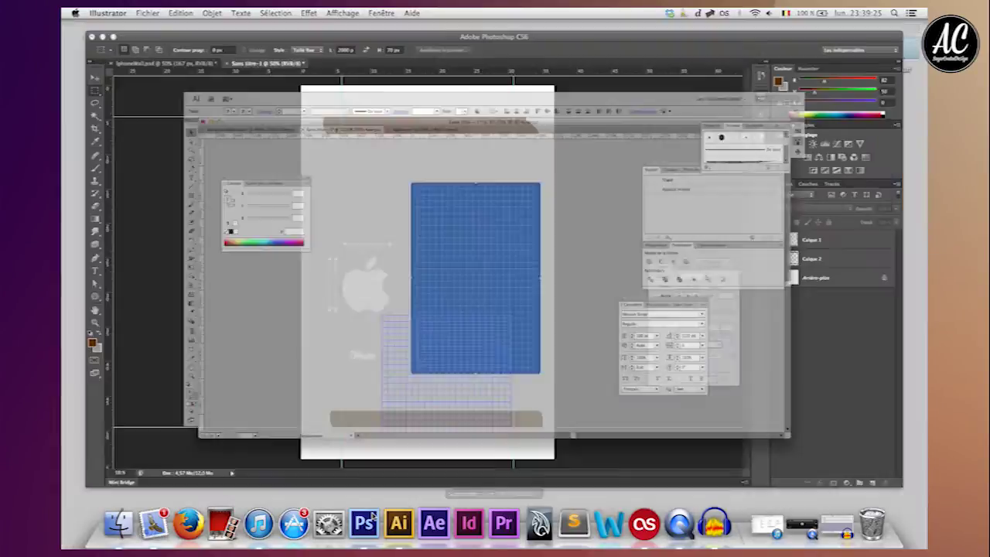
pyautogui.moveTo(375, 516); pyautogui.dragTo(438, 332)
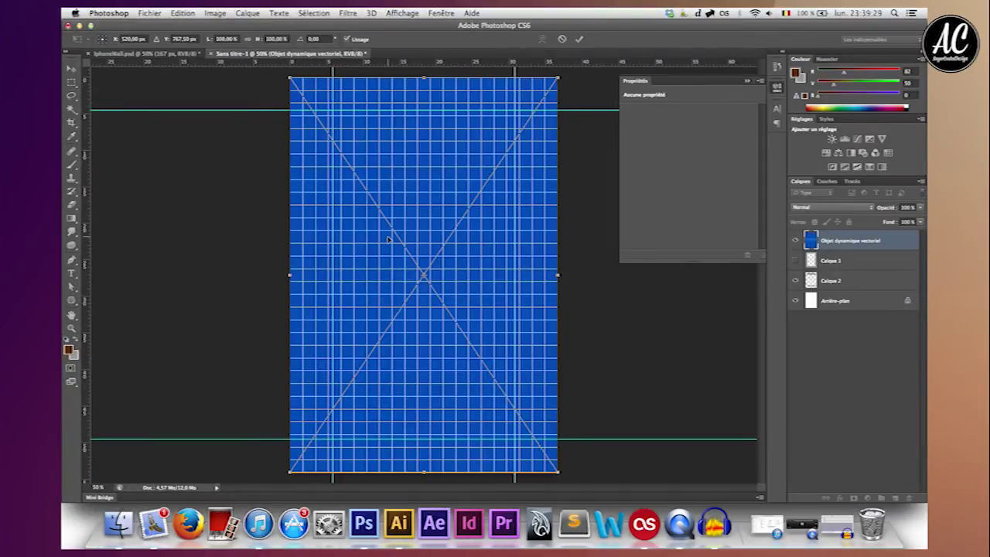
# Commit the placed blue grid smart object, scale it down proportionally and move it to the lower-left corner.
pyautogui.press('Return')
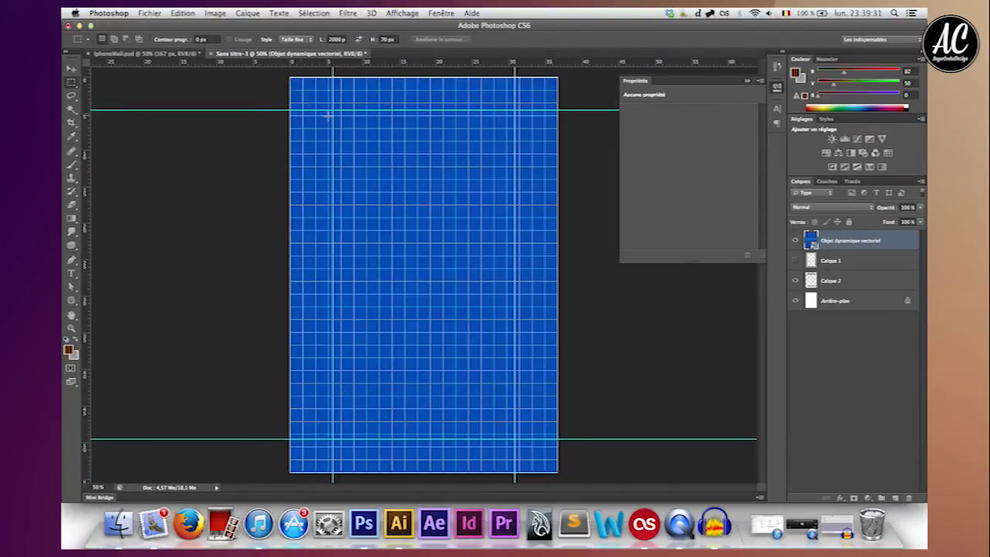
pyautogui.click(74, 68)
pyautogui.moveTo(291, 76); pyautogui.dragTo(476, 287)
pyautogui.moveTo(469, 400)
pyautogui.mouseDown()
pyautogui.moveTo(353, 366)
pyautogui.moveTo(311, 404)
pyautogui.mouseUp()
pyautogui.press('Return')
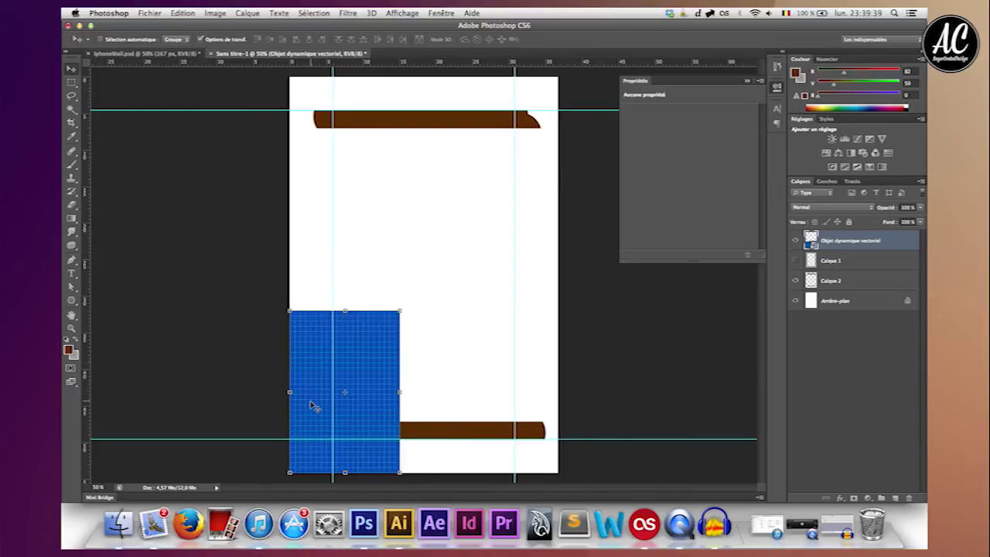
pyautogui.moveTo(399, 313)
pyautogui.mouseDown()
pyautogui.moveTo(430, 271)
pyautogui.moveTo(422, 281)
pyautogui.mouseUp()
# Apply the grid transform and place a duplicate grid flush against the original's right edge.
pyautogui.press('Return')
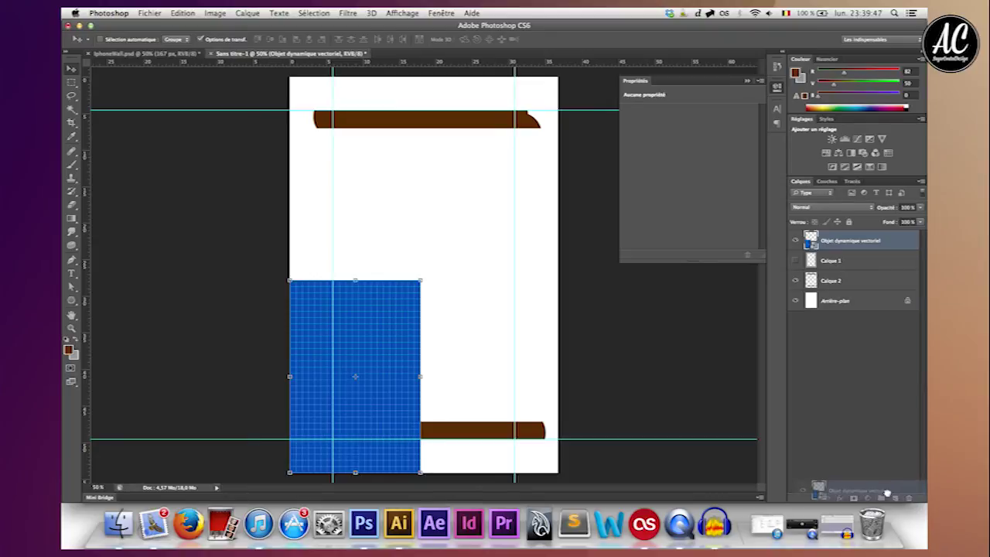
pyautogui.moveTo(846, 244); pyautogui.dragTo(895, 498)
pyautogui.moveTo(412, 350); pyautogui.dragTo(572, 376)
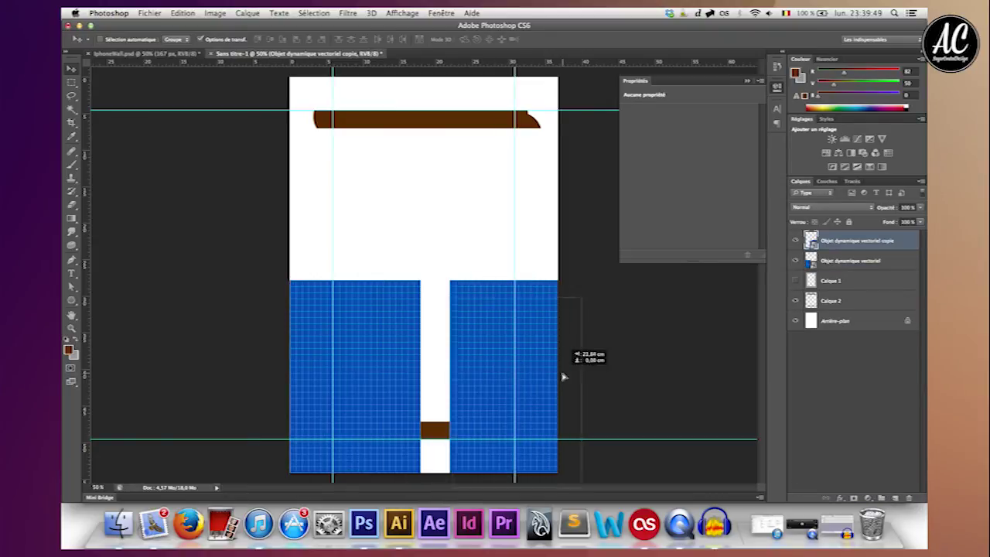
pyautogui.moveTo(504, 398); pyautogui.dragTo(478, 398)
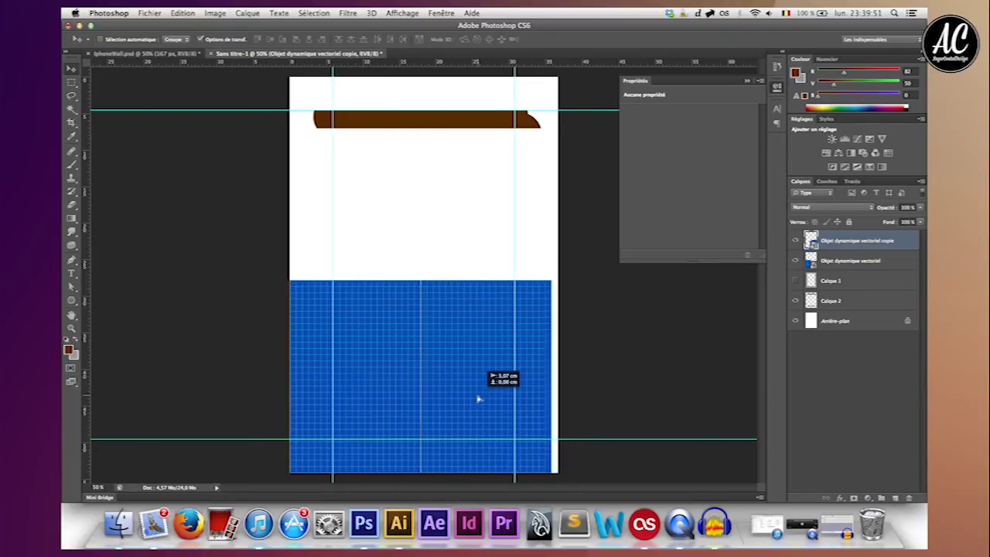
pyautogui.hotkey('ctrl', '+')
pyautogui.hotkey('ctrl', '+')
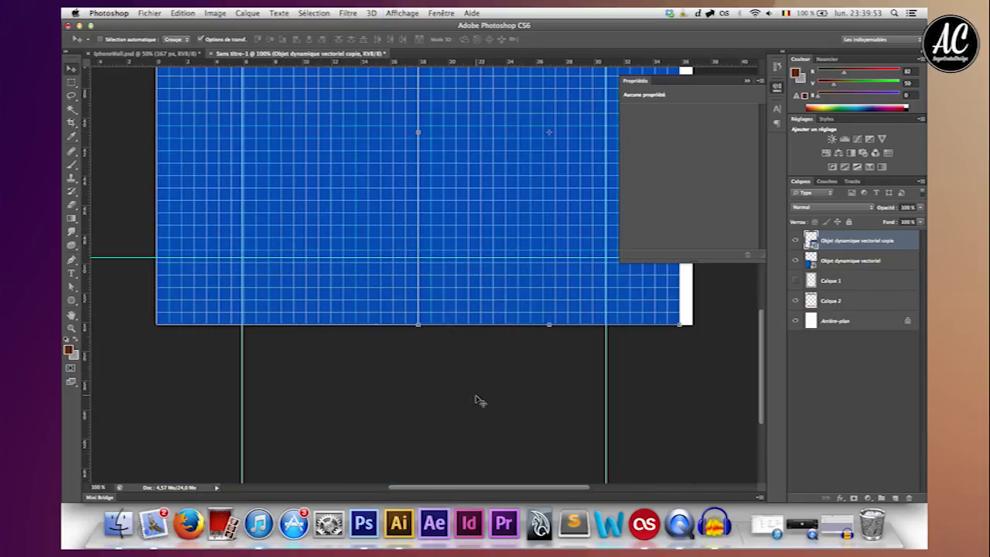
pyautogui.hotkey('ctrl', '+')
pyautogui.click(210, 39)
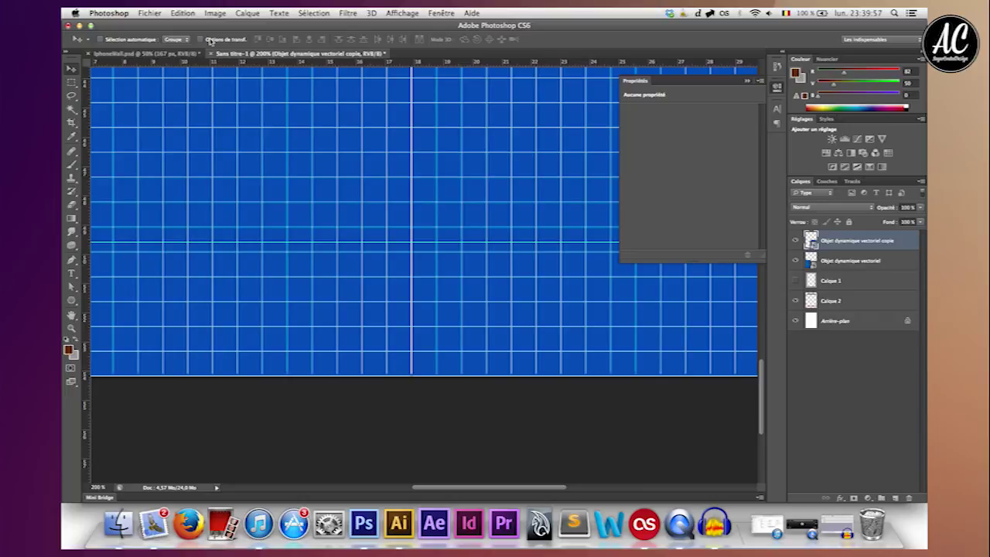
pyautogui.click(858, 407)
pyautogui.hotkey('ctrl', '-')
pyautogui.hotkey('ctrl', '-')
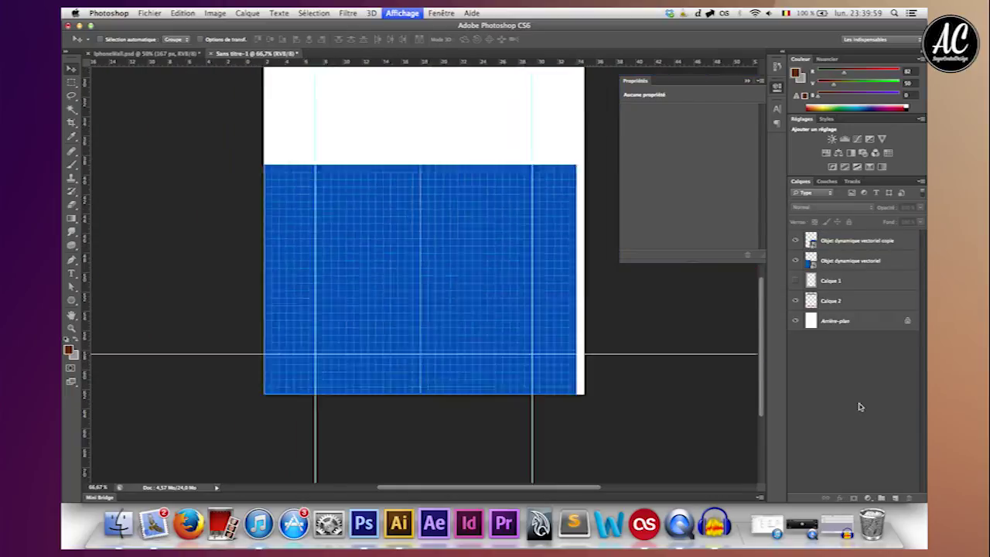
pyautogui.hotkey('ctrl', '-')
# Duplicate both grid layers and move the copies up to cover the top of the canvas.
pyautogui.click(853, 242)
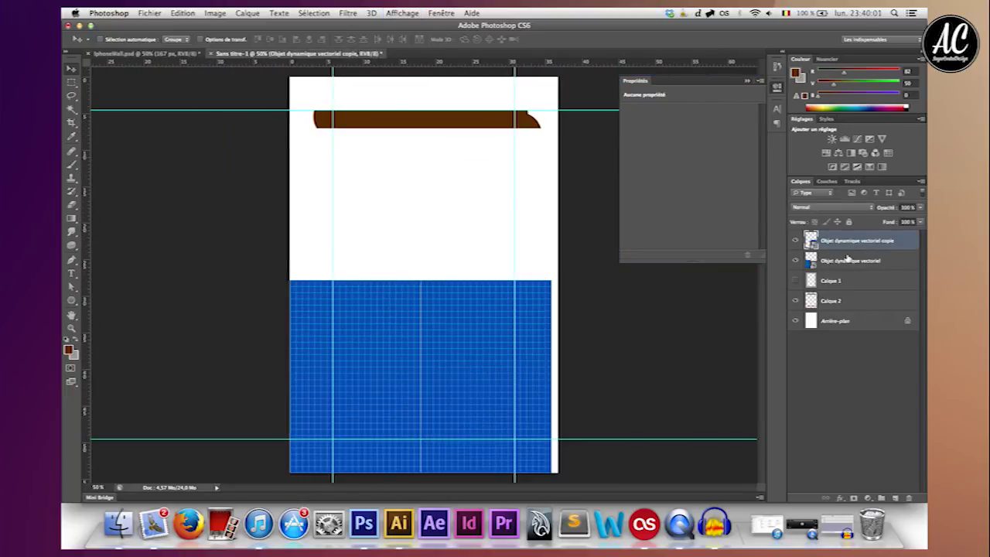
pyautogui.keyDown('shift'); pyautogui.click(848, 260); pyautogui.keyUp('shift')
pyautogui.moveTo(848, 260); pyautogui.dragTo(895, 499)
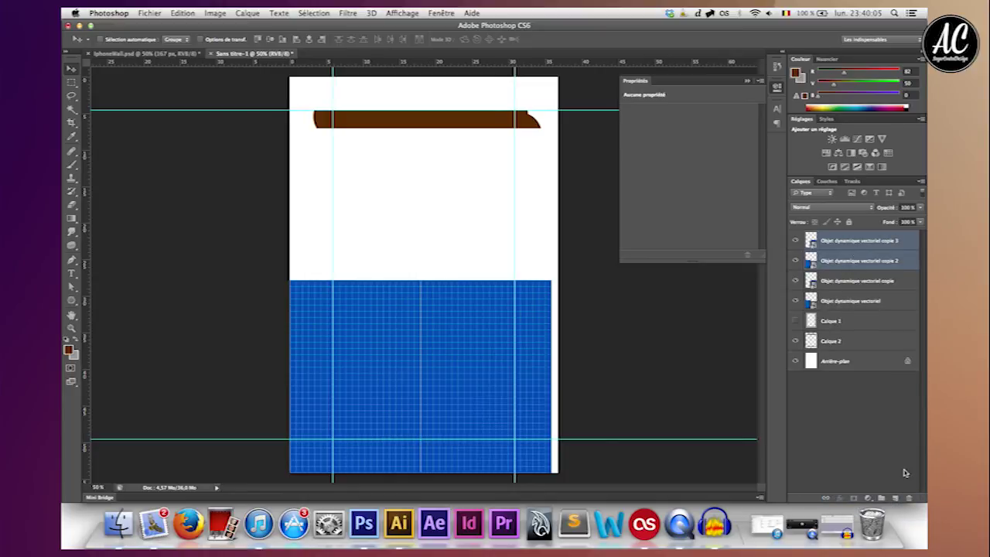
pyautogui.moveTo(403, 376); pyautogui.dragTo(392, 178)
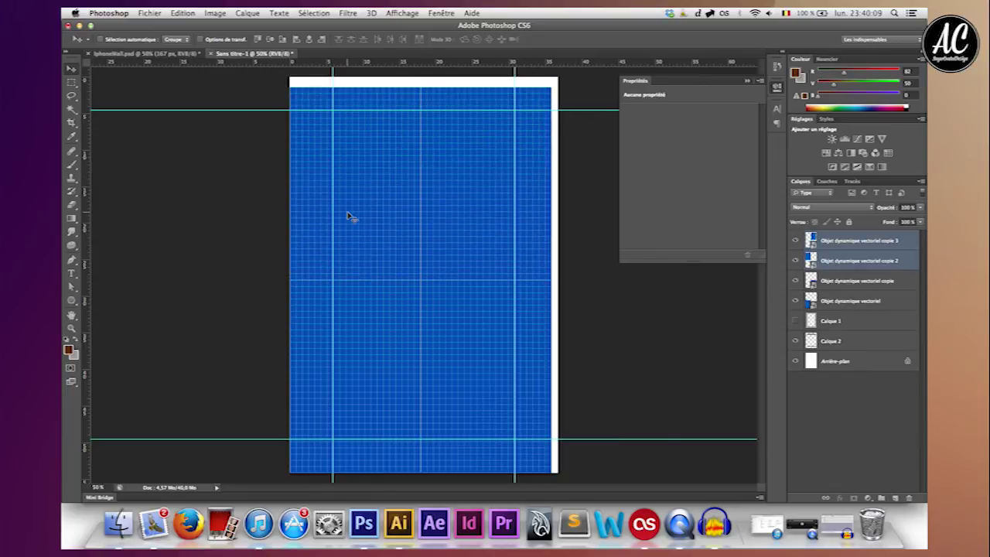
pyautogui.hotkey('ctrl', '+')
pyautogui.hotkey('ctrl', '+')
pyautogui.hotkey('ctrl', '+')
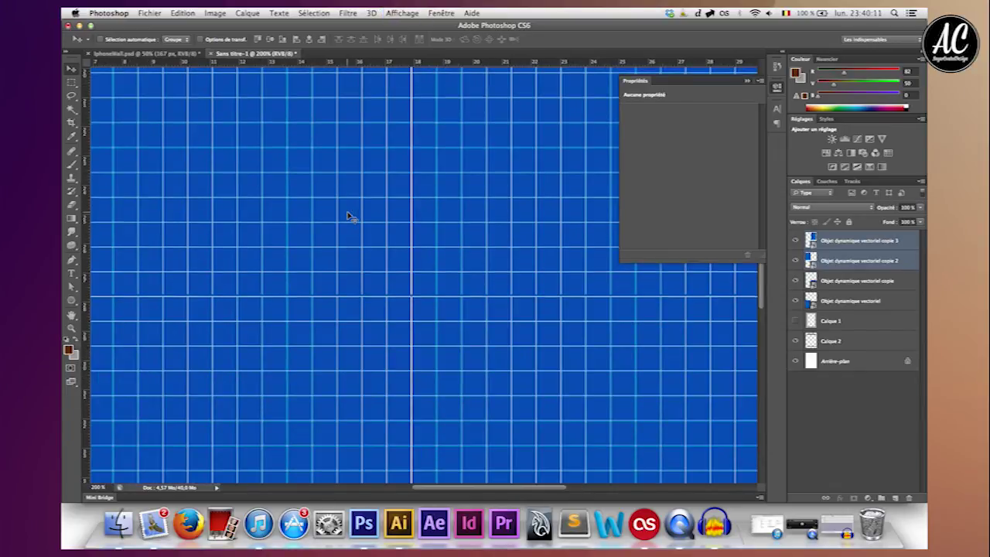
pyautogui.press('Down')
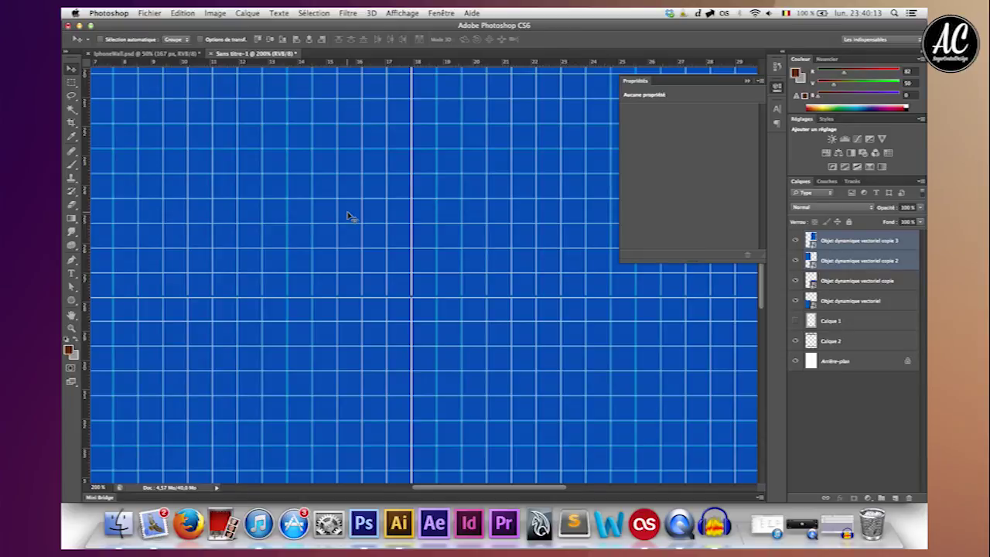
pyautogui.hotkey('ctrl', '-')
pyautogui.hotkey('ctrl', '-')
pyautogui.hotkey('ctrl', '-')
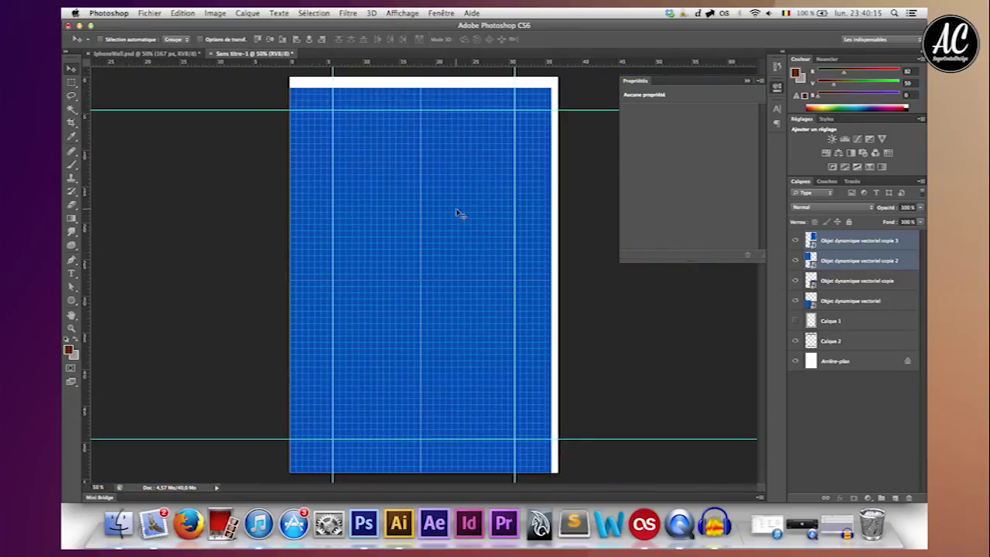
# Select all four grid layers and nudge them up and right into alignment.
pyautogui.keyDown('shift'); pyautogui.click(852, 295); pyautogui.keyUp('shift')
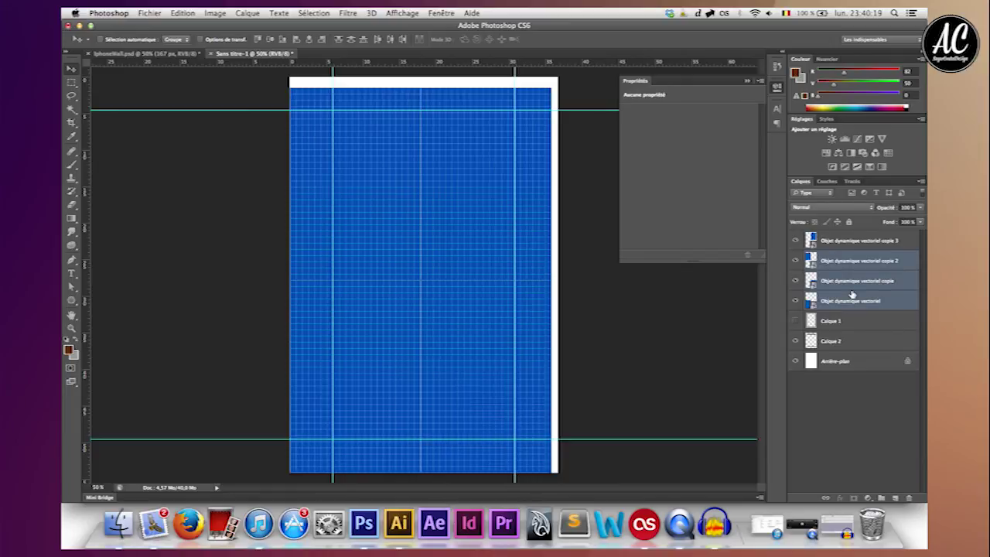
pyautogui.click(850, 246)
pyautogui.keyDown('shift'); pyautogui.click(837, 302); pyautogui.keyUp('shift')
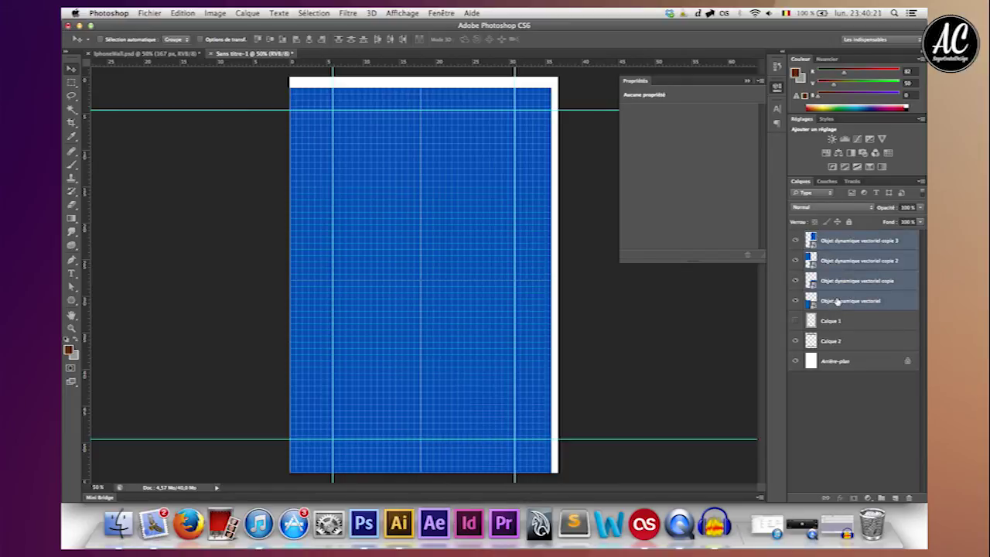
pyautogui.press('Up')
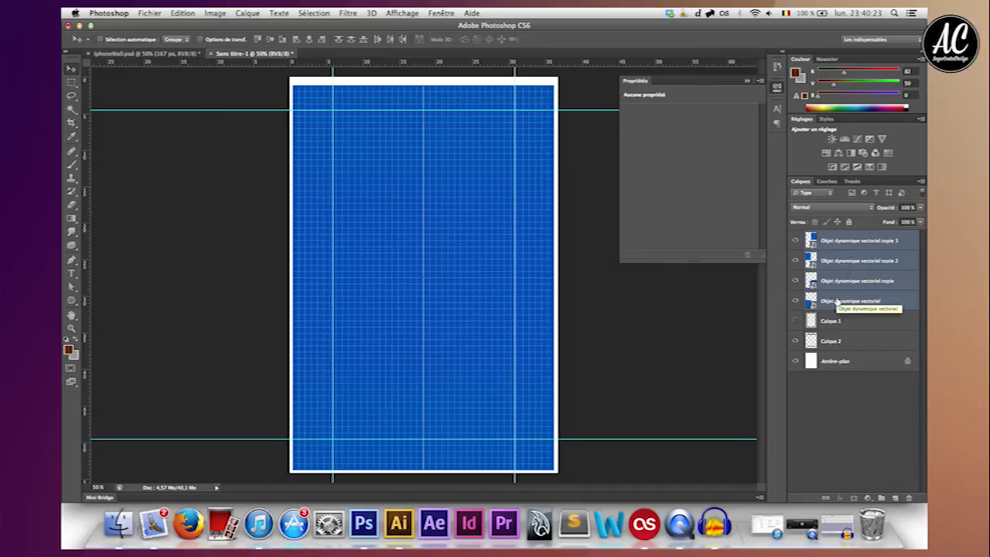
pyautogui.press('Up')
pyautogui.press('Right')
pyautogui.press('Right')
pyautogui.press('Right')
pyautogui.press('Up')
# Show the grey frame layer and move both frame layers above the grid layers.
pyautogui.click(797, 321)
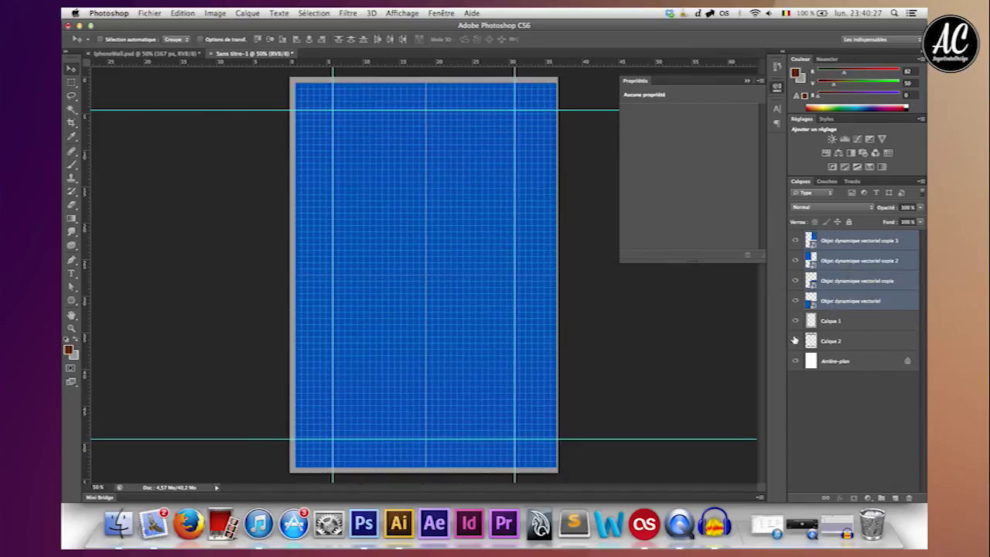
pyautogui.click(831, 340)
pyautogui.click(797, 340)
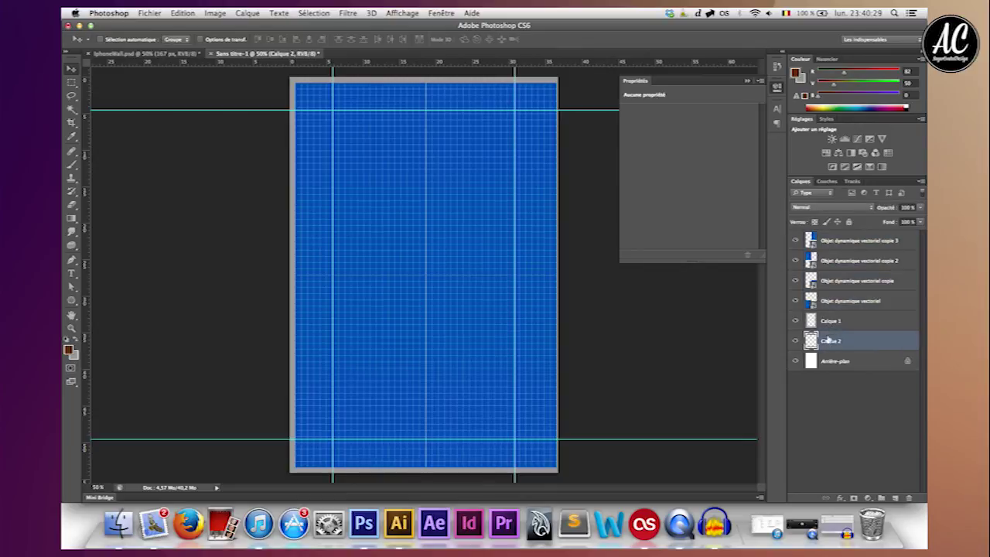
pyautogui.keyDown('shift'); pyautogui.click(815, 325); pyautogui.keyUp('shift')
pyautogui.moveTo(813, 325); pyautogui.dragTo(812, 235)
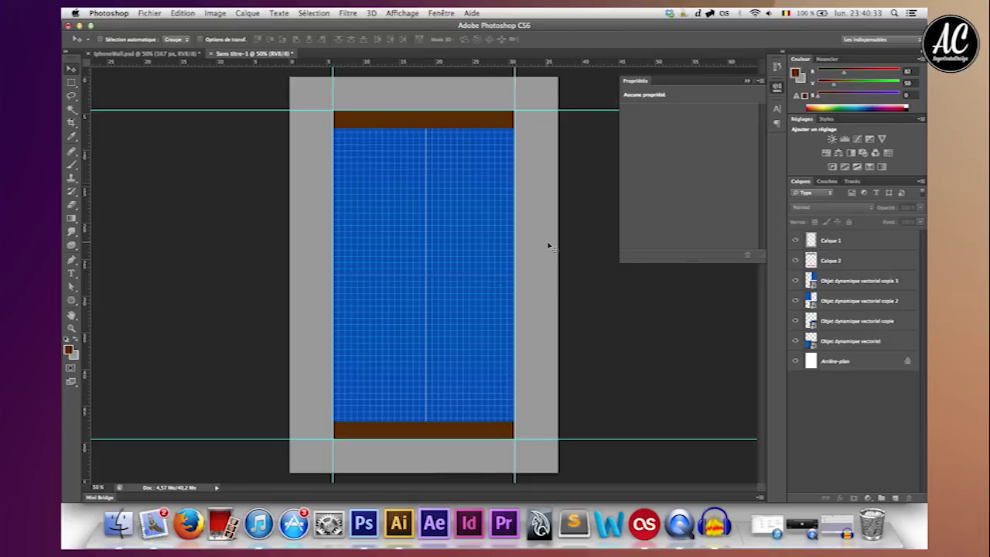
pyautogui.click(849, 284)
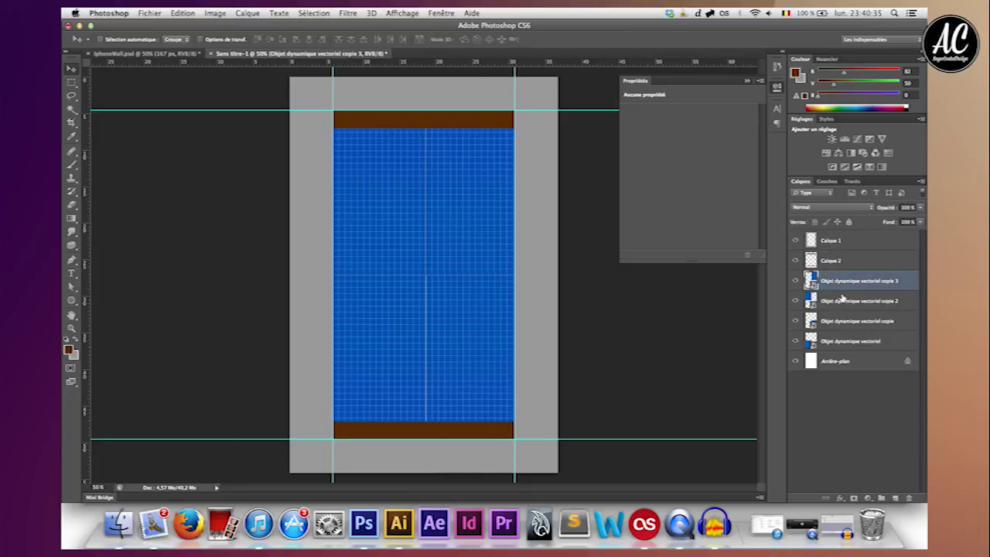
pyautogui.click(842, 320)
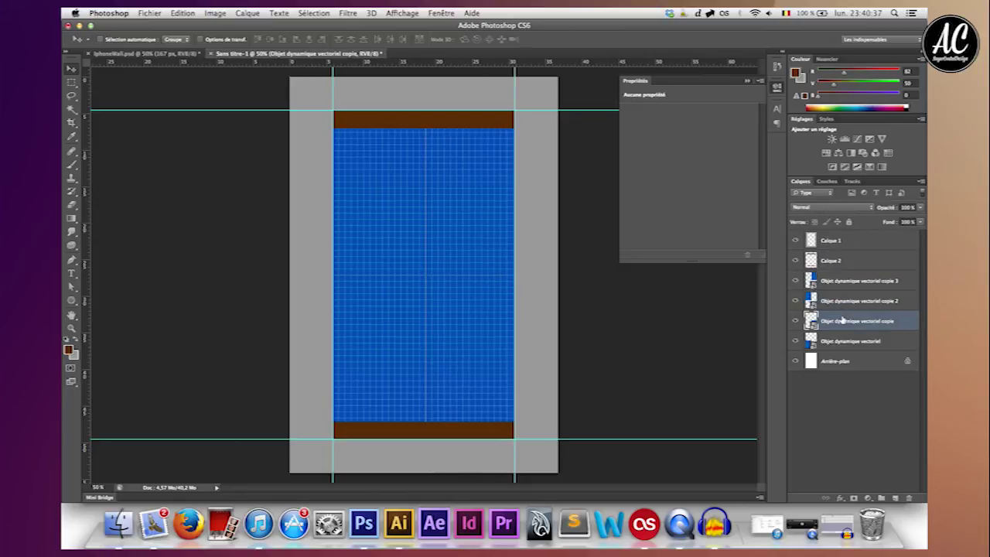
pyautogui.click(831, 401)
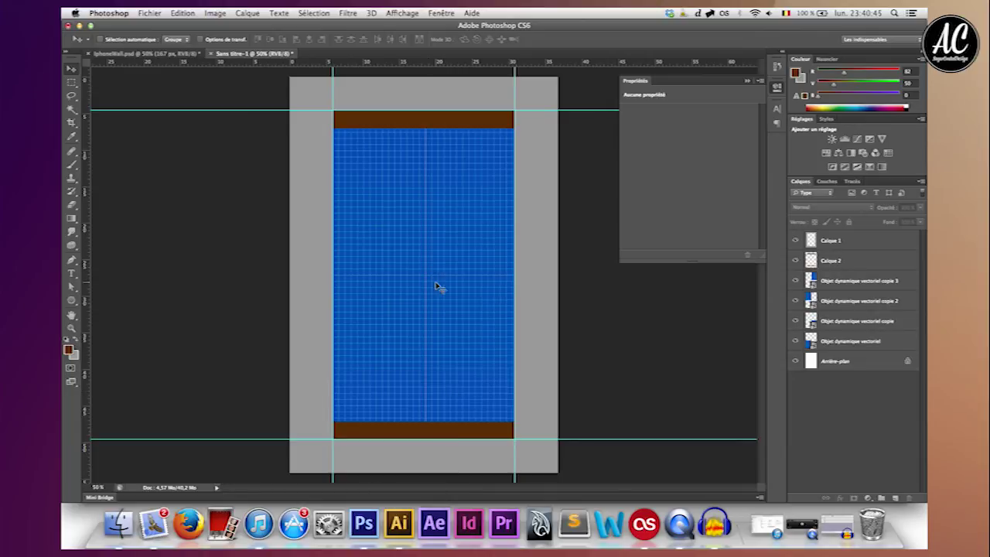
# Bring the apple artwork with its arrows from Illustrator into Photoshop as a placed layer.
pyautogui.click(398, 534)
pyautogui.click(316, 321)
pyautogui.moveTo(306, 298)
pyautogui.mouseDown()
pyautogui.moveTo(313, 287)
pyautogui.moveTo(357, 528)
pyautogui.moveTo(454, 308)
pyautogui.moveTo(435, 254)
pyautogui.mouseUp()
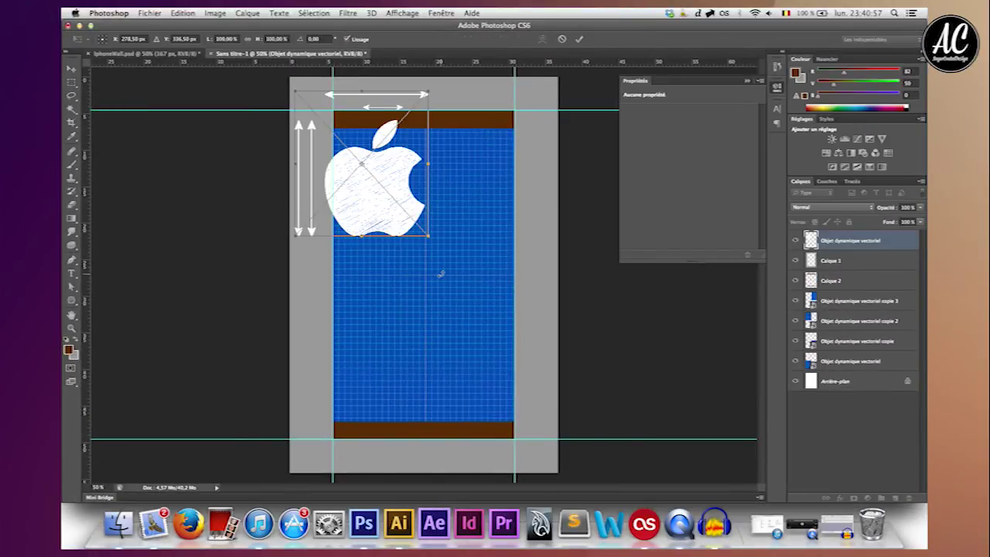
pyautogui.press('Return')
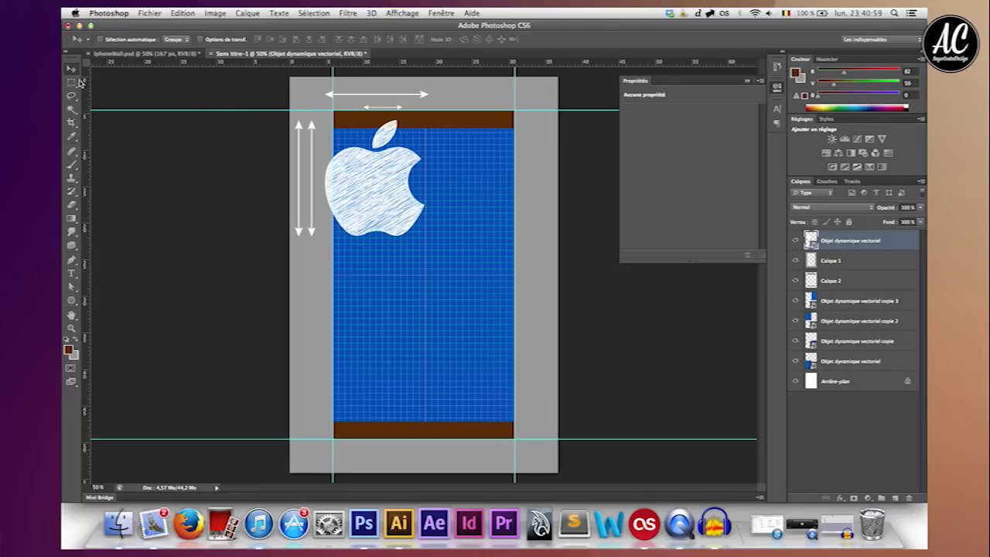
# Shrink the apple proportionally, move it to the middle of the grid, and select the background.
pyautogui.click(201, 39)
pyautogui.moveTo(293, 87); pyautogui.dragTo(333, 146)
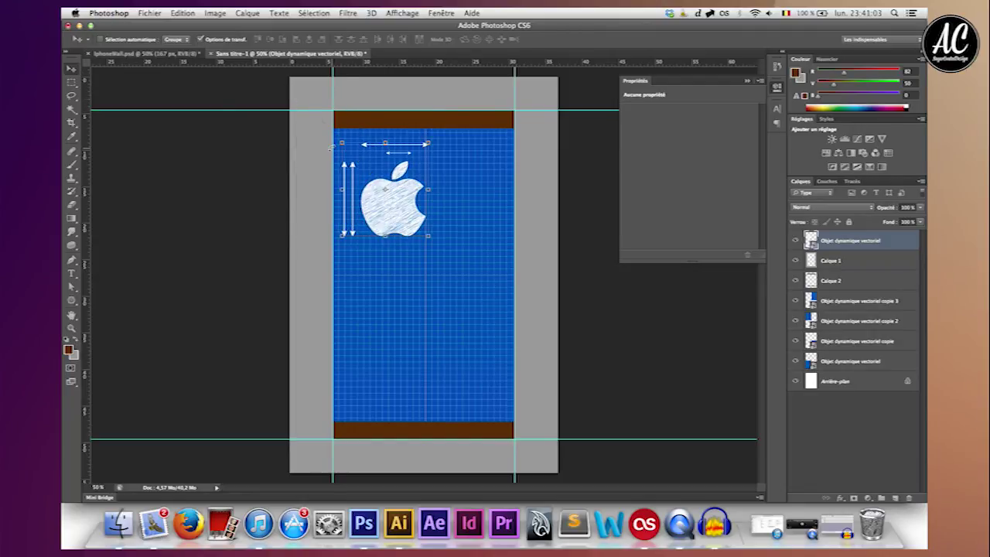
pyautogui.moveTo(396, 215); pyautogui.dragTo(423, 300)
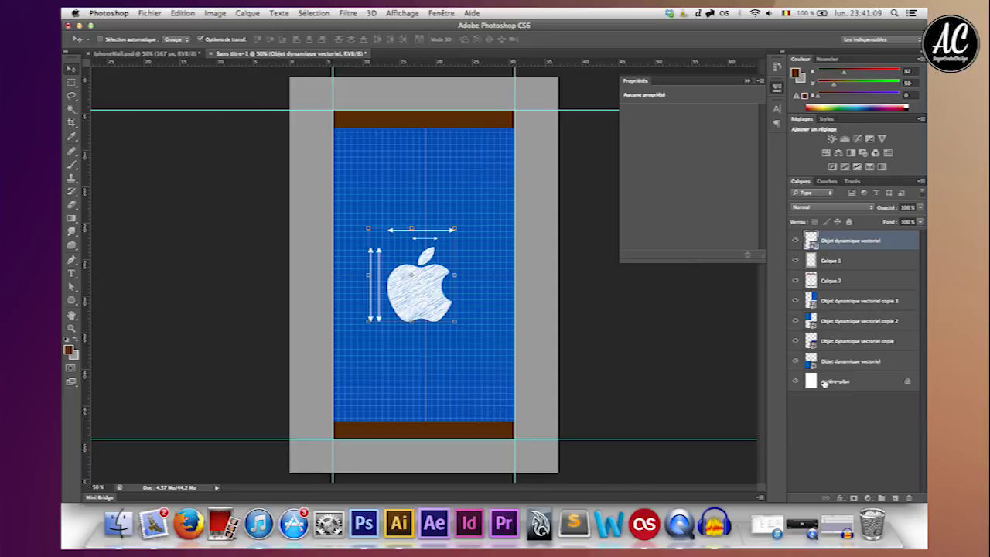
pyautogui.keyDown('super'); pyautogui.click(825, 381); pyautogui.keyUp('super')
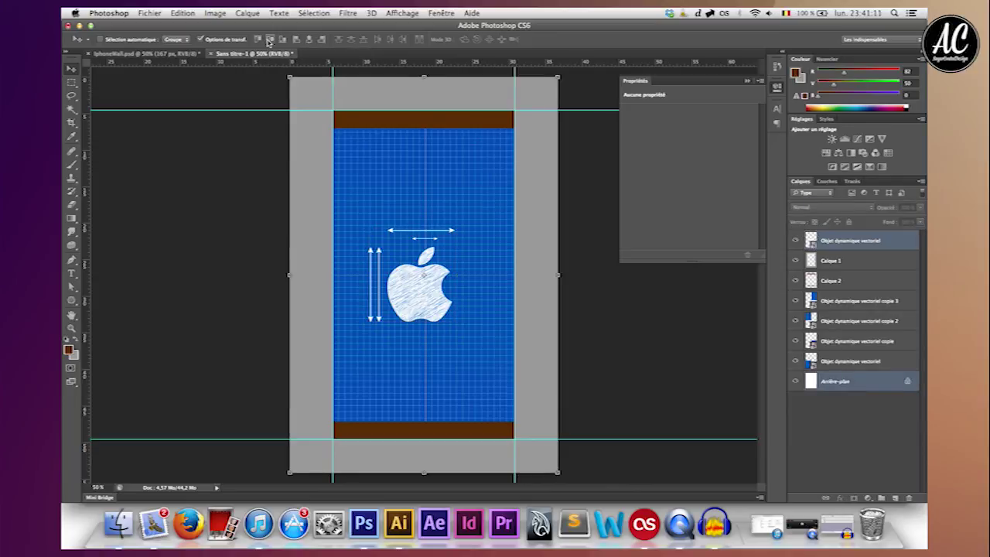
# Centre the apple horizontally on the background, then nudge it down and left.
pyautogui.click(309, 38)
pyautogui.press('super+plus')
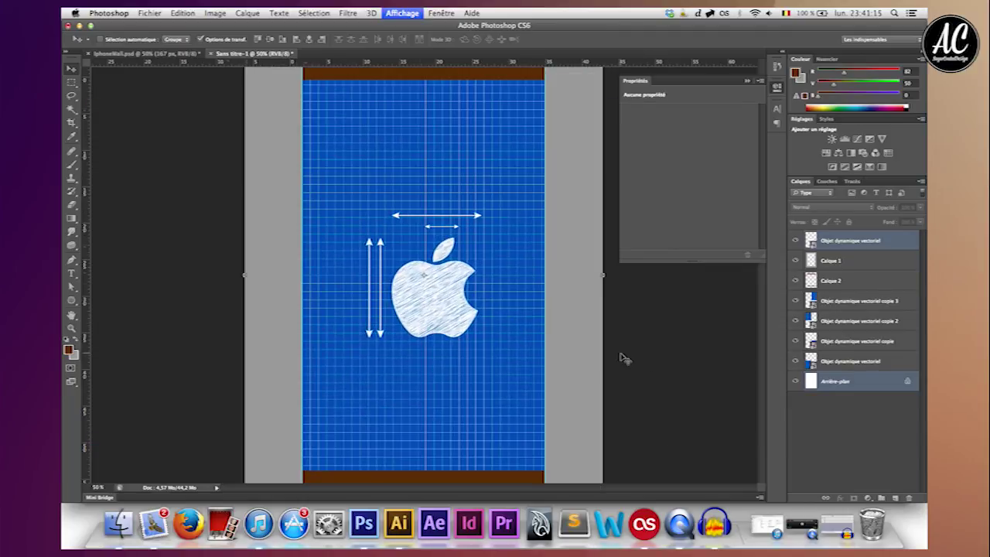
pyautogui.press('super+plus')
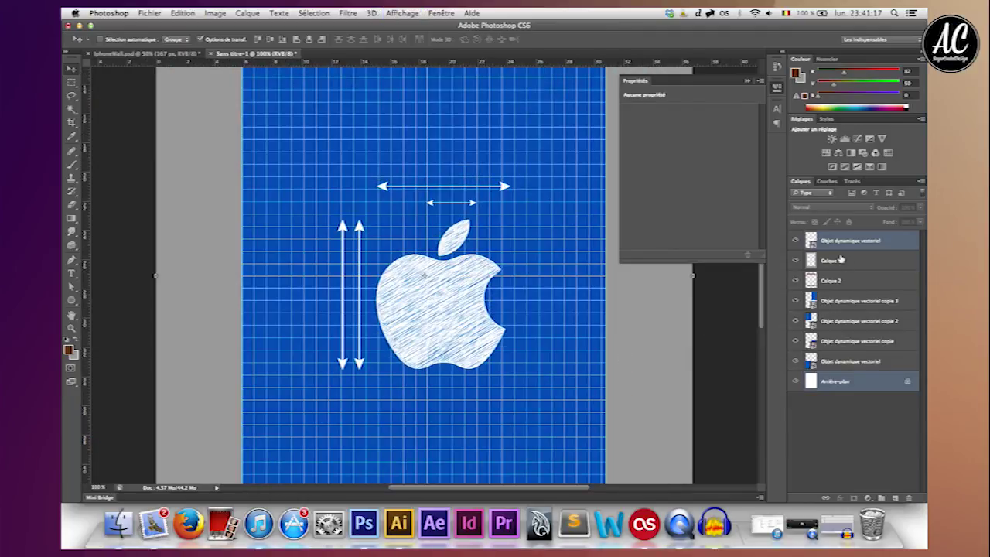
pyautogui.click(840, 243)
pyautogui.press('Down')
pyautogui.press('Down')
pyautogui.press('Down')
pyautogui.press('Left')
pyautogui.press('Left')
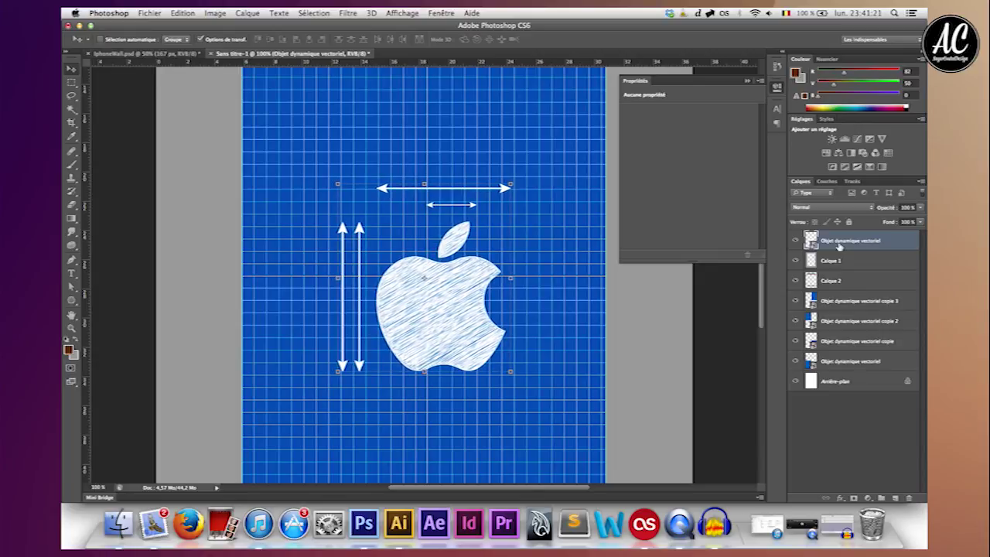
pyautogui.hotkey('ctrl', '-')
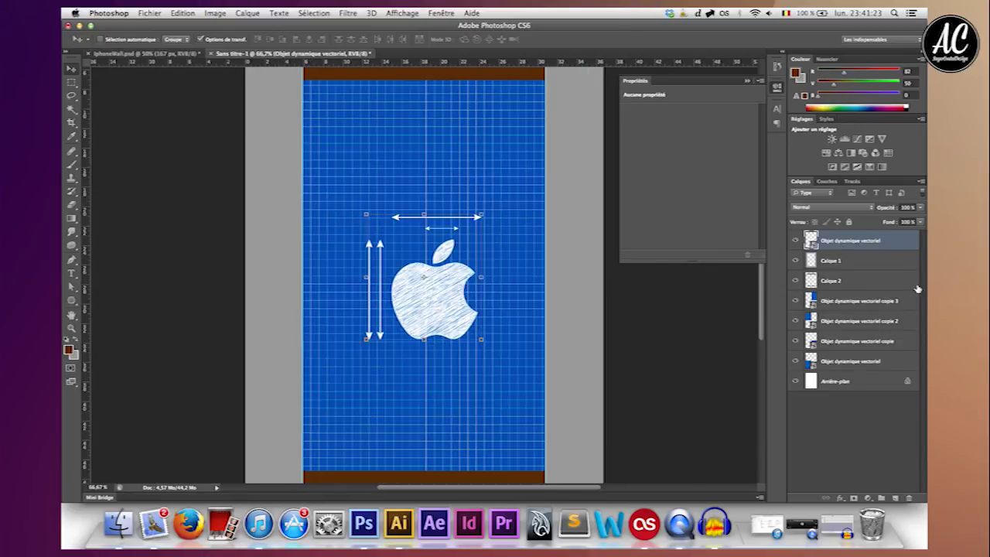
pyautogui.click(882, 435)
pyautogui.hotkey('ctrl', '-')
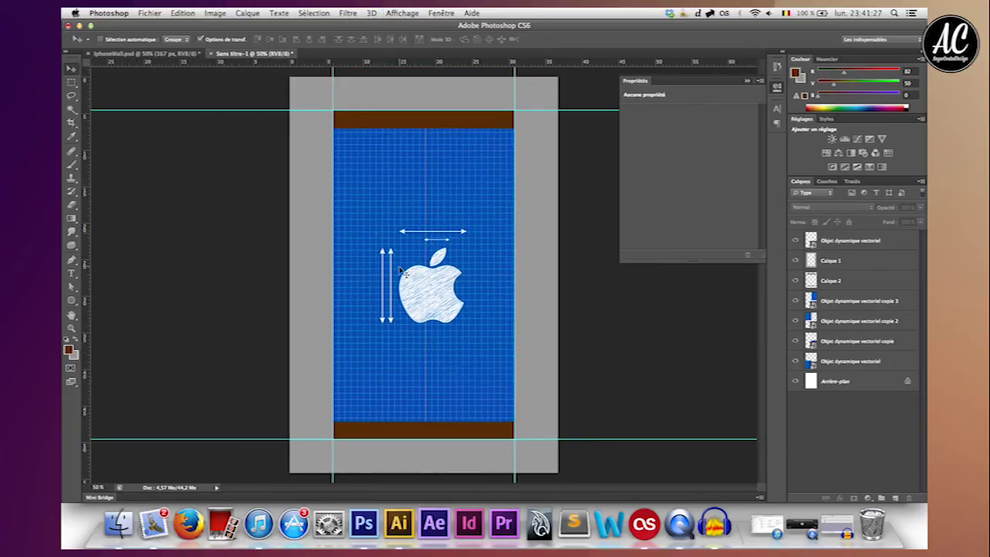
# Move the apple and its dimension arrows upward on the grid.
pyautogui.click(841, 246)
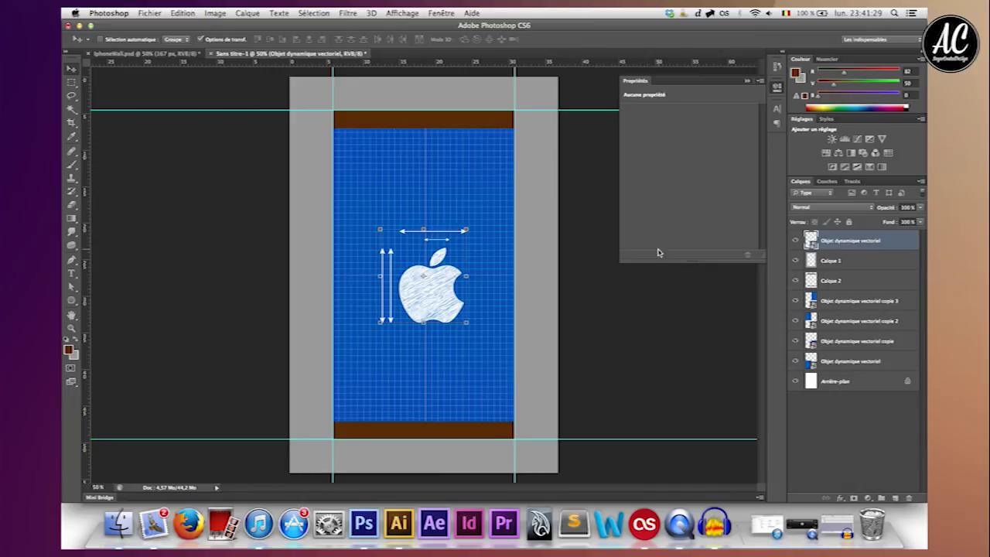
pyautogui.moveTo(453, 298); pyautogui.dragTo(448, 271)
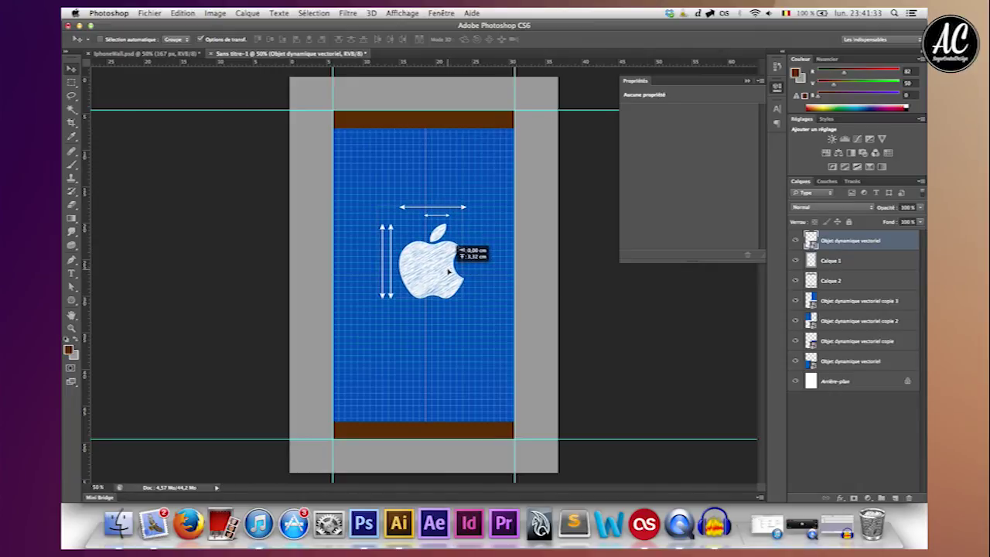
pyautogui.moveTo(448, 271); pyautogui.dragTo(449, 272)
pyautogui.hotkey('ctrl', 'z')
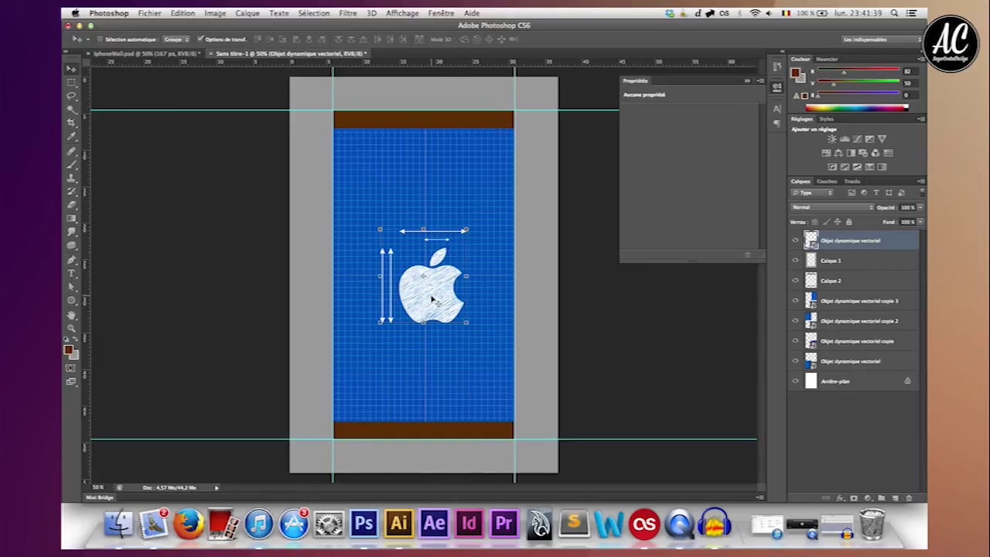
pyautogui.moveTo(433, 299); pyautogui.dragTo(431, 273)
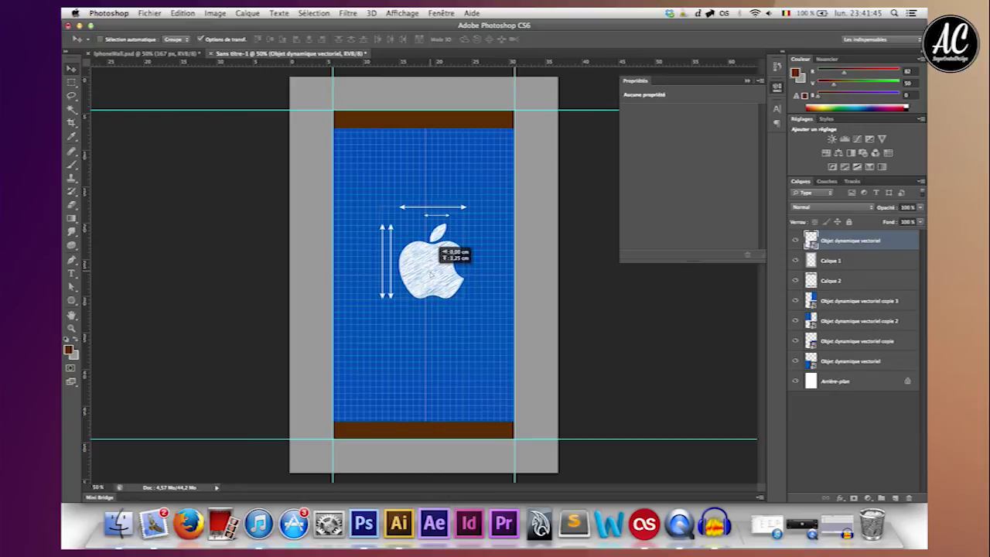
pyautogui.moveTo(431, 273); pyautogui.dragTo(449, 270)
pyautogui.click(843, 474)
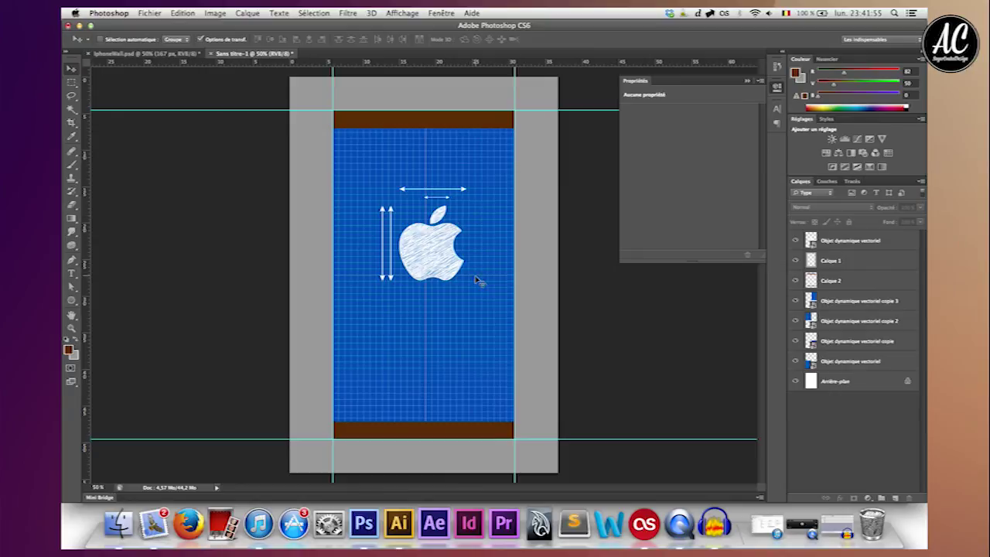
# Fine-tune the apple's horizontal position with arrow nudges, settling it slightly further left.
pyautogui.click(846, 246)
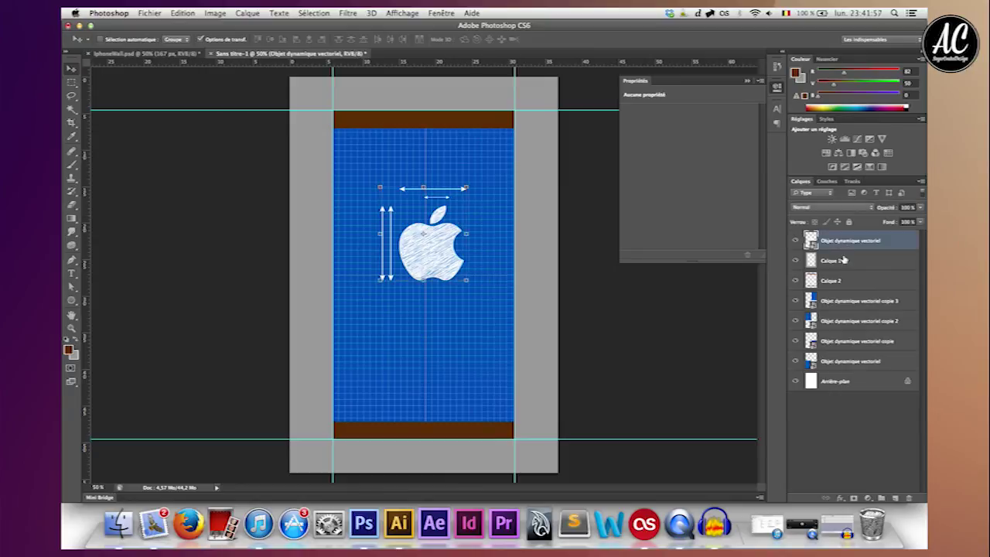
pyautogui.press('Left')
pyautogui.press('Left')
pyautogui.press('Left')
pyautogui.press('Left')
pyautogui.press('Left')
pyautogui.press('Left')
pyautogui.press('Left')
pyautogui.press('Left')
pyautogui.press('Left')
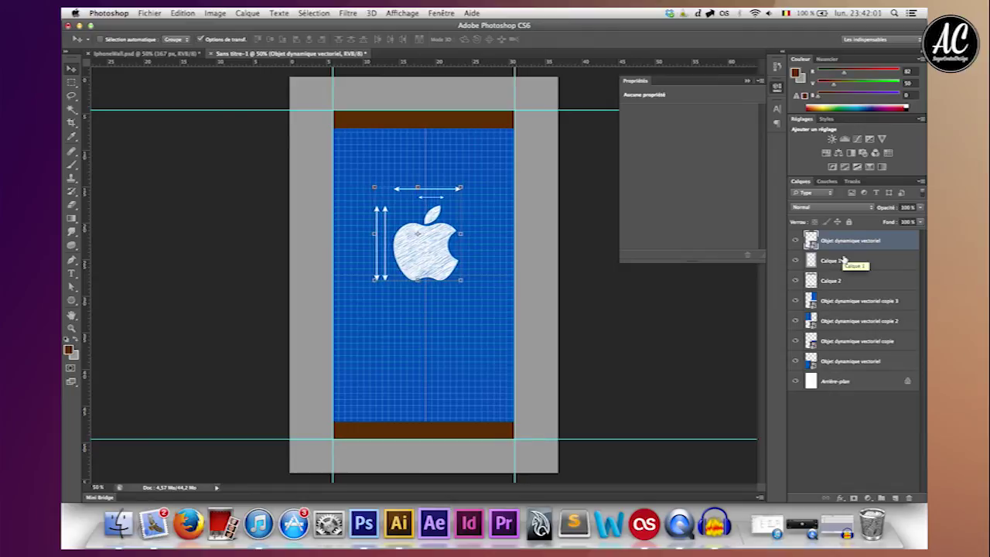
pyautogui.hotkey('ctrl', '+')
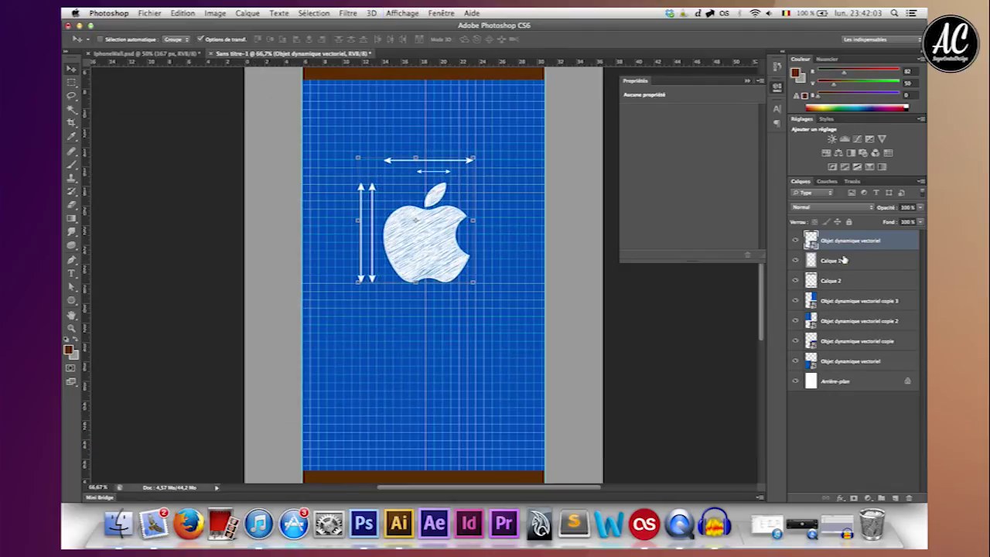
pyautogui.press('Left')
pyautogui.press('Left')
pyautogui.press('Left')
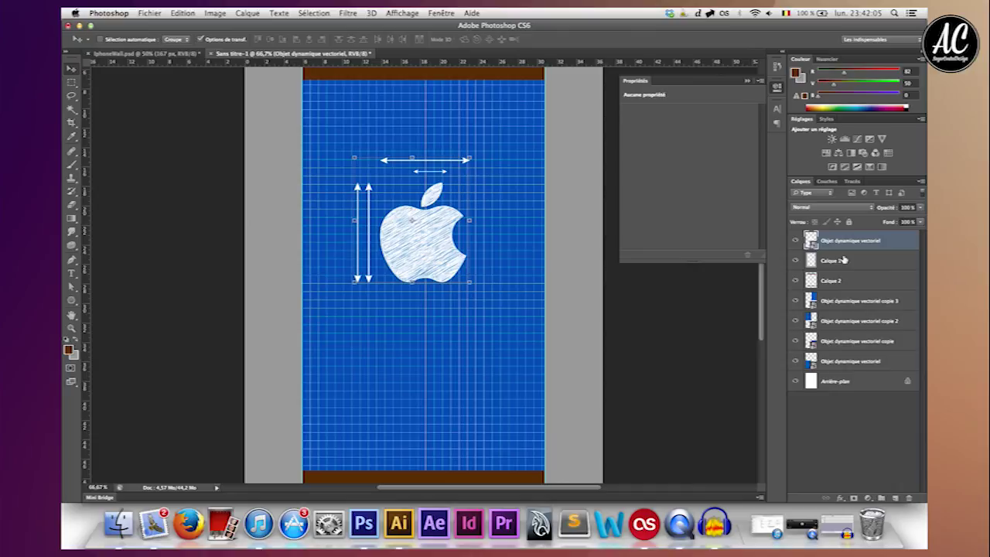
pyautogui.press('Right')
pyautogui.press('Right')
pyautogui.press('Right')
pyautogui.press('Right')
pyautogui.press('Right')
pyautogui.press('Right')
pyautogui.press('Right')
pyautogui.press('Right')
pyautogui.press('Right')
pyautogui.press('Right')
pyautogui.press('Right')
pyautogui.press('Left')
pyautogui.press('Left')
pyautogui.press('Left')
pyautogui.press('Left')
pyautogui.press('Left')
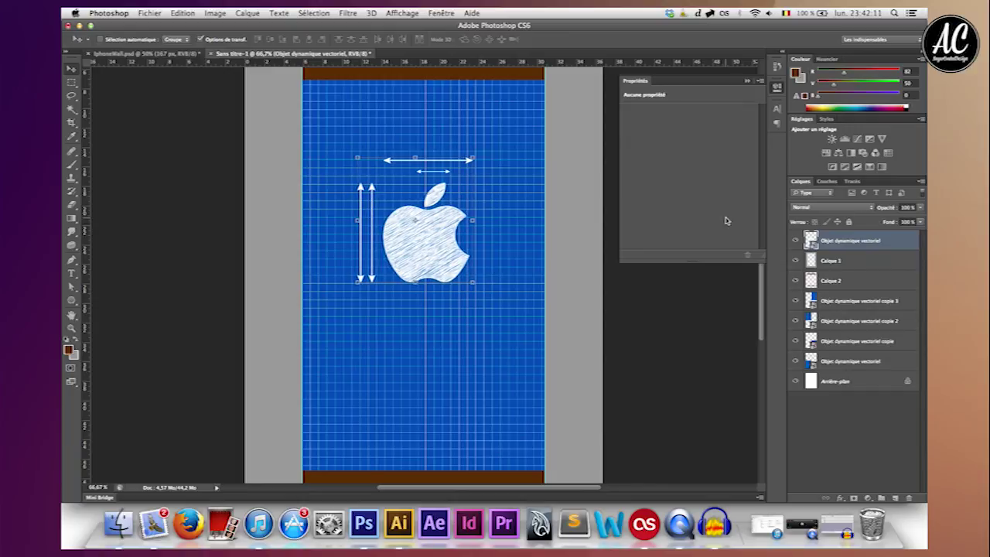
pyautogui.press('Right')
pyautogui.press('Right')
pyautogui.press('Right')
pyautogui.press('Right')
pyautogui.press('Right')
pyautogui.press('Right')
pyautogui.press('Left')
pyautogui.press('Left')
pyautogui.press('Left')
pyautogui.press('Left')
pyautogui.press('super+minus')
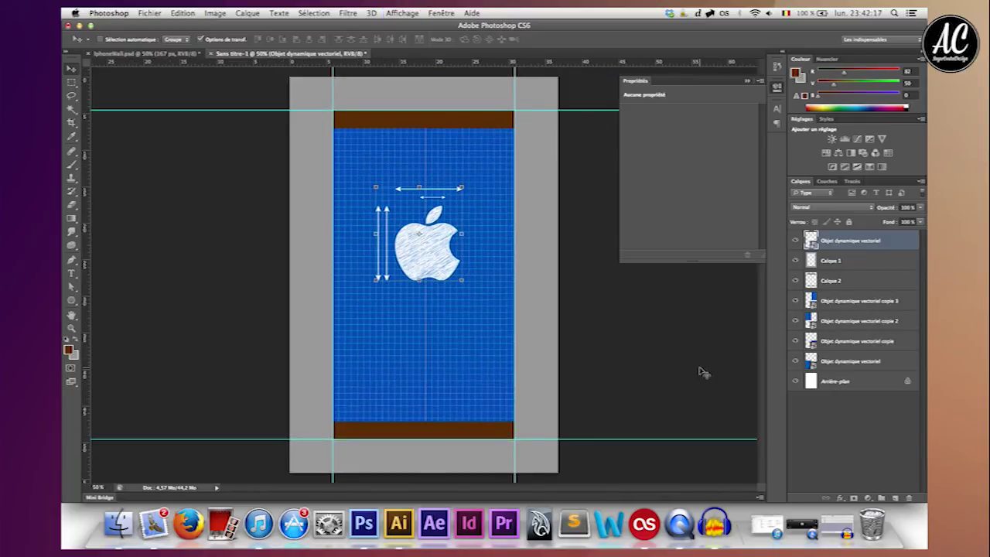
pyautogui.click(879, 468)
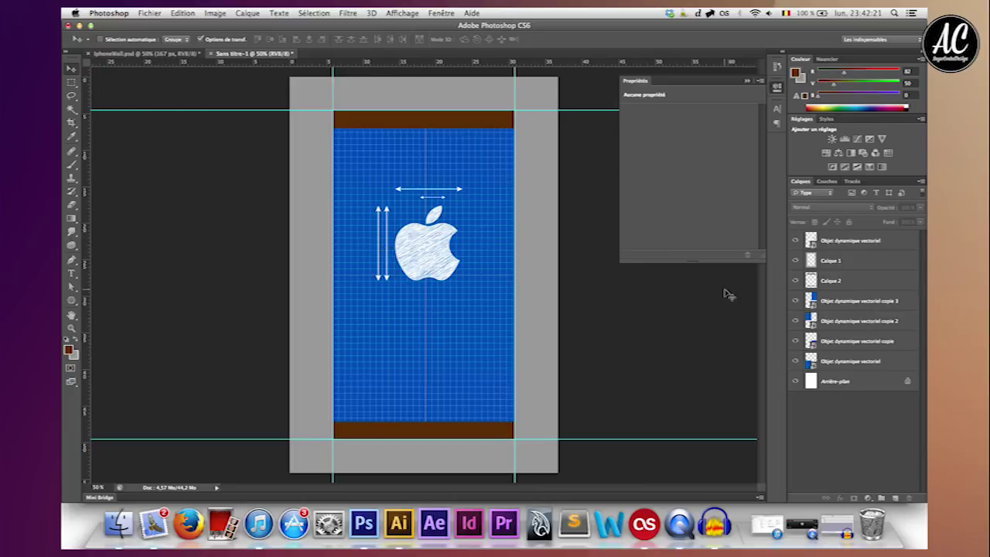
pyautogui.click(851, 242)
pyautogui.press('Left')
pyautogui.press('Left')
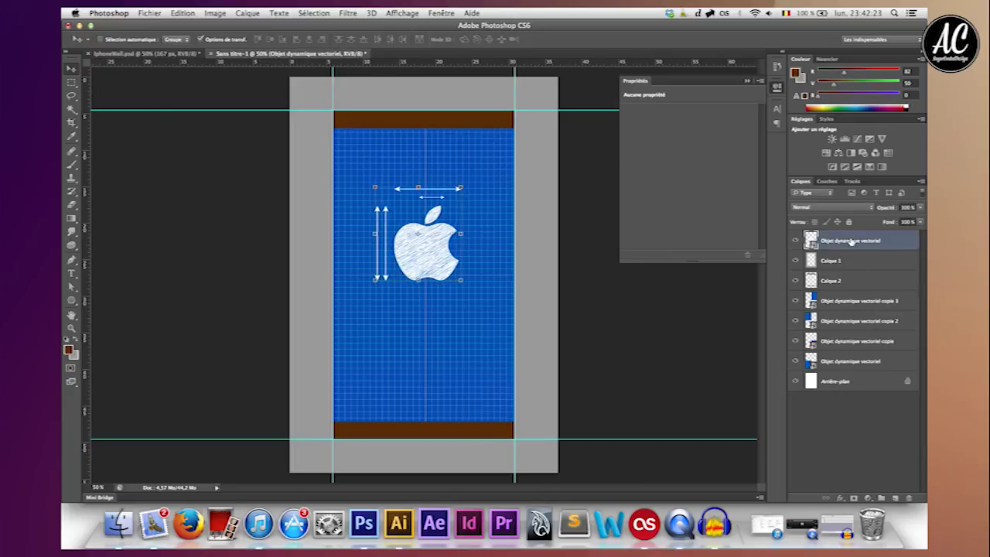
pyautogui.click(846, 435)
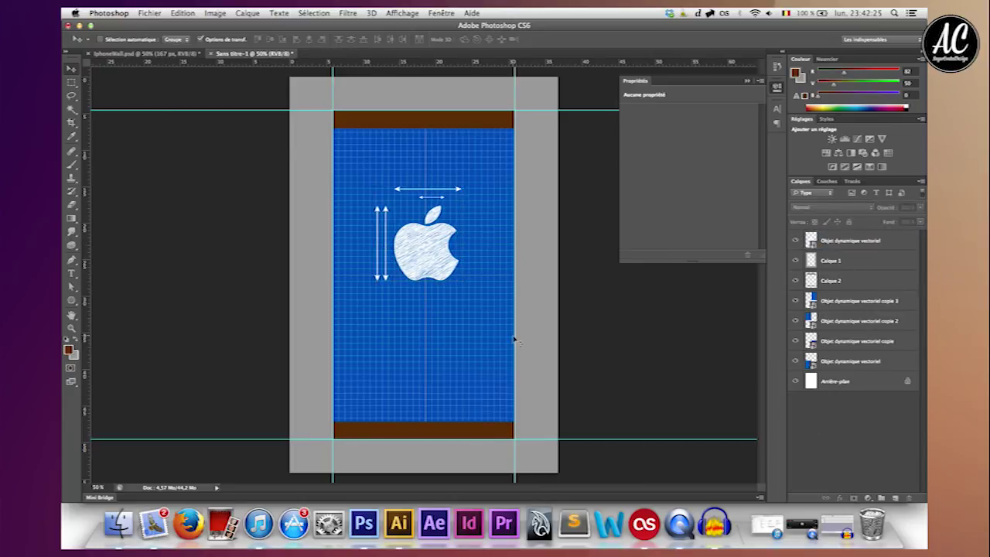
# Drag the white iPhone script text from Illustrator onto the Photoshop wallpaper.
pyautogui.click(399, 525)
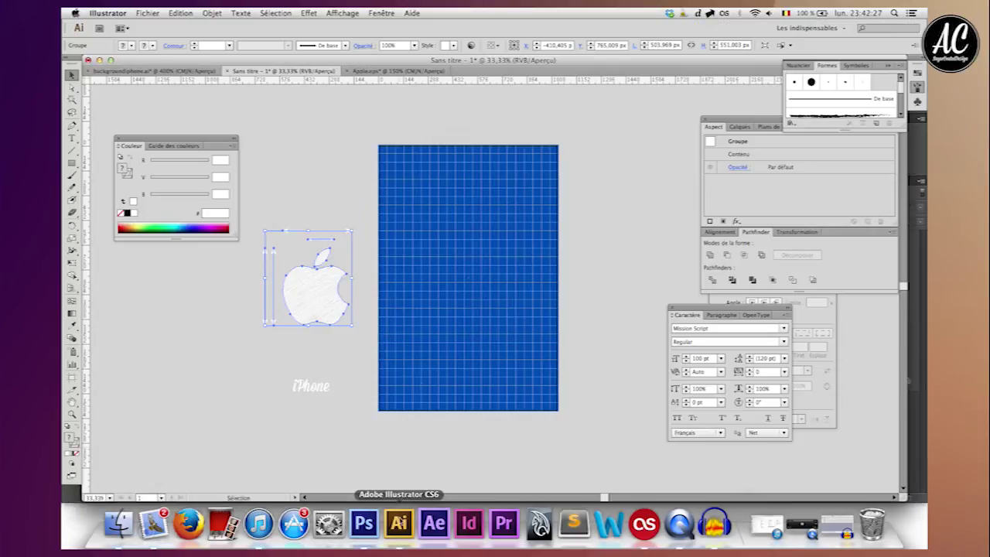
pyautogui.moveTo(307, 392); pyautogui.dragTo(370, 528)
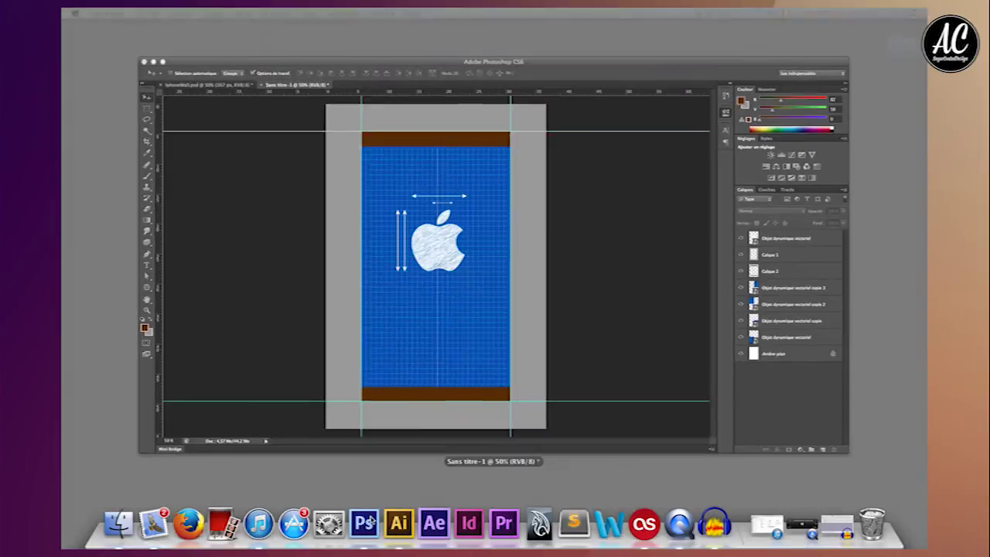
pyautogui.moveTo(371, 528); pyautogui.dragTo(420, 387)
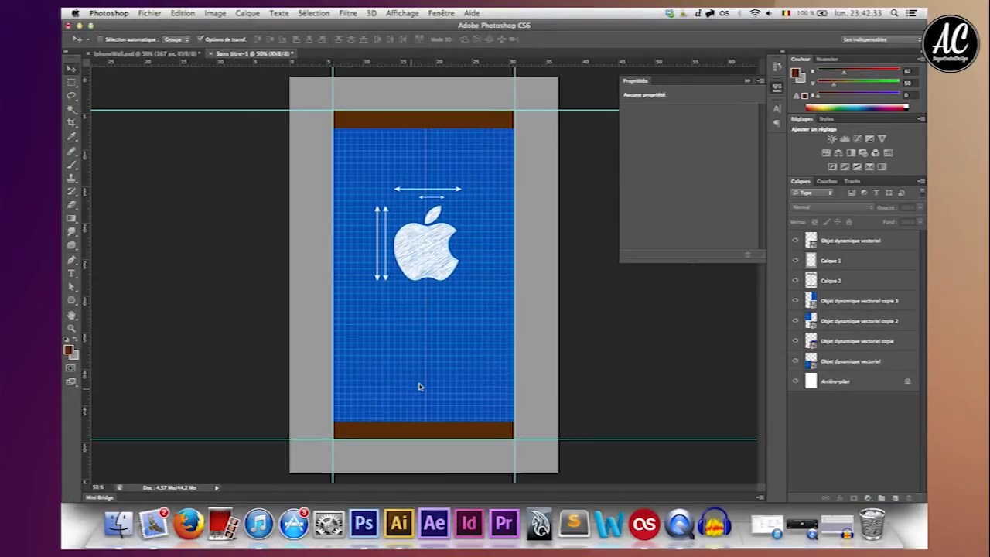
# Place the iPhone text below the apple near the bottom and scale it down.
pyautogui.press('Return')
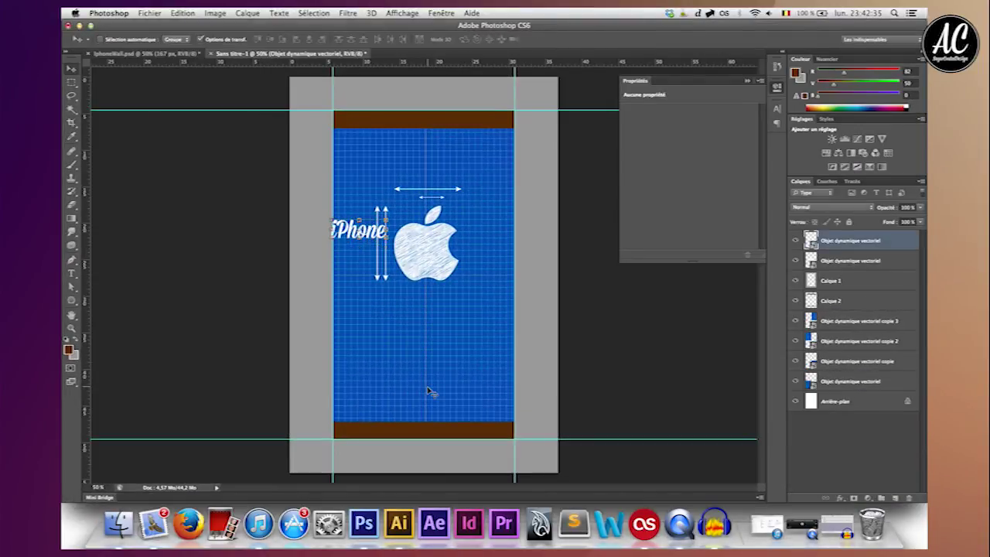
pyautogui.moveTo(379, 224)
pyautogui.mouseDown()
pyautogui.moveTo(439, 379)
pyautogui.moveTo(448, 379)
pyautogui.moveTo(403, 399)
pyautogui.mouseUp()
pyautogui.hotkey('ctrl', 't')
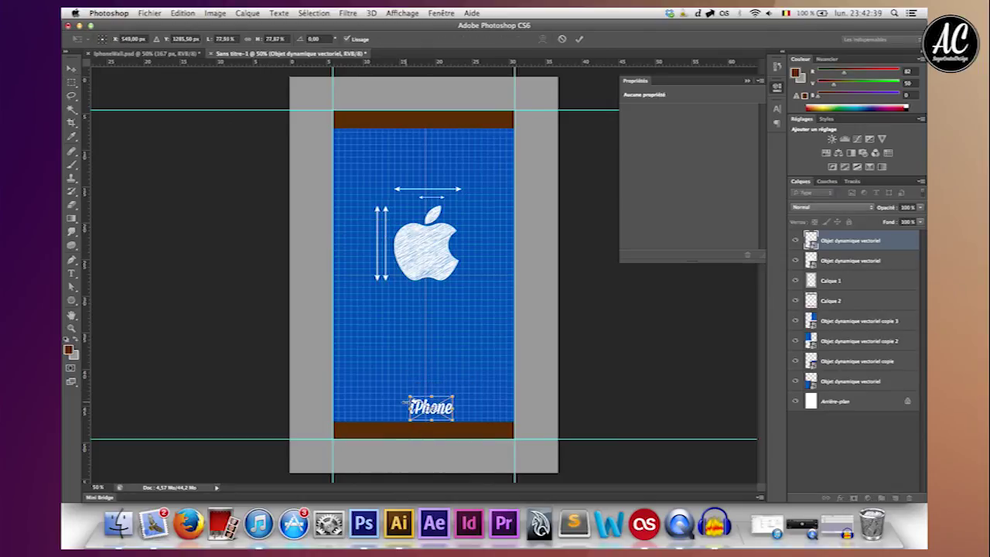
pyautogui.press('Return')
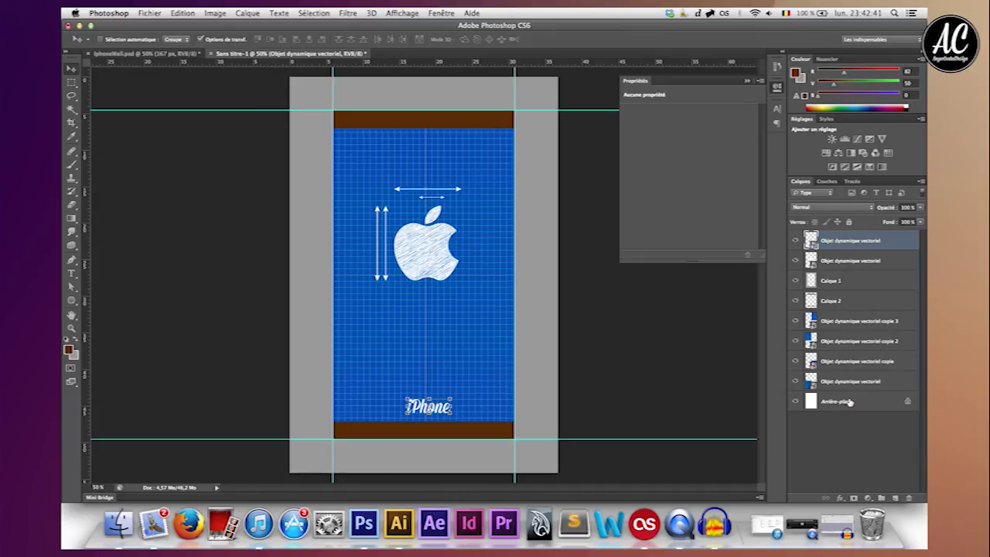
# Centre the iPhone text horizontally against the background and nudge it up slightly.
pyautogui.keyDown('super'); pyautogui.click(849, 403); pyautogui.keyUp('super')
pyautogui.click(309, 39)
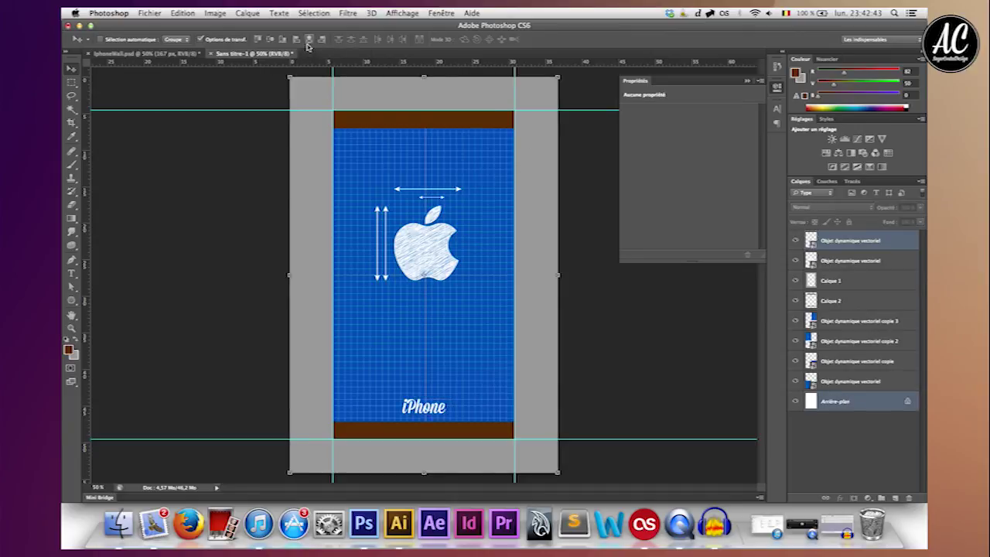
pyautogui.click(842, 427)
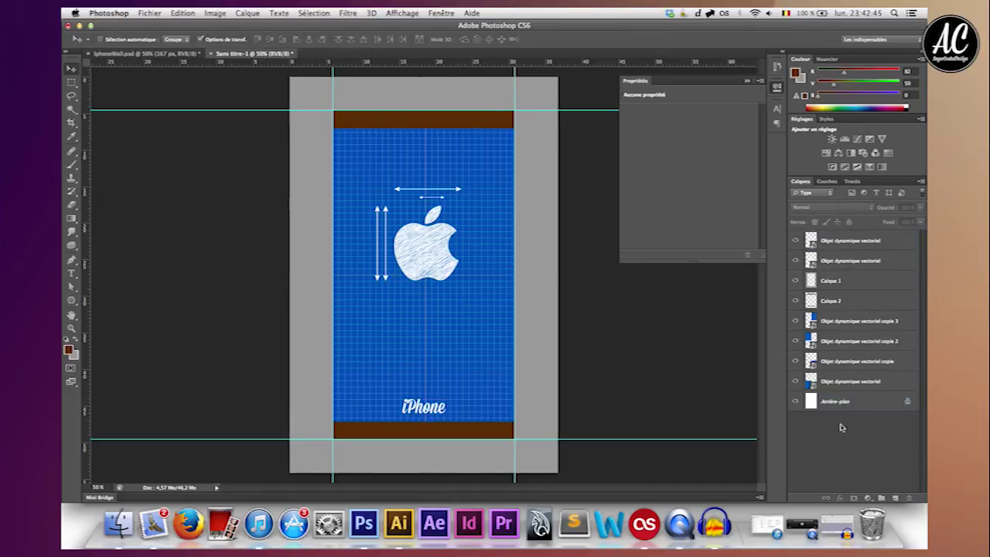
pyautogui.click(850, 240)
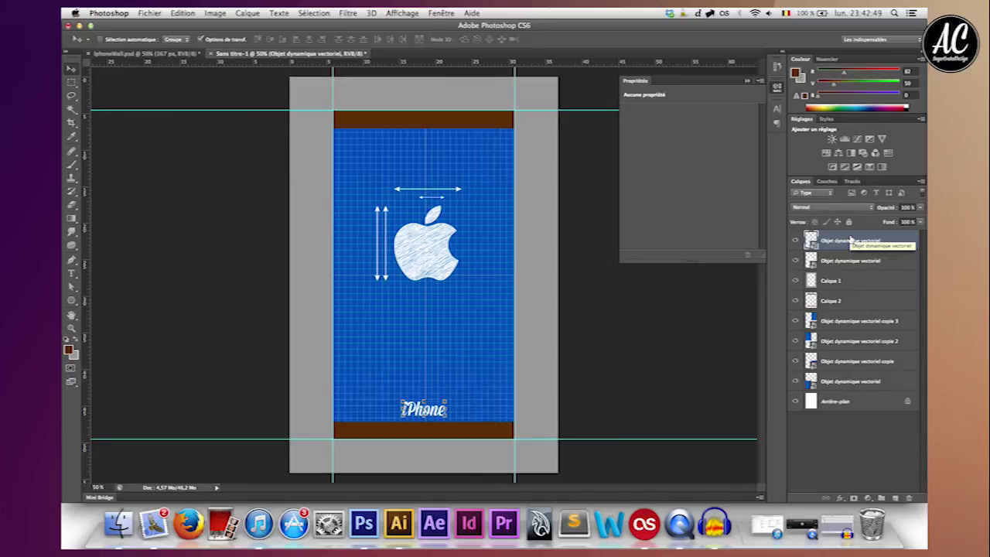
pyautogui.hotkey('shift', 'Up')
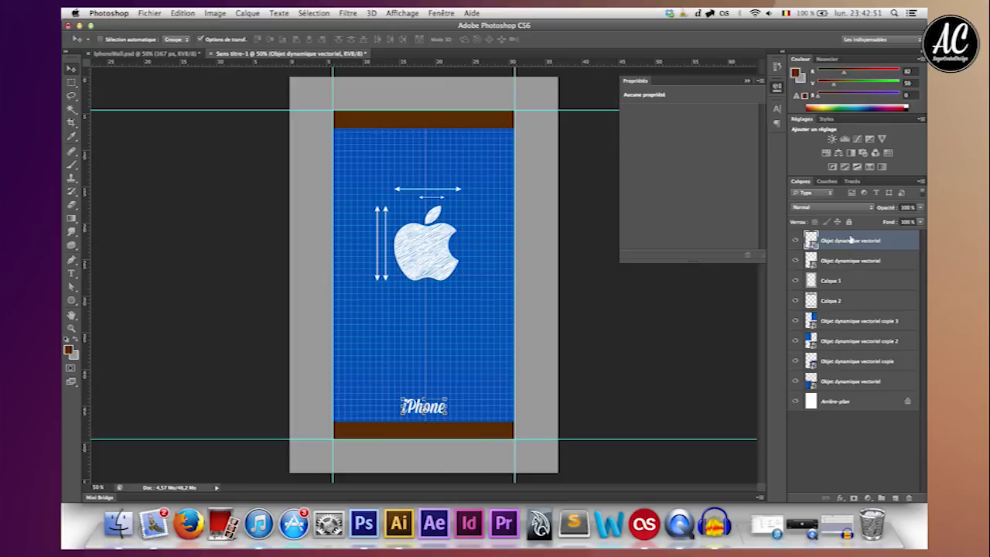
pyautogui.click(840, 446)
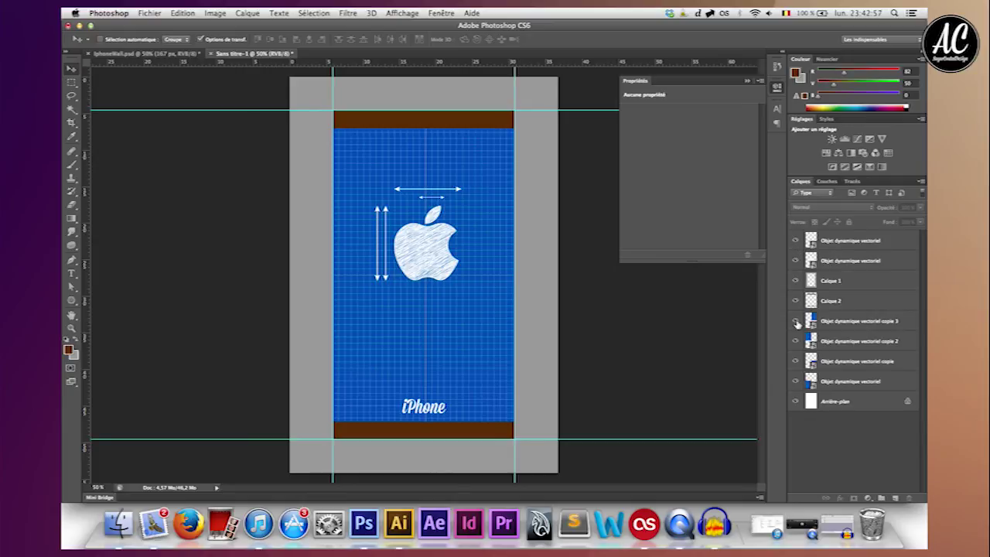
# Hide the Calque 1 and Calque 2 frame layers, then zoom in and out to inspect.
pyautogui.click(796, 301)
pyautogui.click(795, 281)
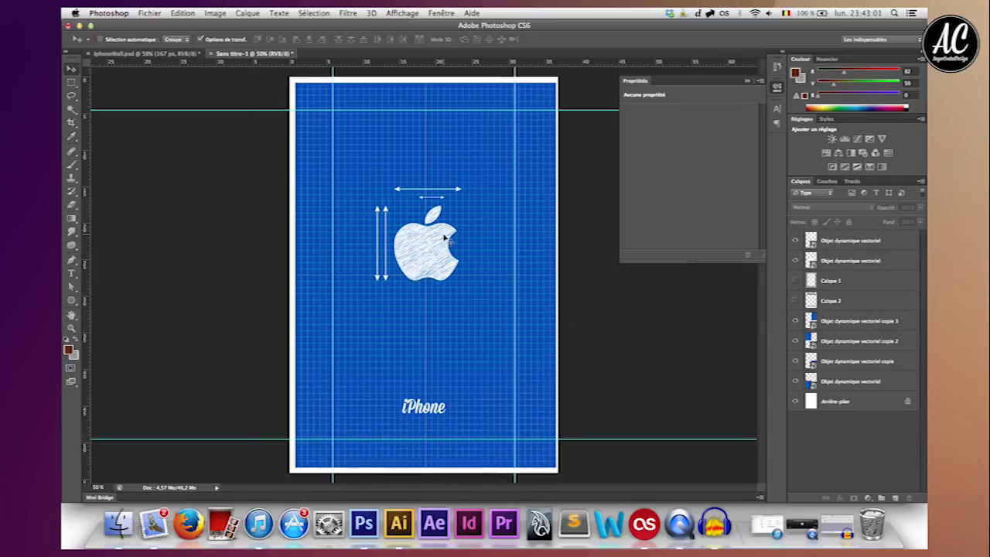
pyautogui.hotkey('ctrl', '+')
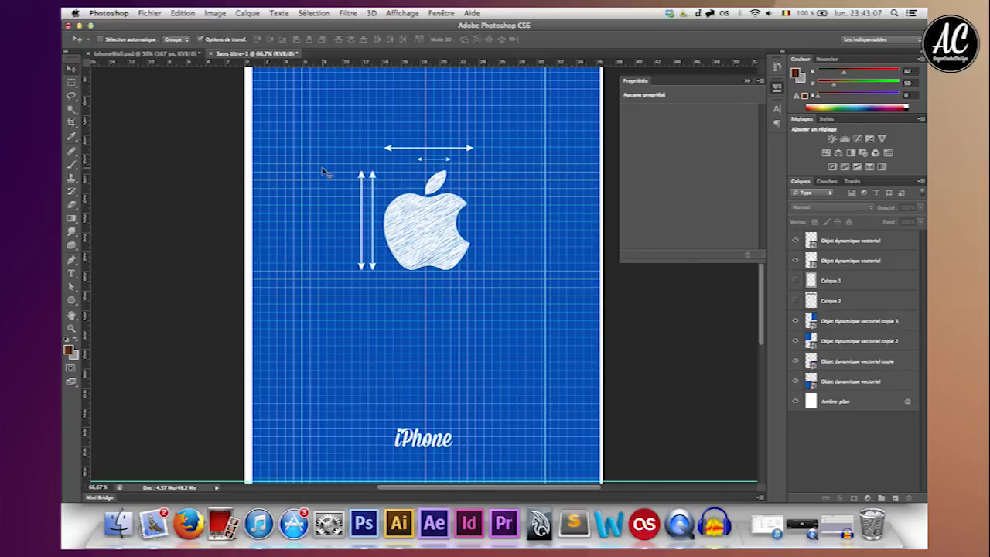
pyautogui.scroll(2, 328, 173)
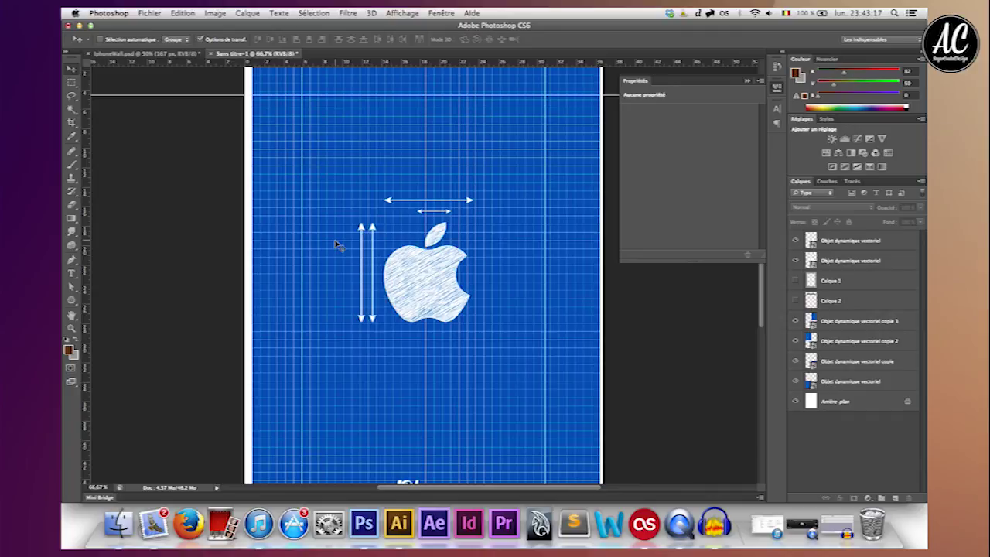
pyautogui.hotkey('ctrl', '-')
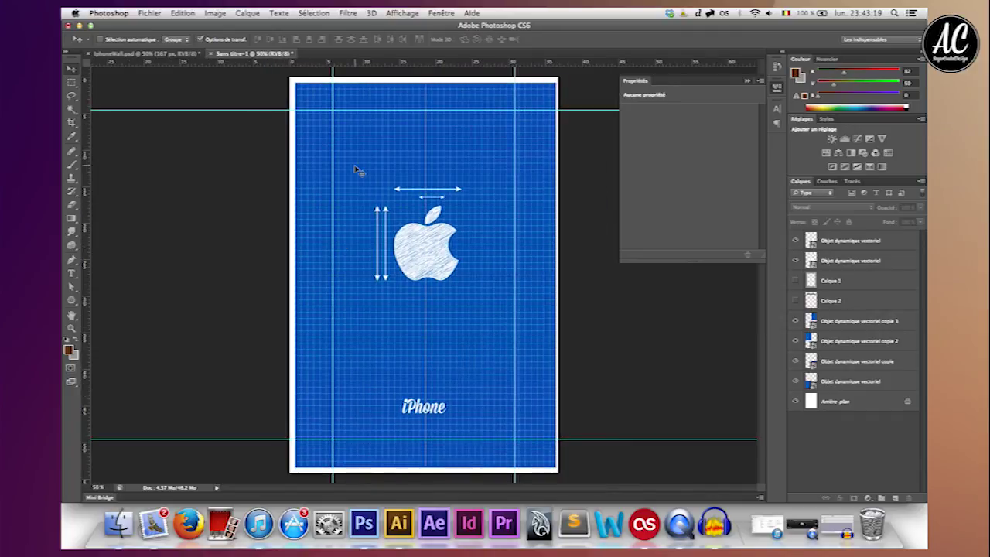